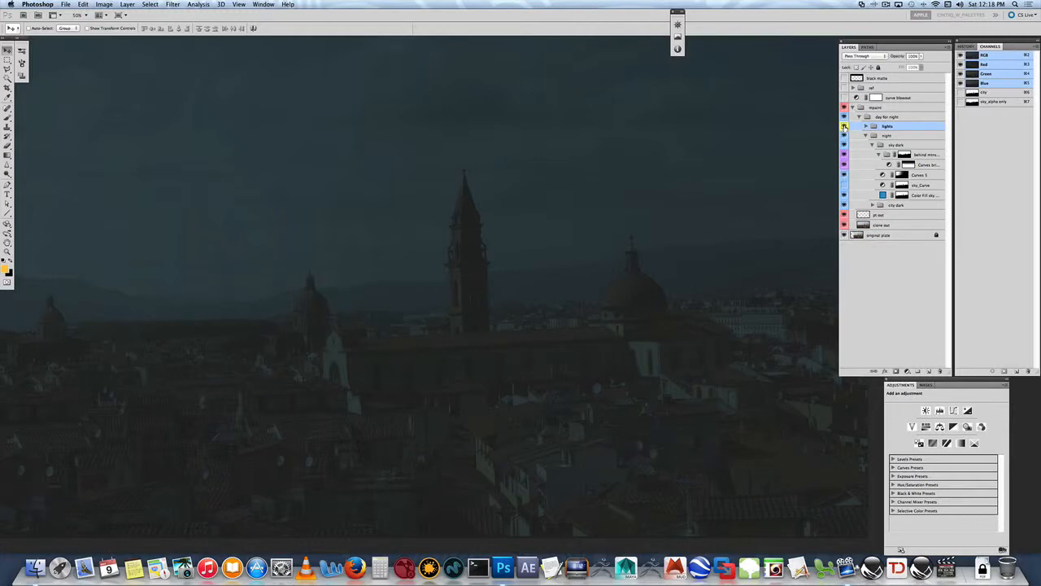
- Expand the lights group, look over the church subgroup and hide all the subgroups and layers inside lights
click(865, 127)
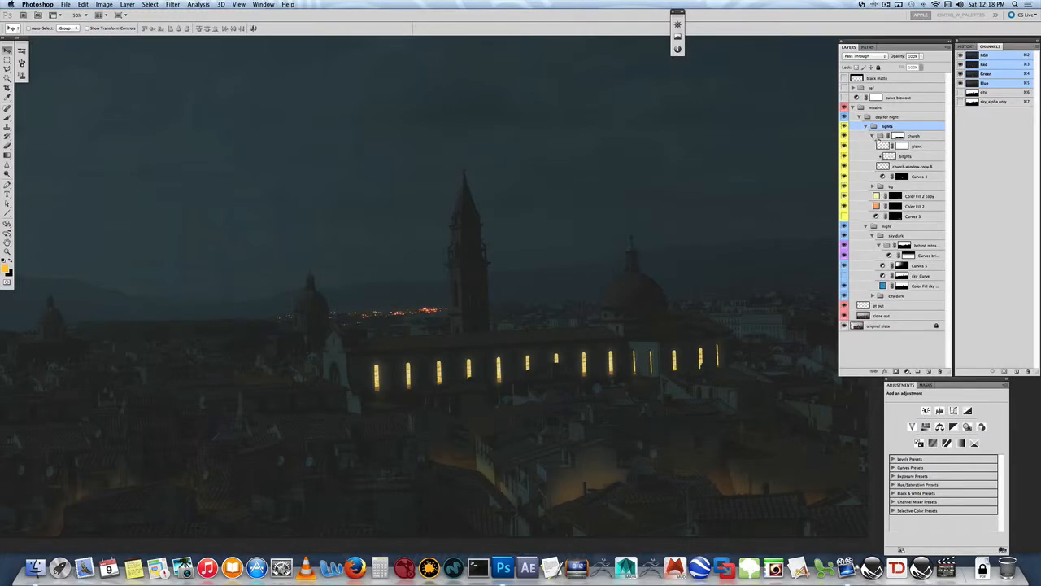
click(873, 136)
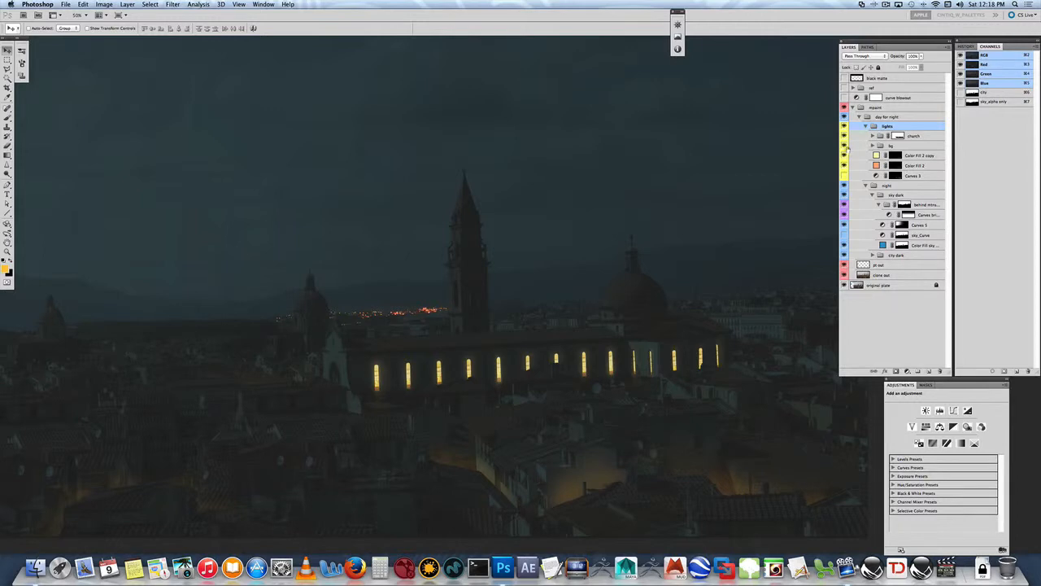
drag(844, 166, 843, 136)
- Select and show the Color Fill 2 layer, compare it on and off, and check its orange fill colour
click(916, 166)
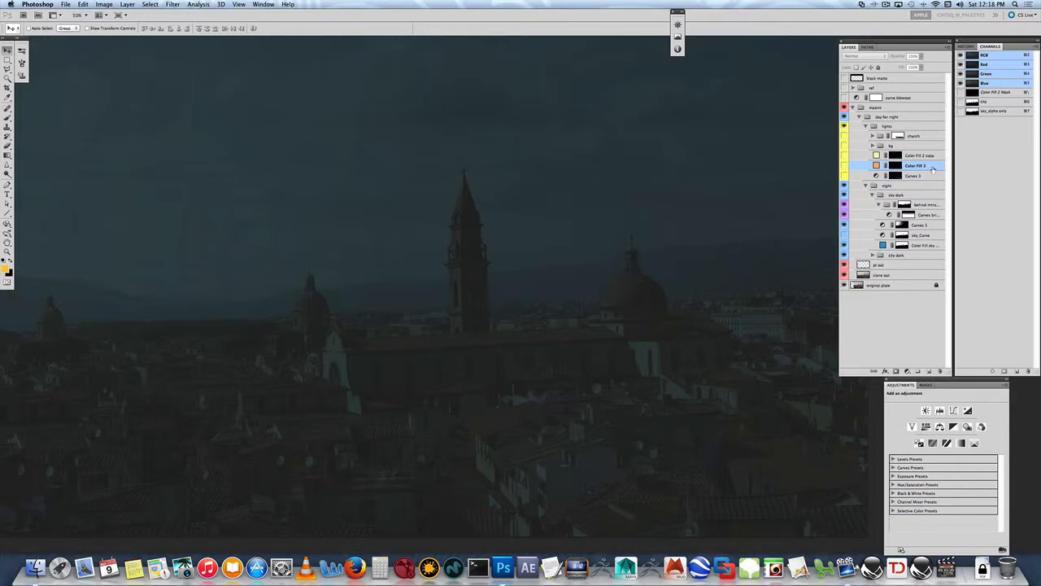
click(844, 166)
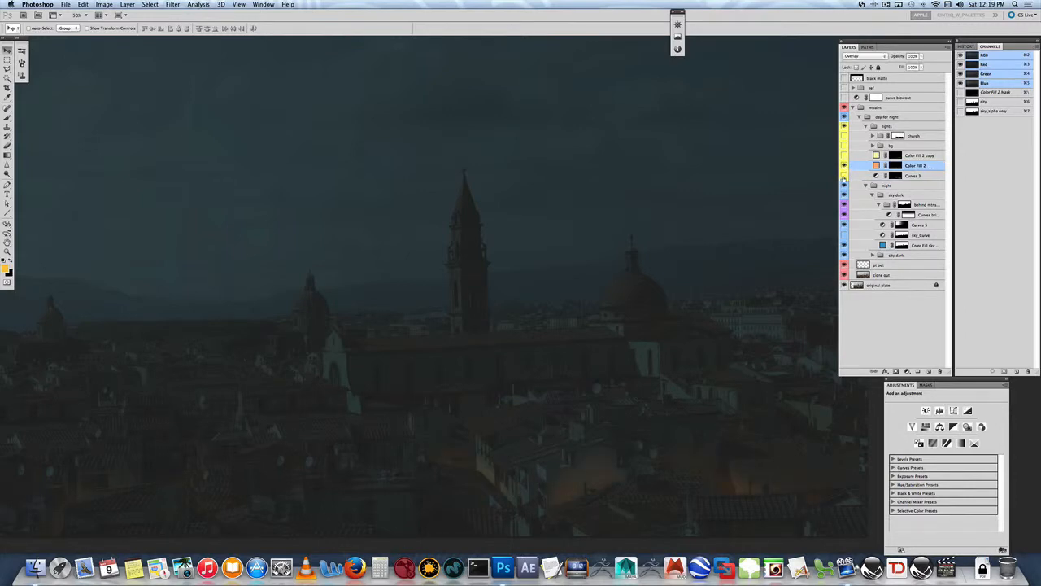
click(844, 167)
click(844, 166)
double_click(876, 165)
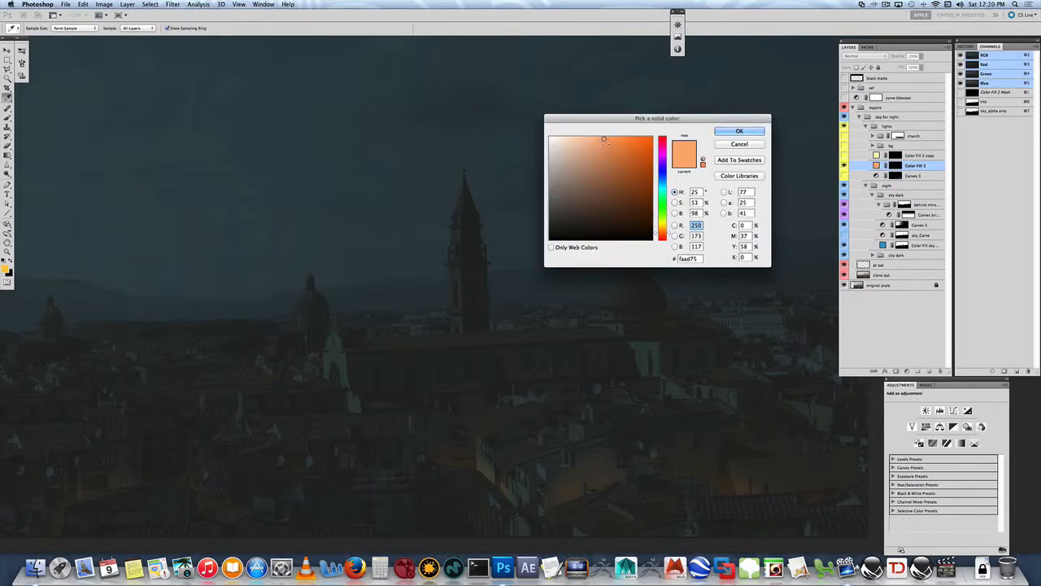
click(739, 131)
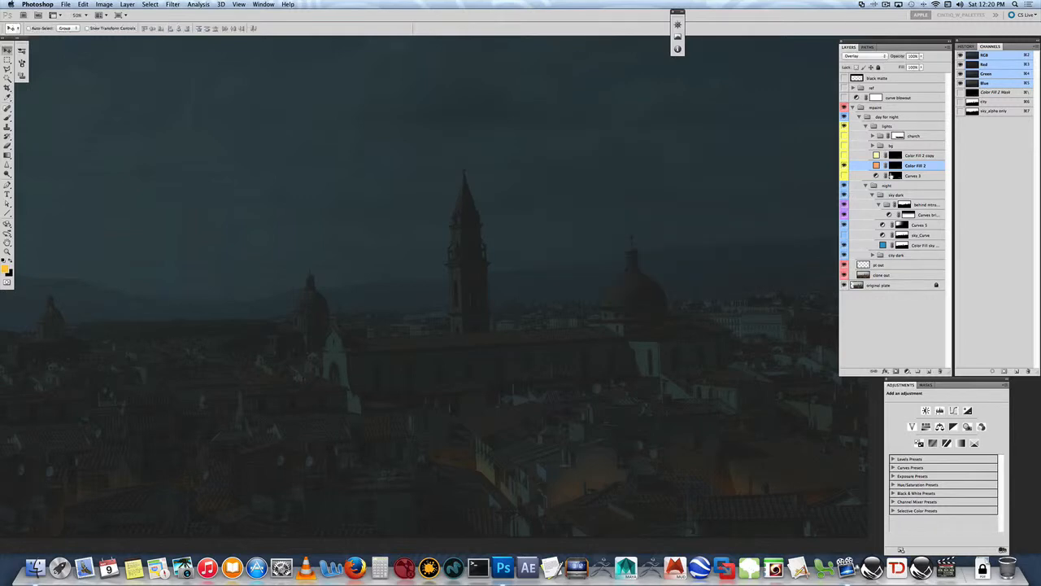
- Target the layer mask of Color Fill 2 for editing with no selection active
click(895, 165)
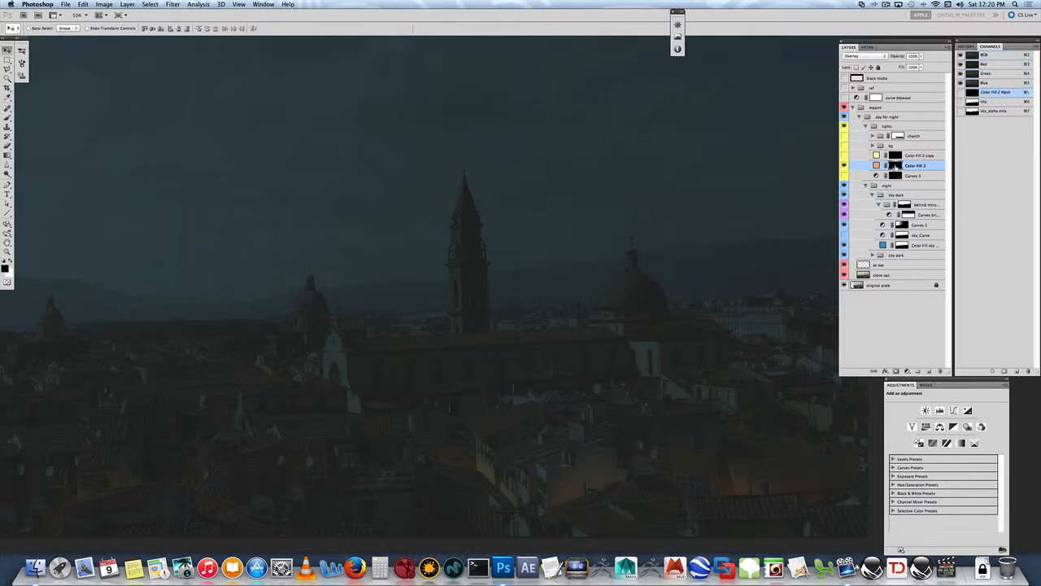
super+click(895, 165)
key(super+d)
- Load the fg rooftops path as an inverted selection and clear it again
click(867, 47)
click(867, 94)
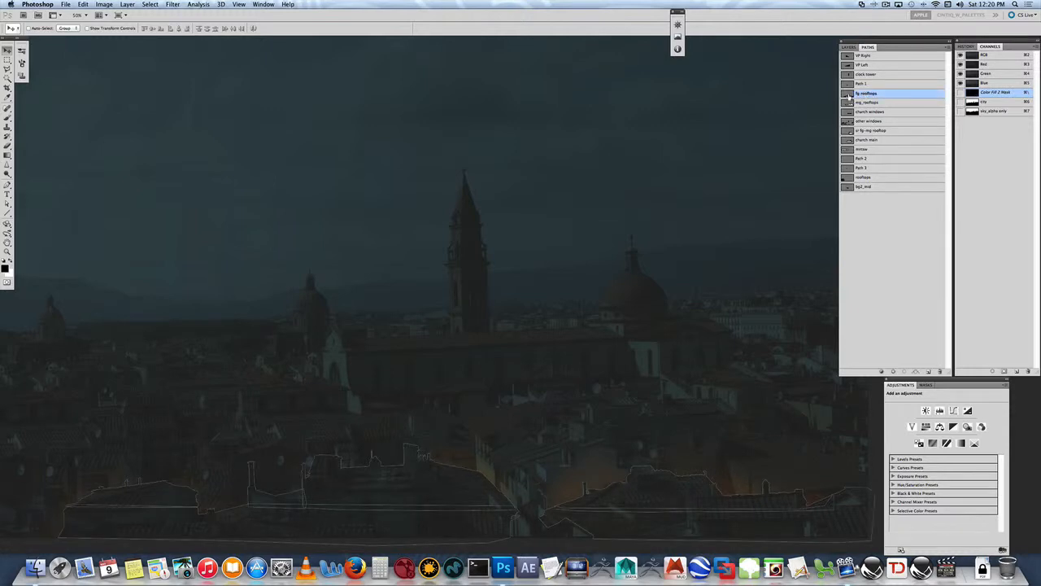
super+click(848, 95)
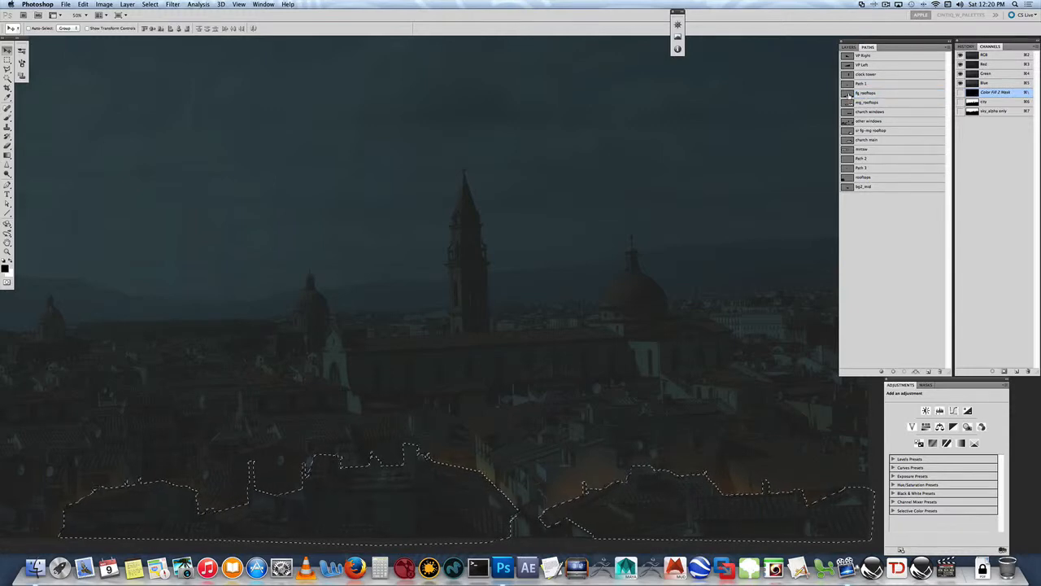
key(super+shift+i)
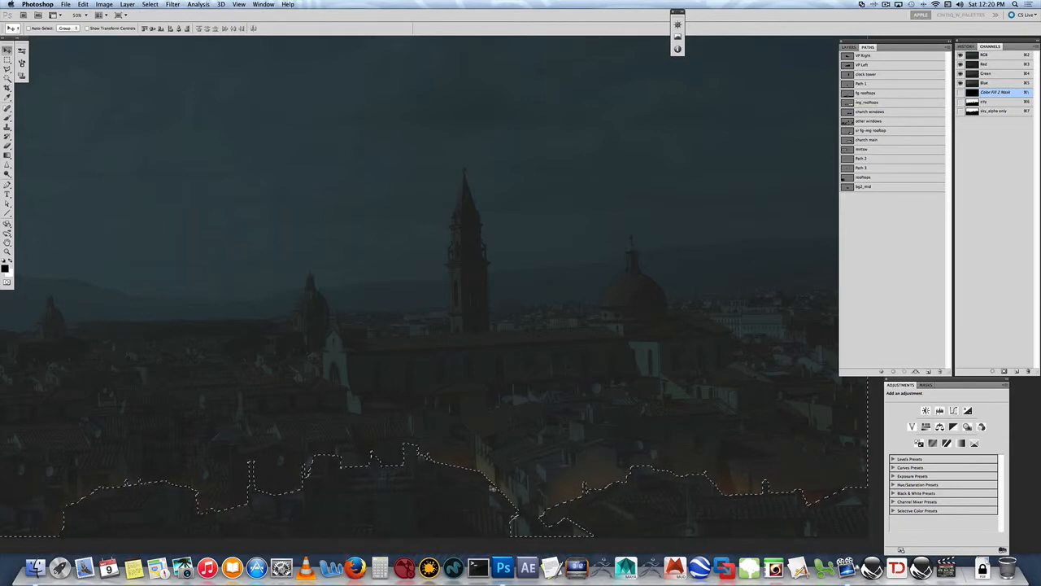
key(super+d)
click(848, 47)
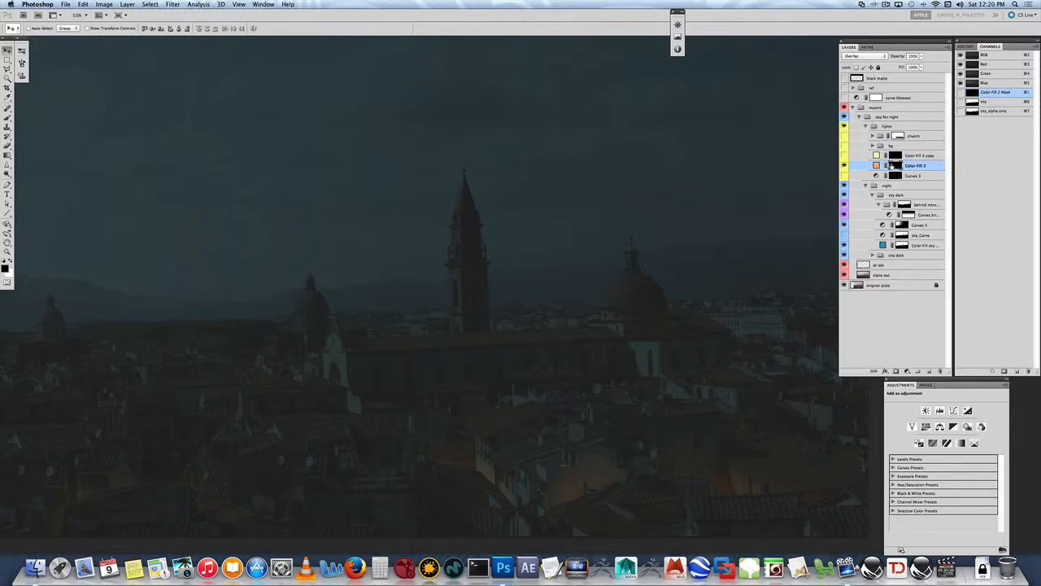
- Paint white on the Color Fill 2 mask with a 200 px brush to add orange glow in the alley between the foreground rooftops
key(z)
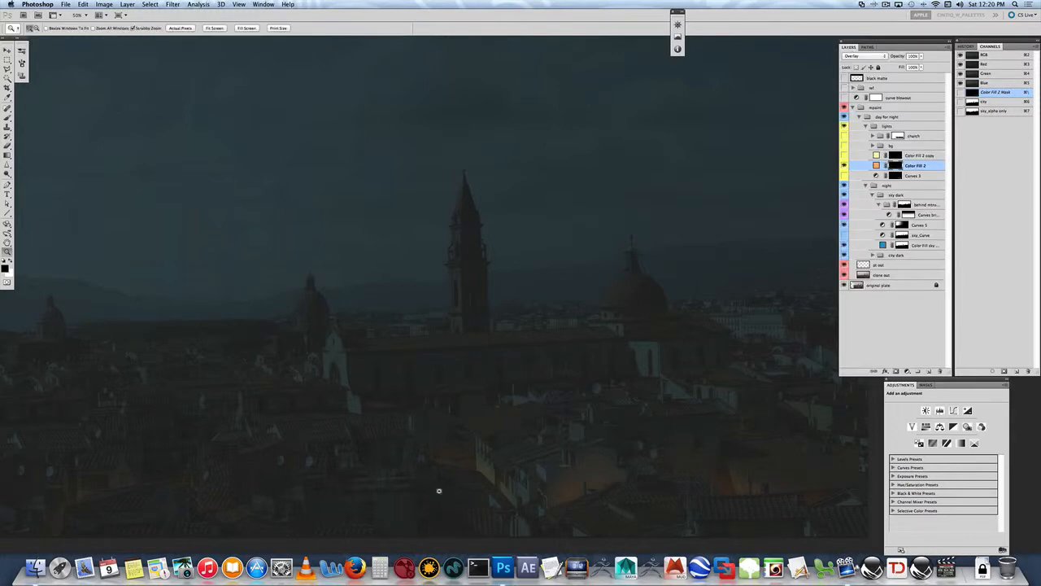
click(504, 472)
click(512, 479)
drag(591, 540, 545, 406)
key(b)
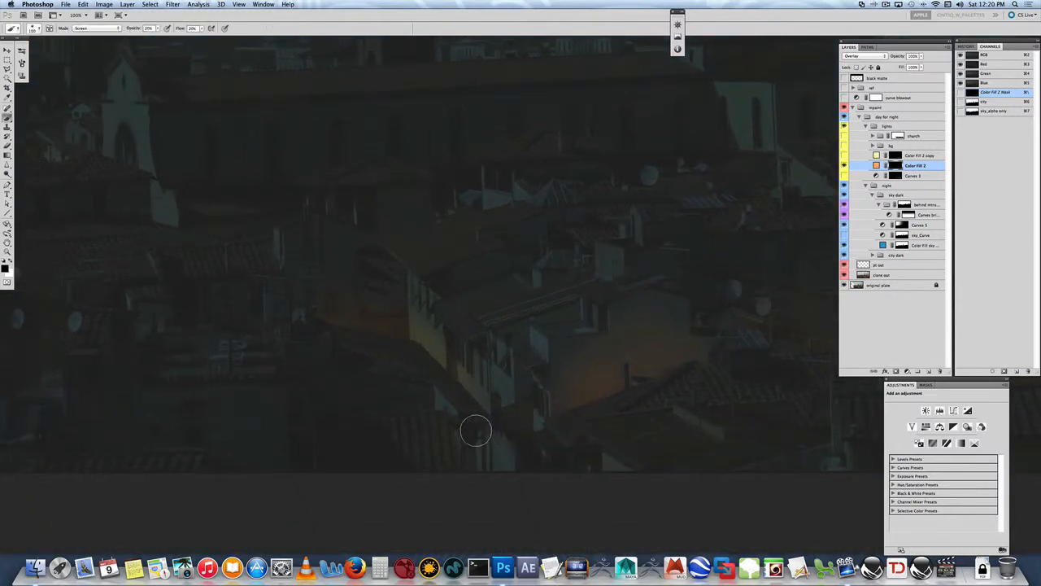
key(x)
key(bracketright)
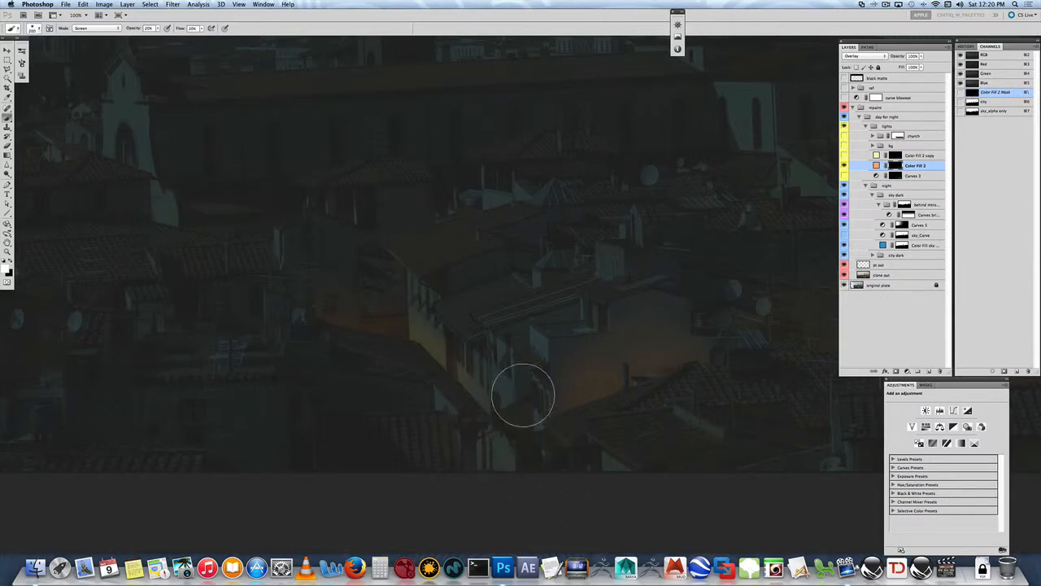
mouse_move(504, 425)
mouse_down()
mouse_move(510, 386)
mouse_move(516, 458)
mouse_move(542, 413)
mouse_move(501, 505)
mouse_up()
mouse_move(544, 335)
mouse_down()
mouse_move(487, 405)
mouse_move(493, 392)
mouse_move(517, 469)
mouse_move(423, 331)
mouse_move(514, 460)
mouse_move(531, 362)
mouse_up()
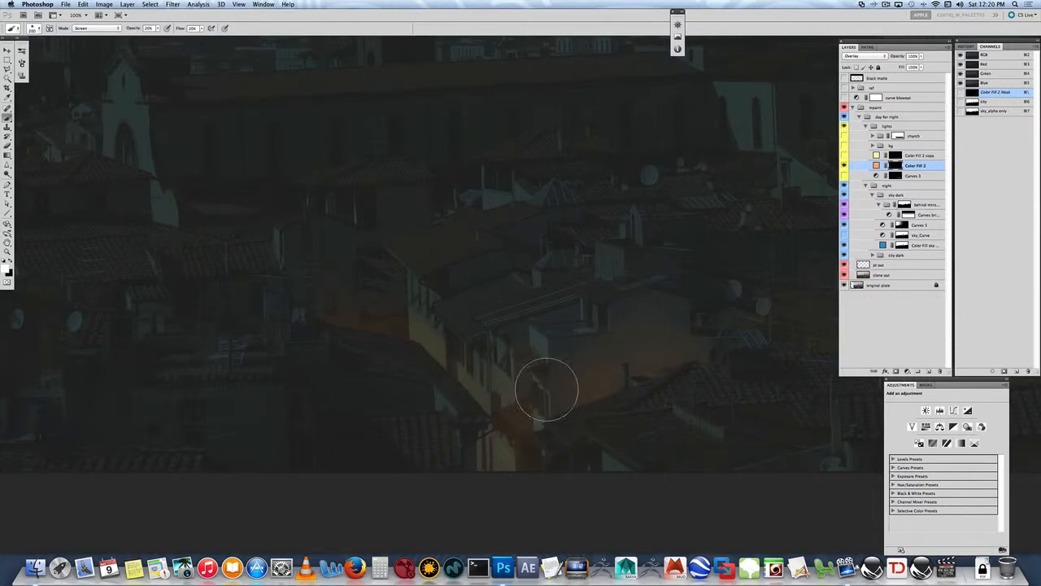
key(v)
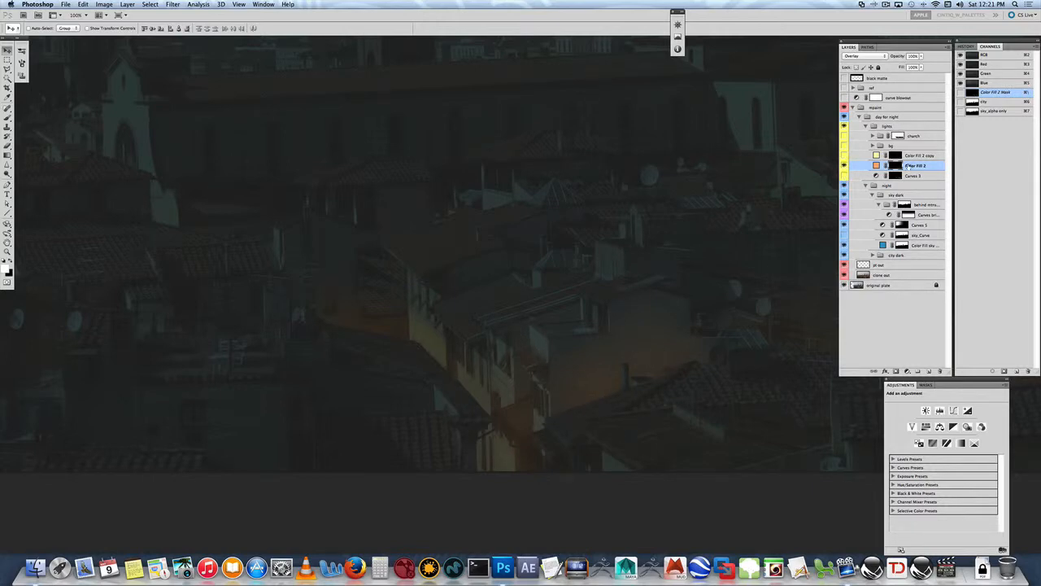
- Select and show the Color Fill 2 copy layer and check its pale yellow fill colour
click(876, 165)
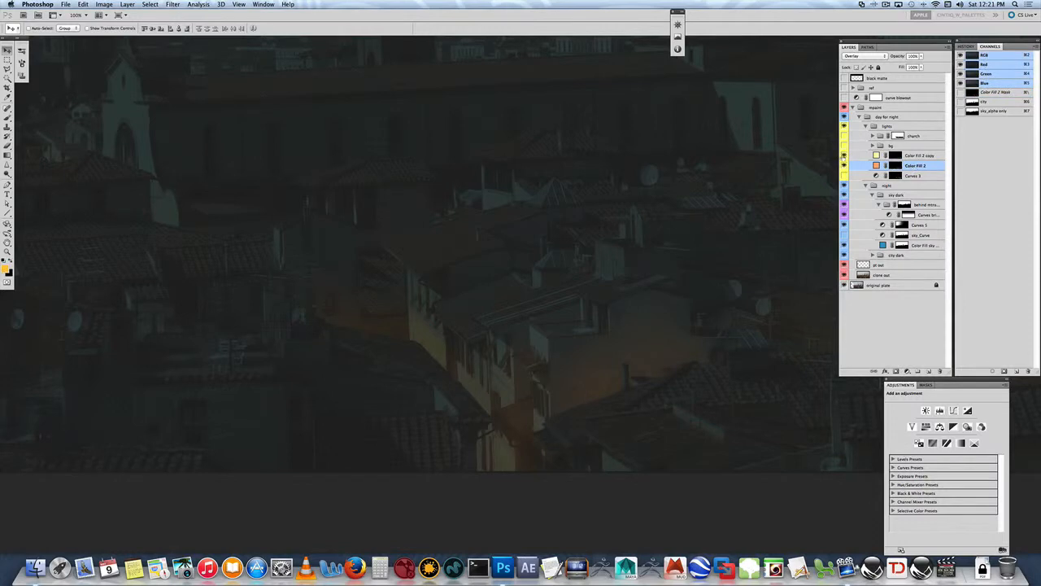
click(844, 166)
click(914, 155)
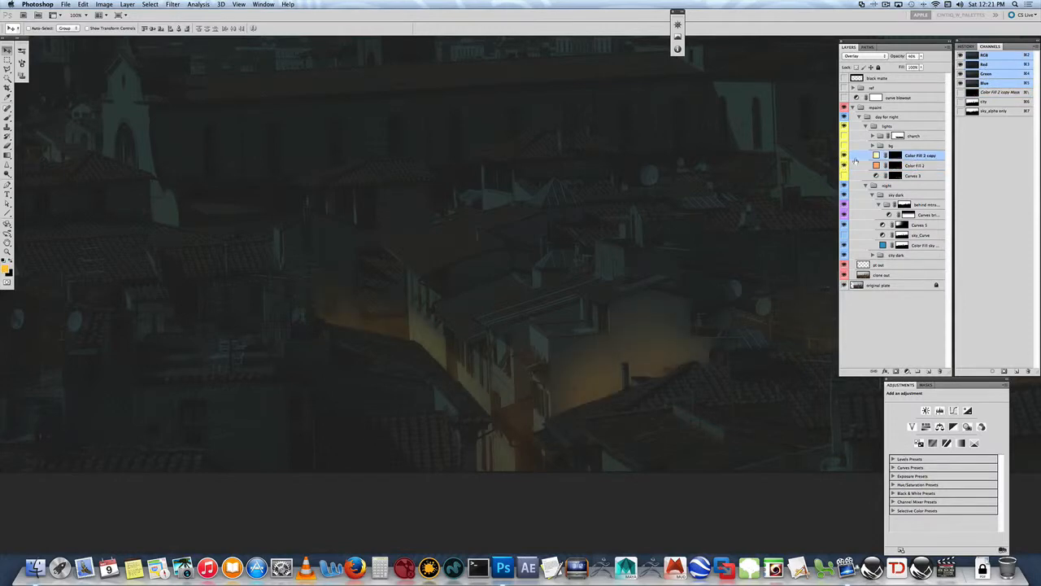
double_click(875, 156)
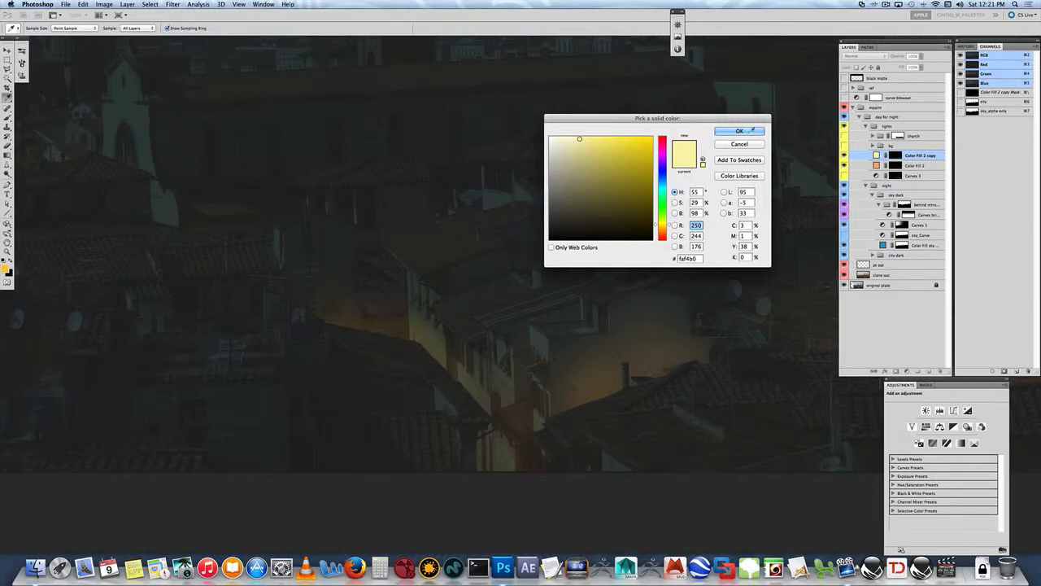
key(Return)
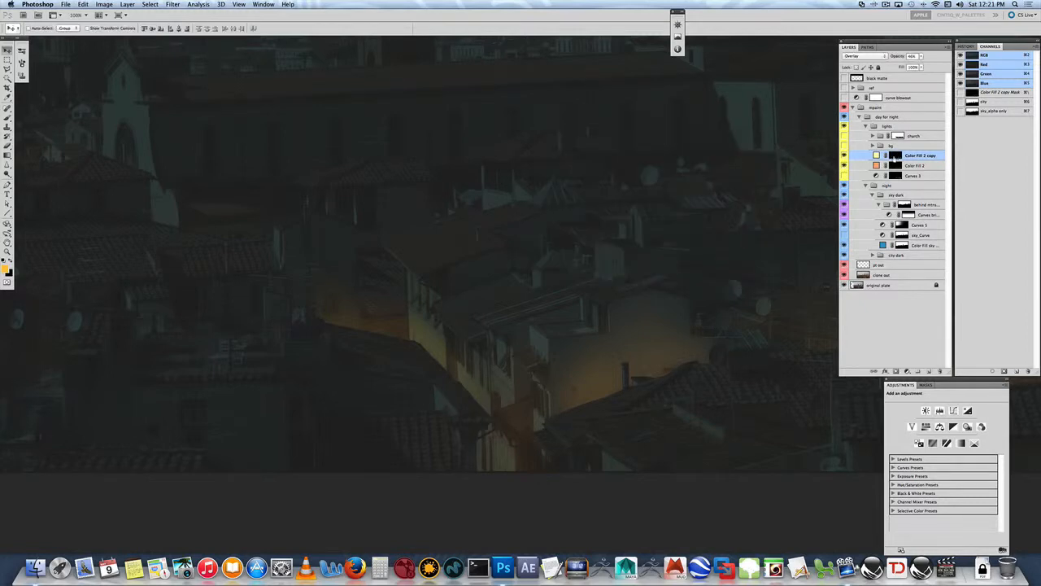
- Load the Color Fill 2 mask as a selection and contract it to a smaller area
click(895, 156)
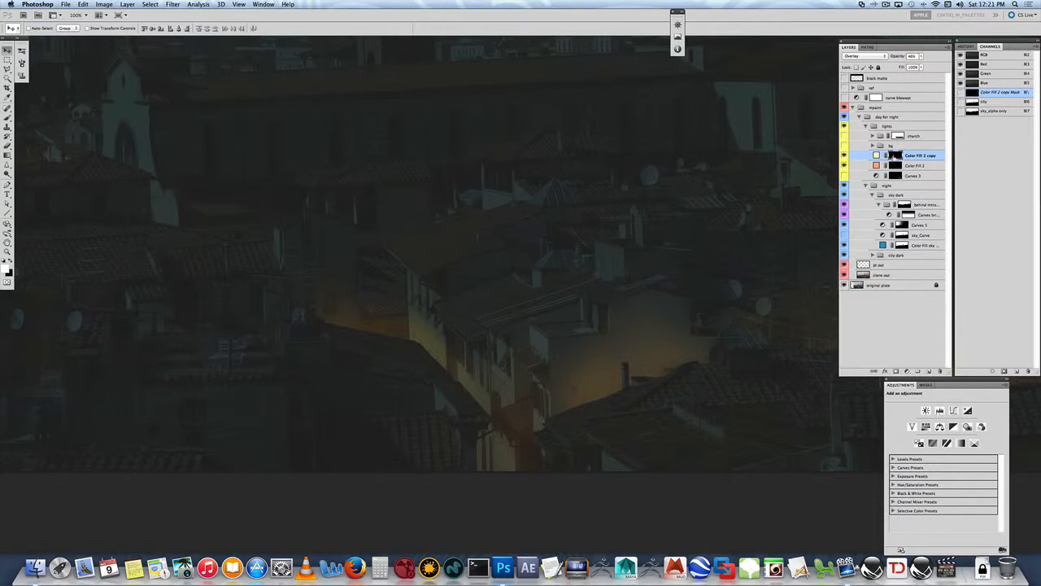
super+click(895, 166)
click(150, 4)
mouse_move(171, 109)
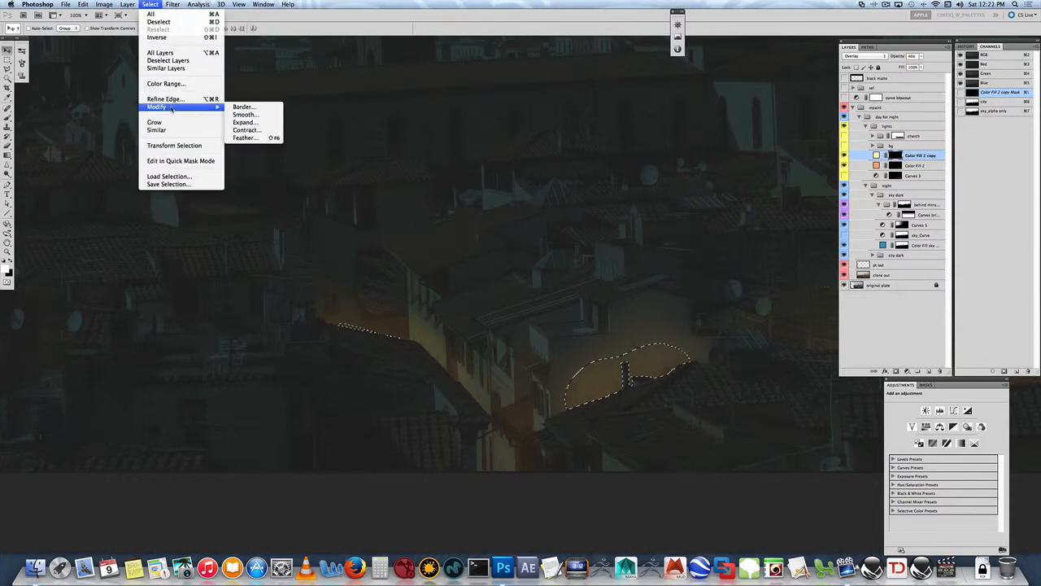
click(248, 131)
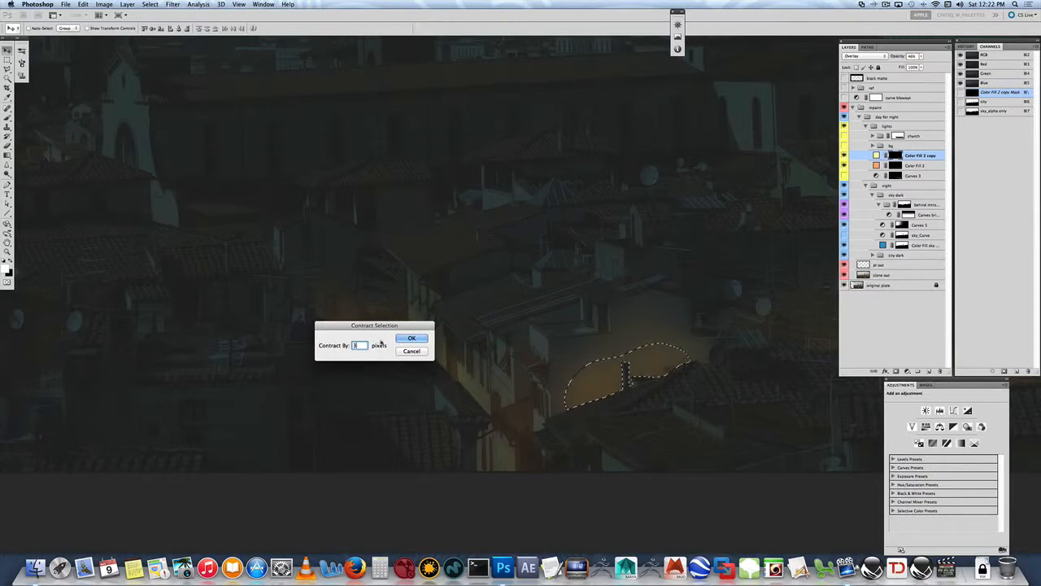
key(BackSpace)
click(411, 340)
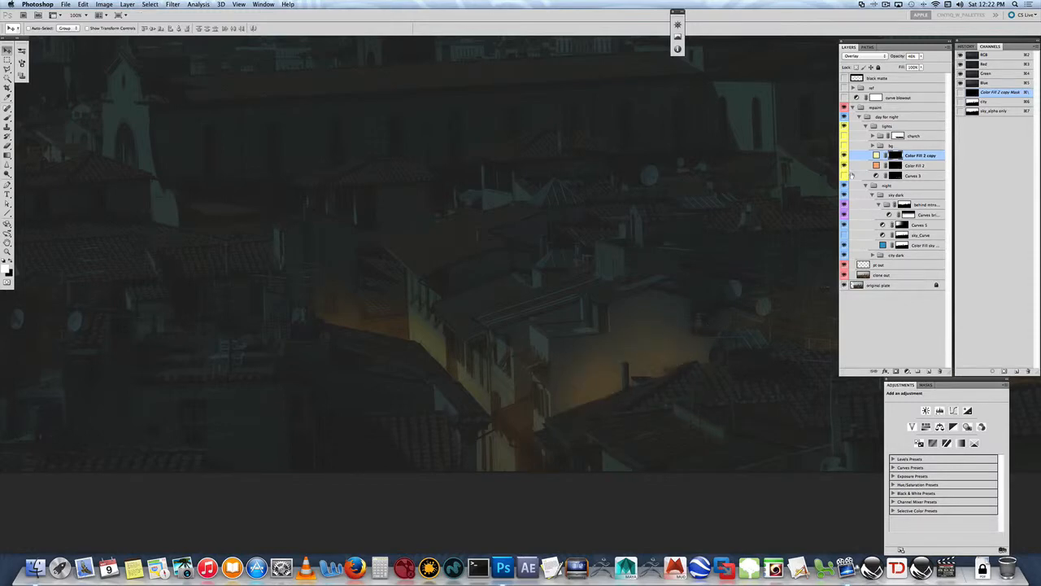
- Expand and show the bg group with the distant city lights along the horizon
click(872, 146)
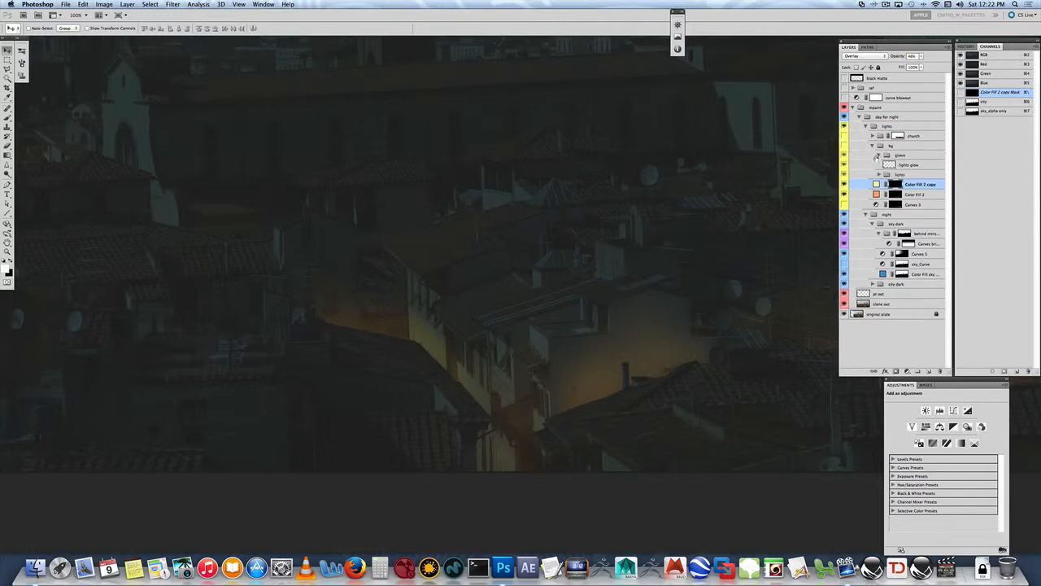
click(844, 146)
drag(369, 111, 493, 233)
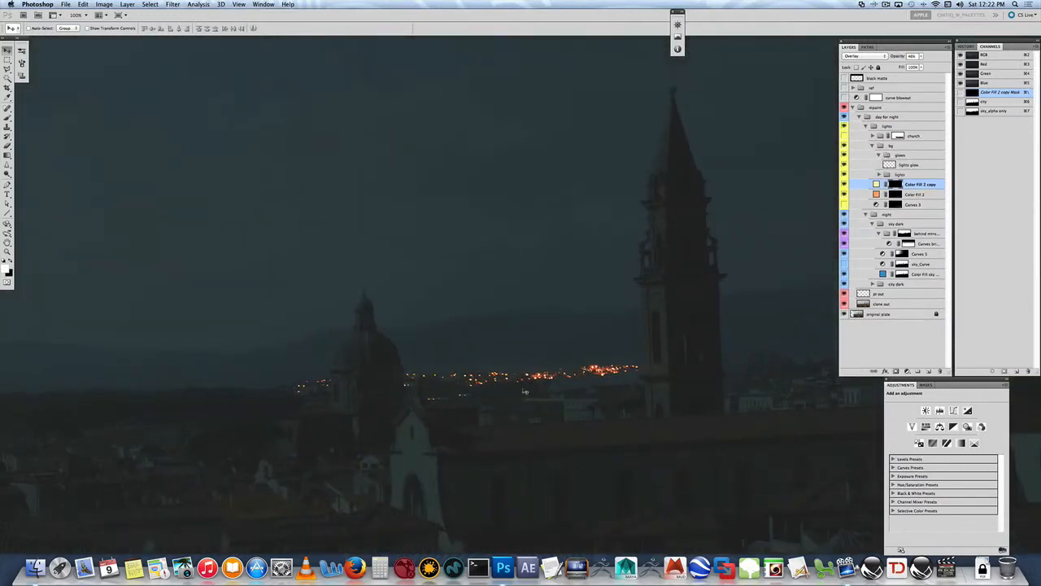
key(z)
click(519, 380)
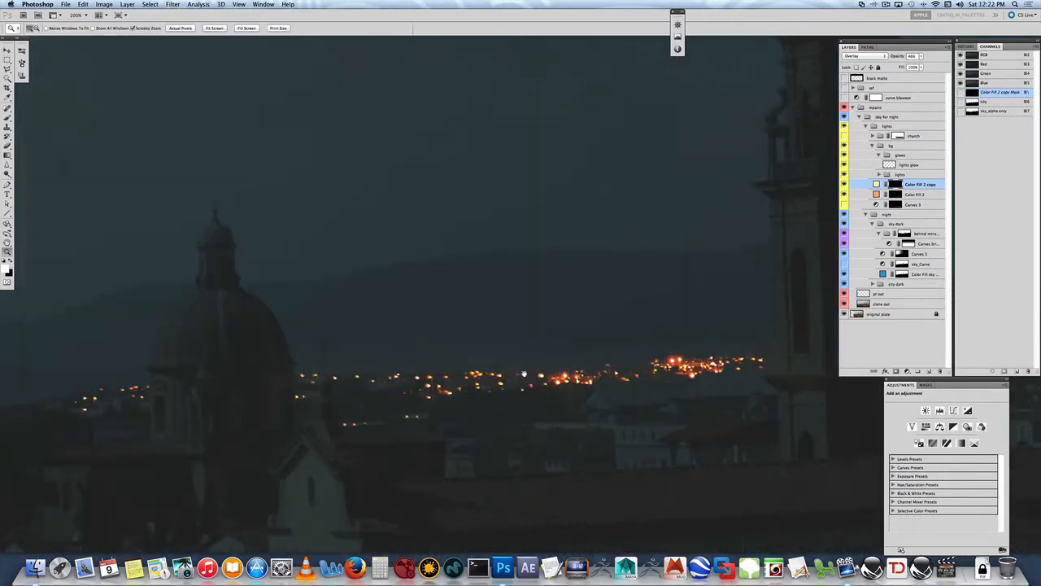
drag(524, 374, 559, 251)
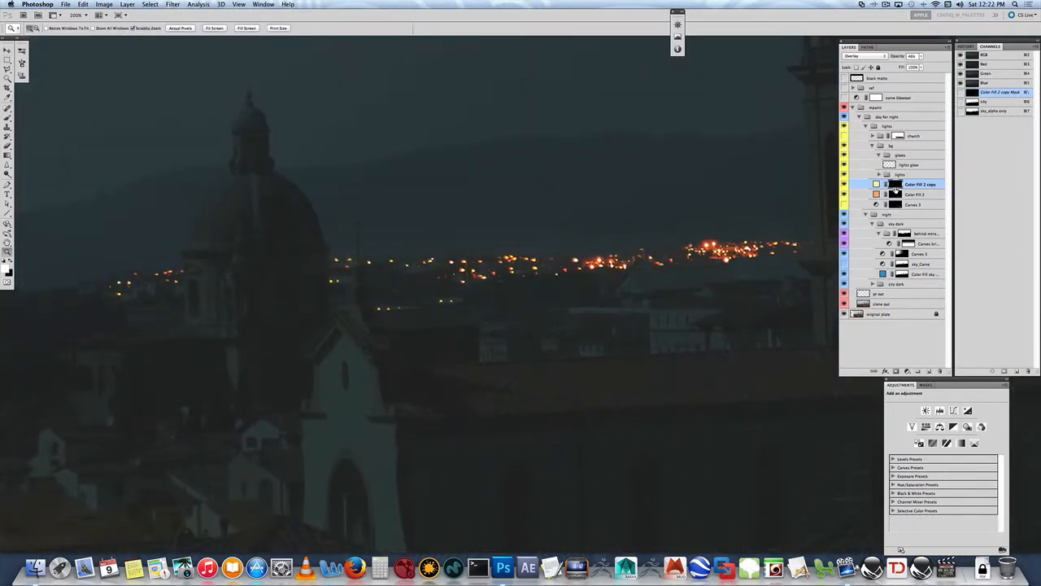
- Select the city lights layer inside the bg group's lights subgroup and compare the scene with and without it
click(898, 174)
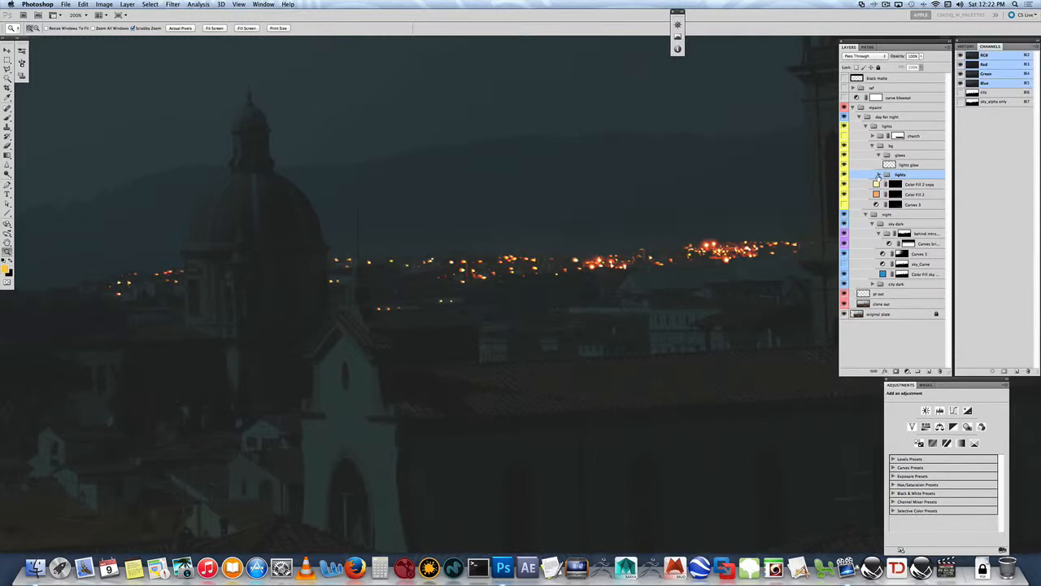
click(878, 175)
click(904, 195)
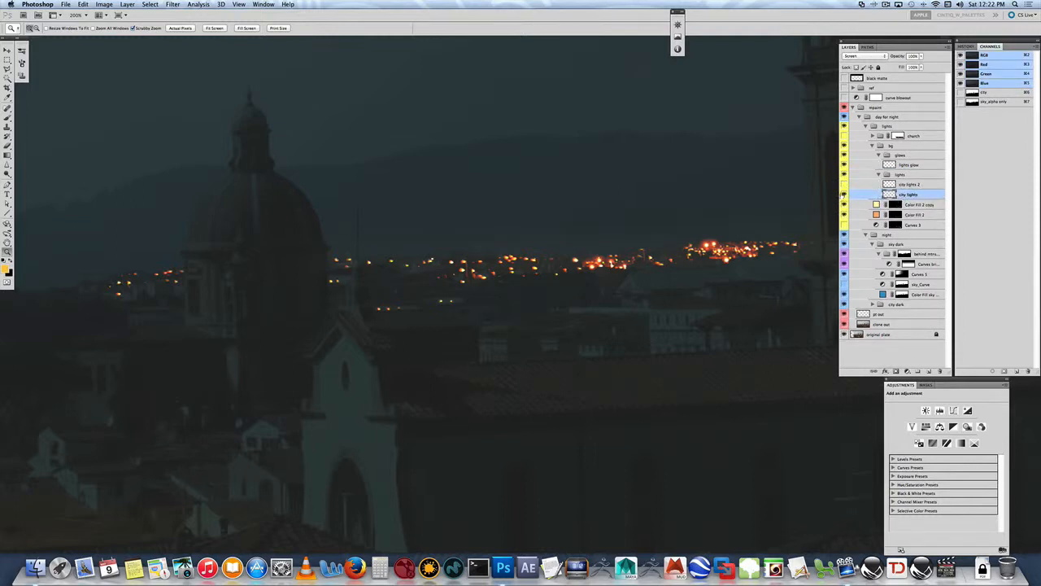
click(844, 195)
click(844, 195)
- View the night-city reference images in the ref group, hide them again, and compare the city lights layer on and off
click(852, 87)
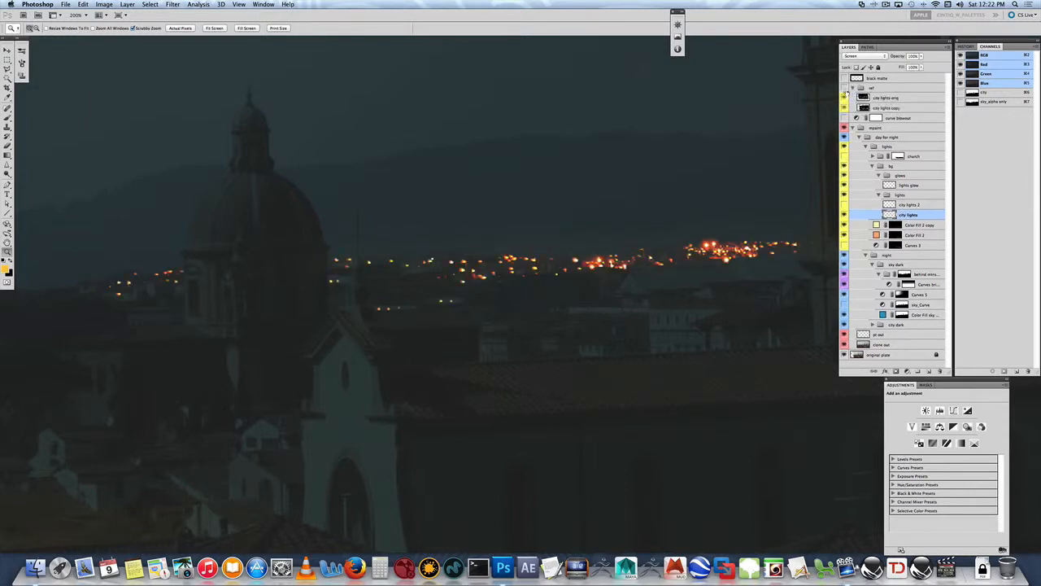
click(843, 87)
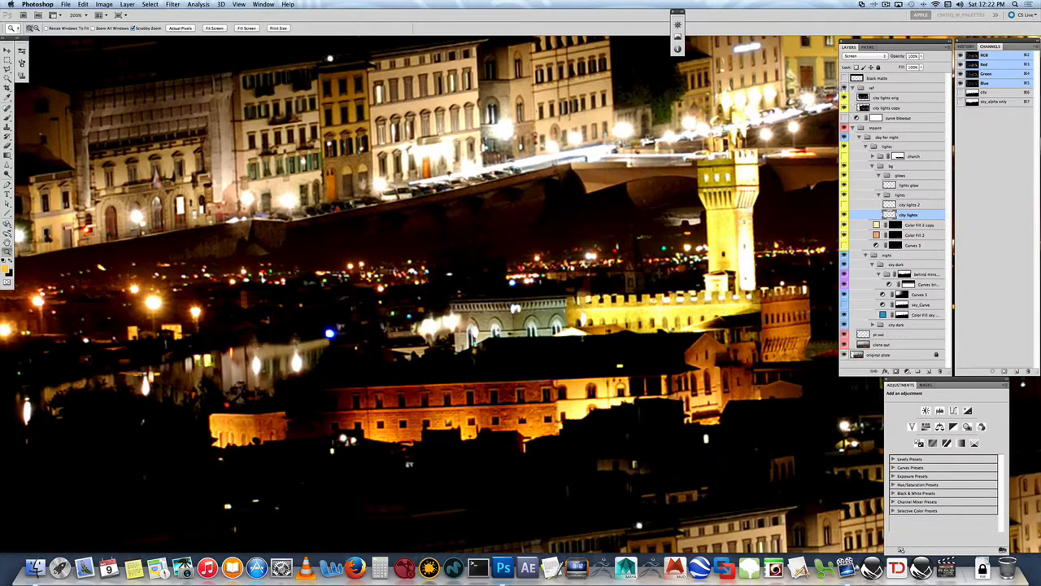
click(844, 87)
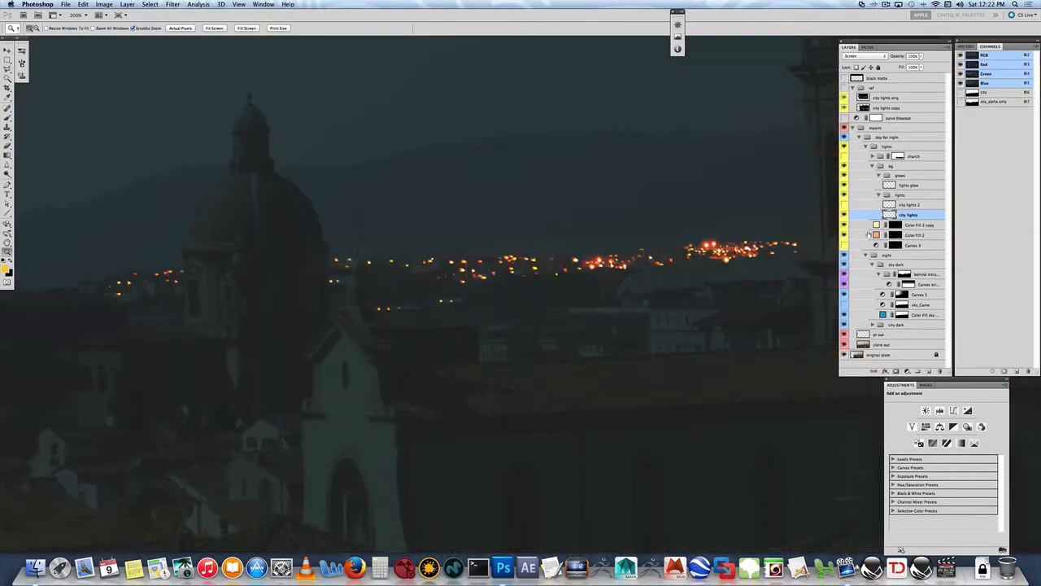
click(843, 214)
click(844, 214)
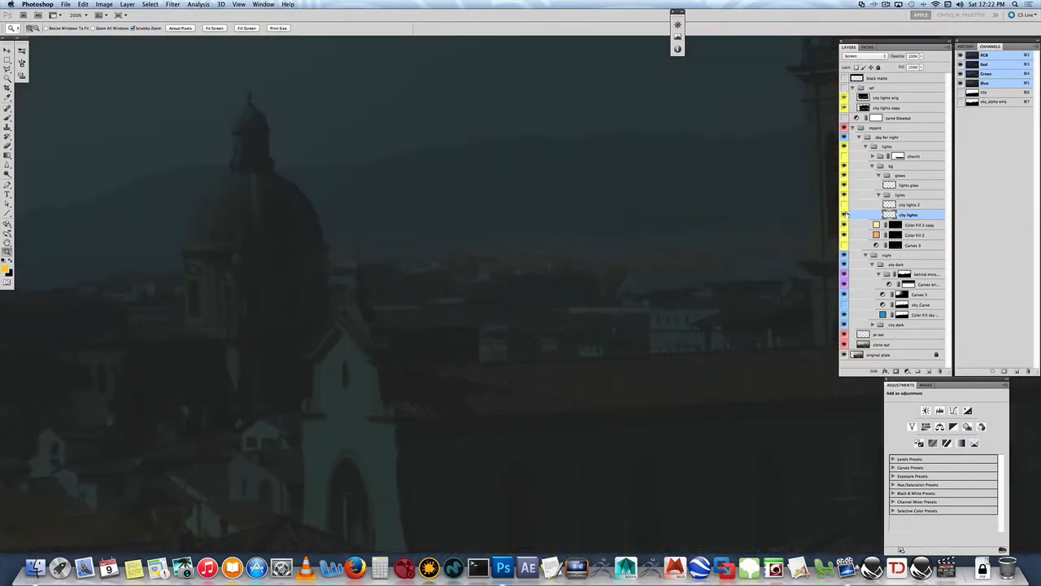
click(843, 215)
click(843, 215)
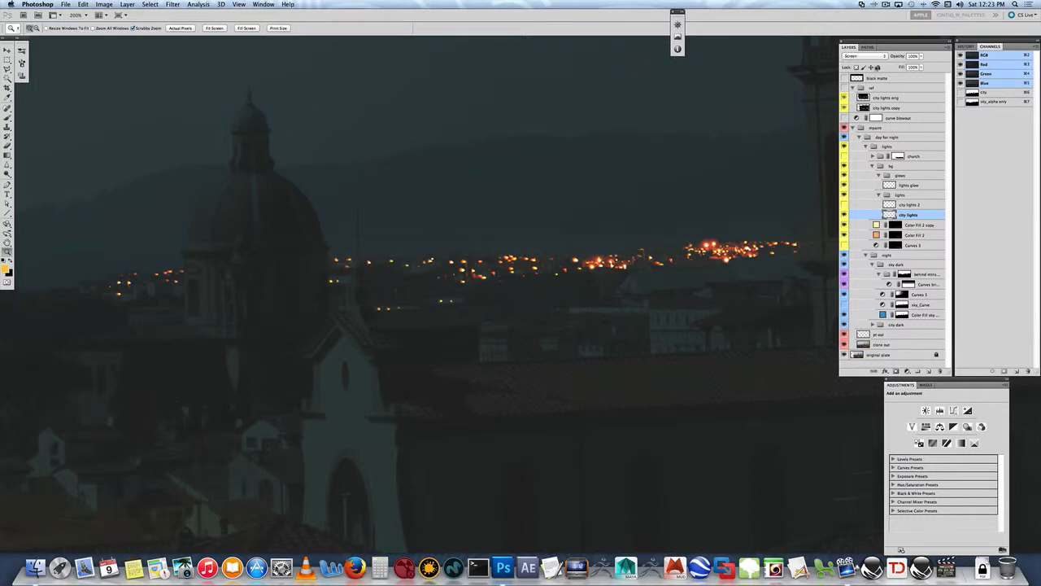
- Select the lights glow layer in the bg group and compare the horizon with the glow off and on
click(909, 186)
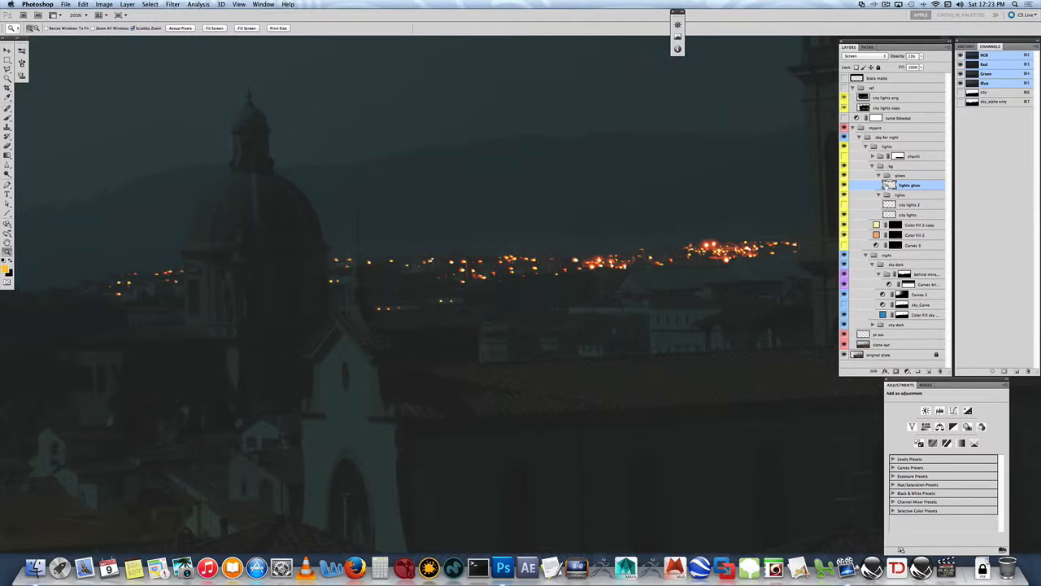
click(843, 186)
click(843, 187)
click(843, 187)
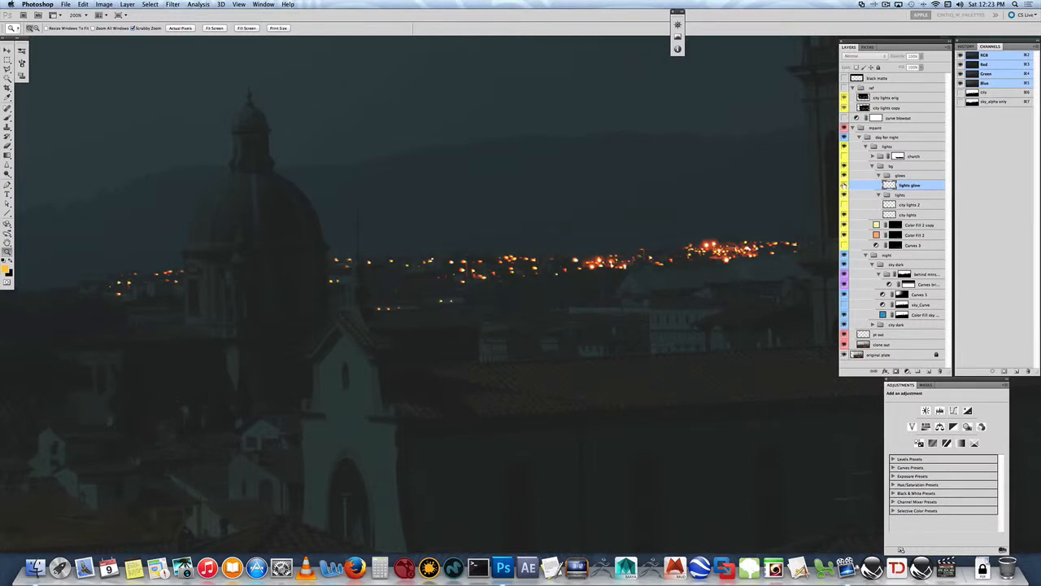
click(844, 186)
- Dab soft Screen-mode brush glow over the horizon lights on the lights glow layer and compare the layer off and on
key(b)
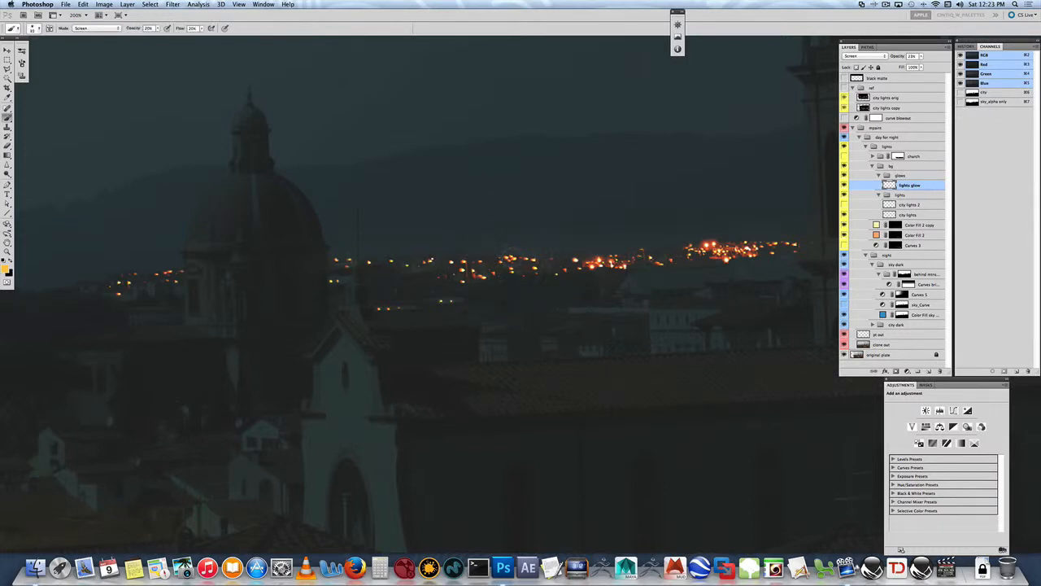
click(511, 256)
click(597, 260)
click(845, 186)
click(845, 186)
click(845, 186)
- Load the bg2_mid path as a selection to check the building outline below the city lights, and deselect it
click(867, 47)
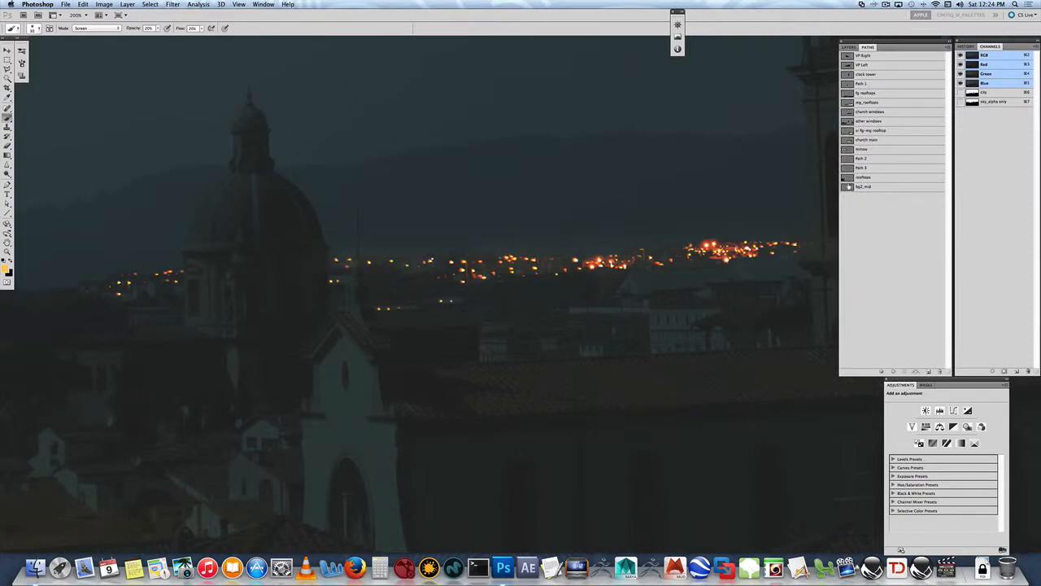
super+click(847, 186)
click(848, 47)
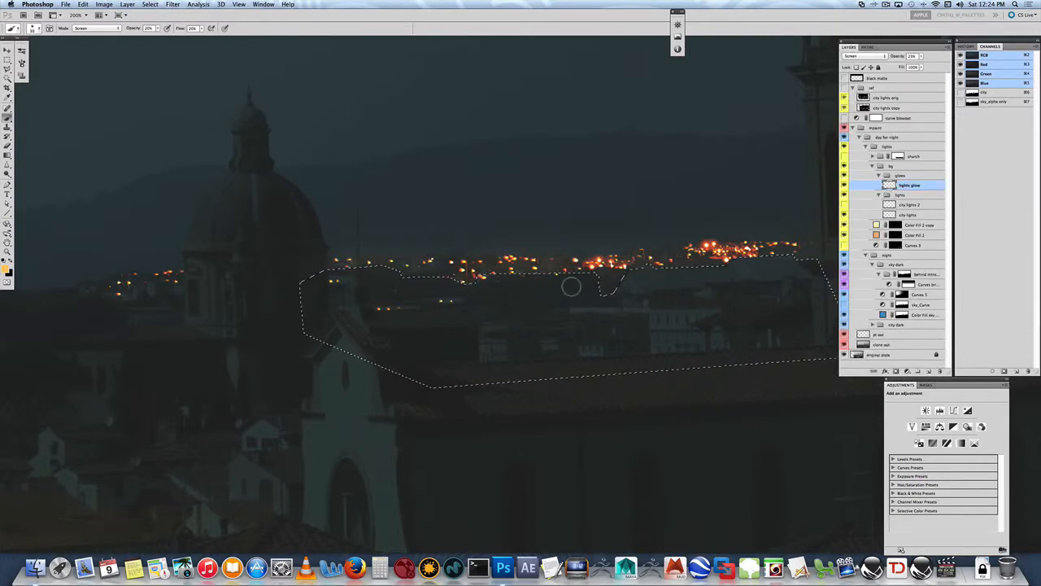
key(v)
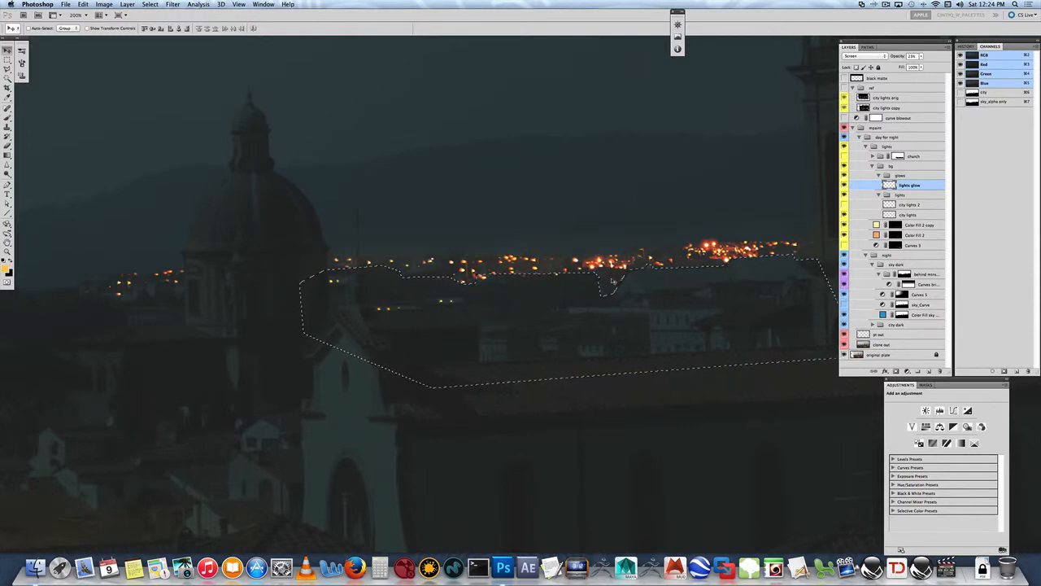
key(super+d)
- Expand and show the church group with the lit windows
drag(521, 360, 518, 214)
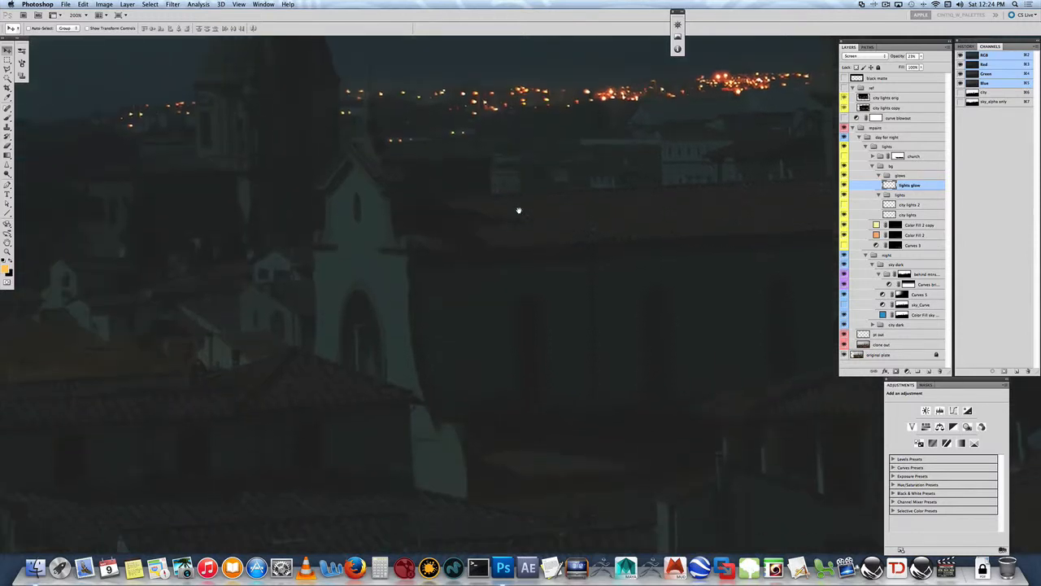
click(872, 155)
click(843, 155)
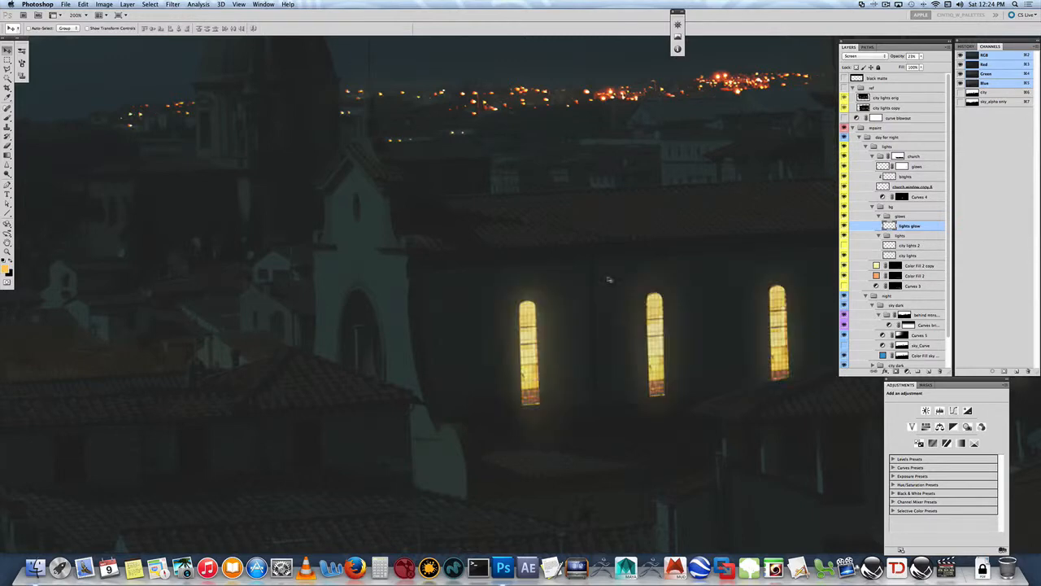
- Hide the church group's glows and church window copy layers, and compare the windows with Curves 4 off and on
drag(593, 266, 388, 290)
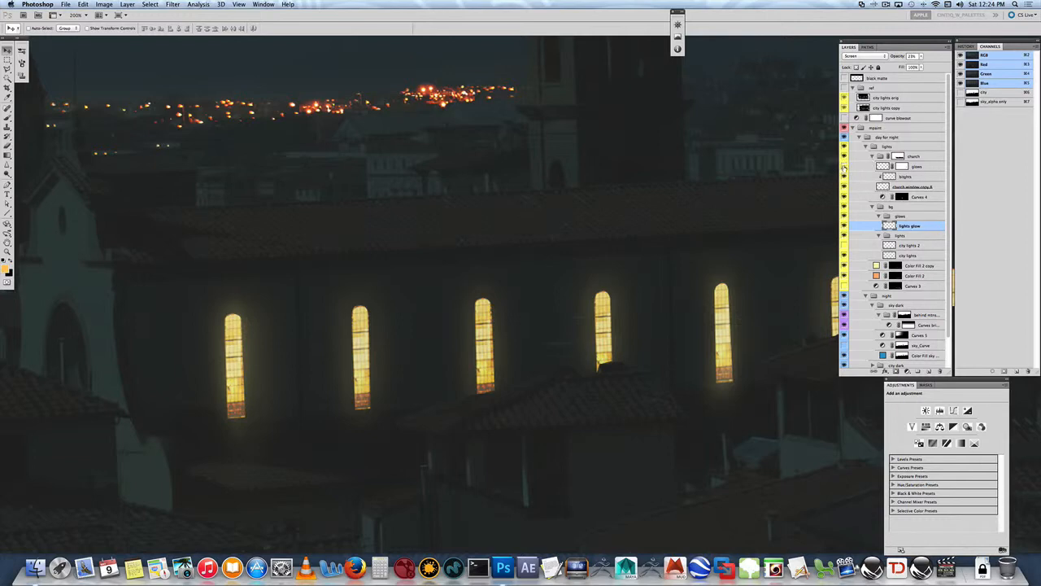
click(844, 166)
click(843, 186)
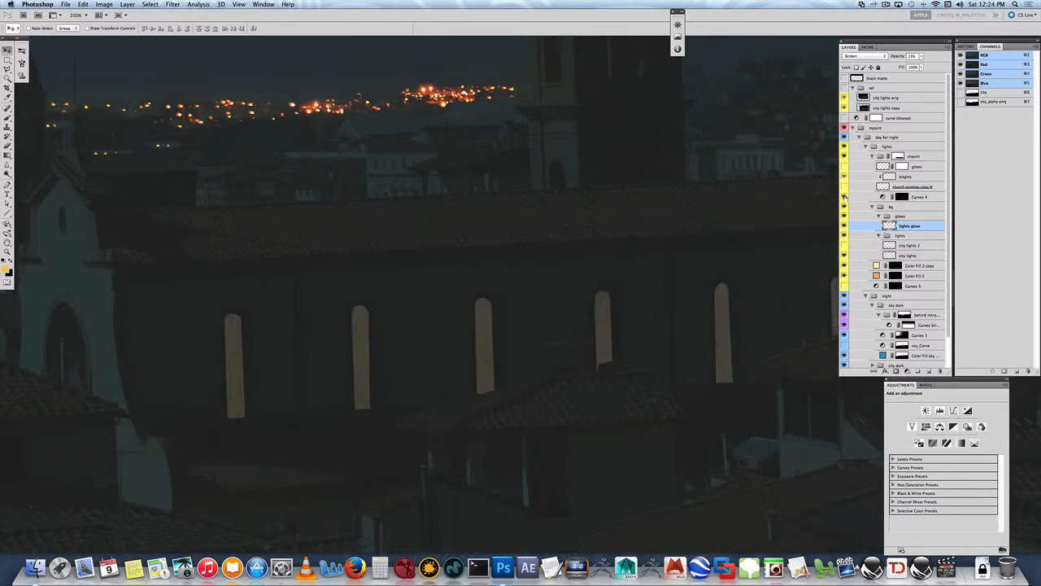
click(843, 196)
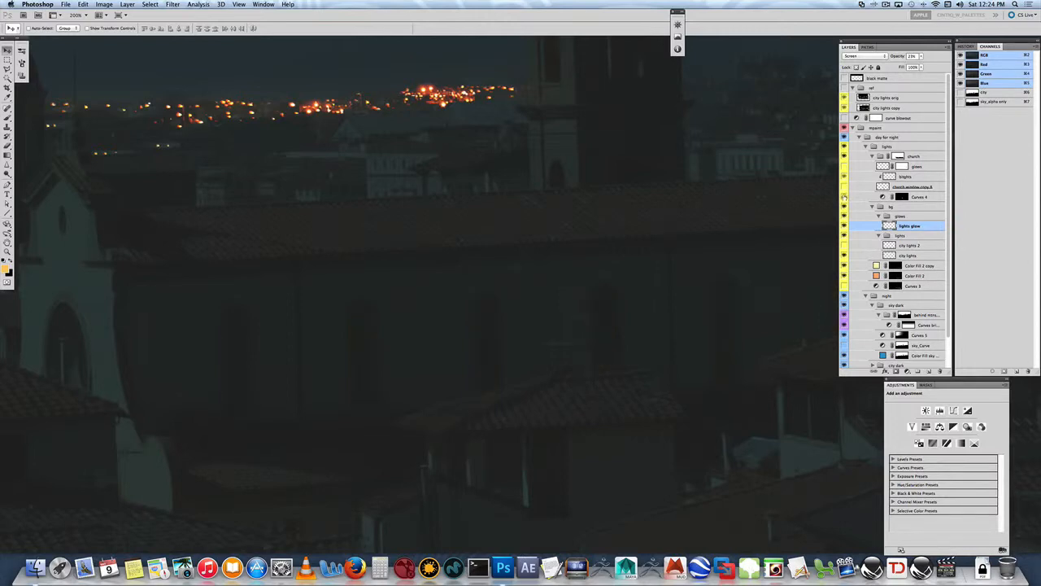
click(844, 197)
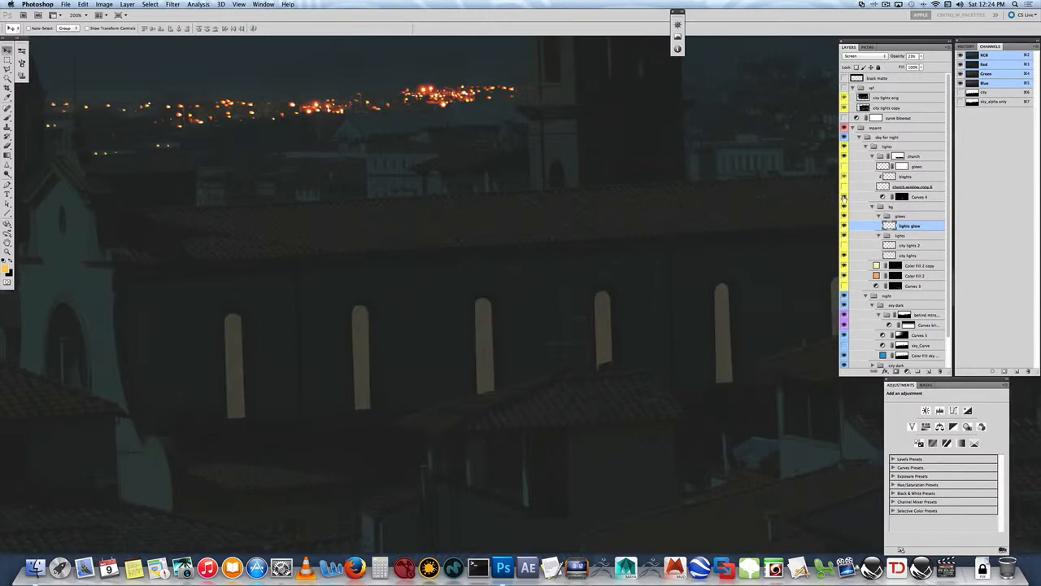
- Load the church windows and other windows paths as selections, deselect, and show the church window copy layer
click(868, 47)
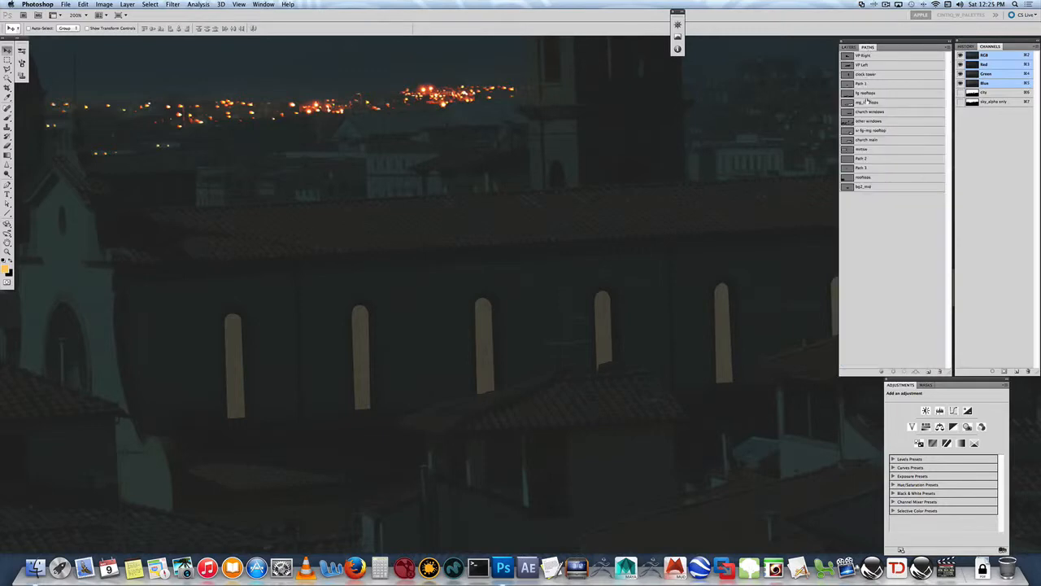
super+click(849, 113)
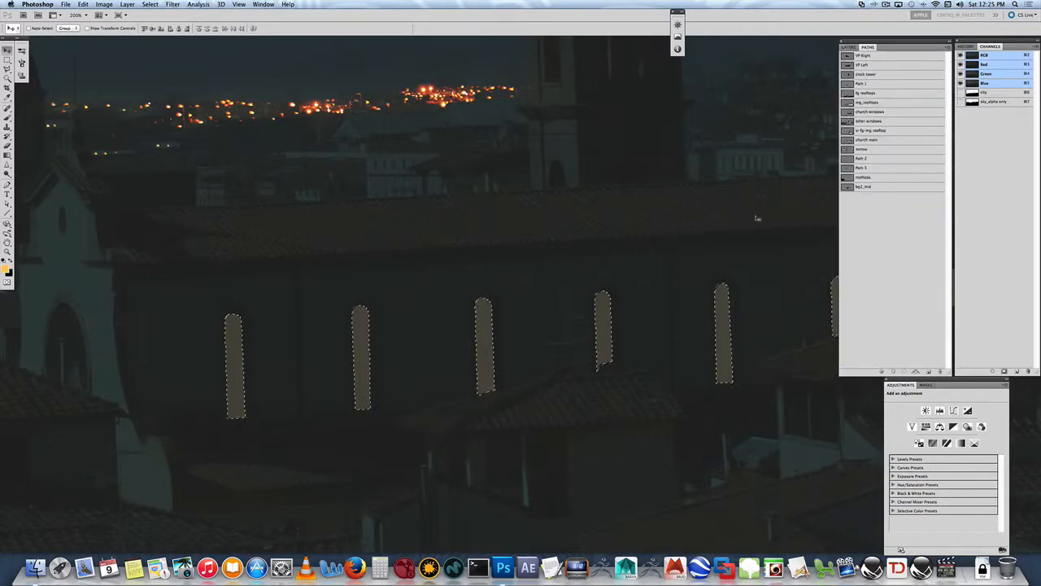
drag(579, 214, 669, 216)
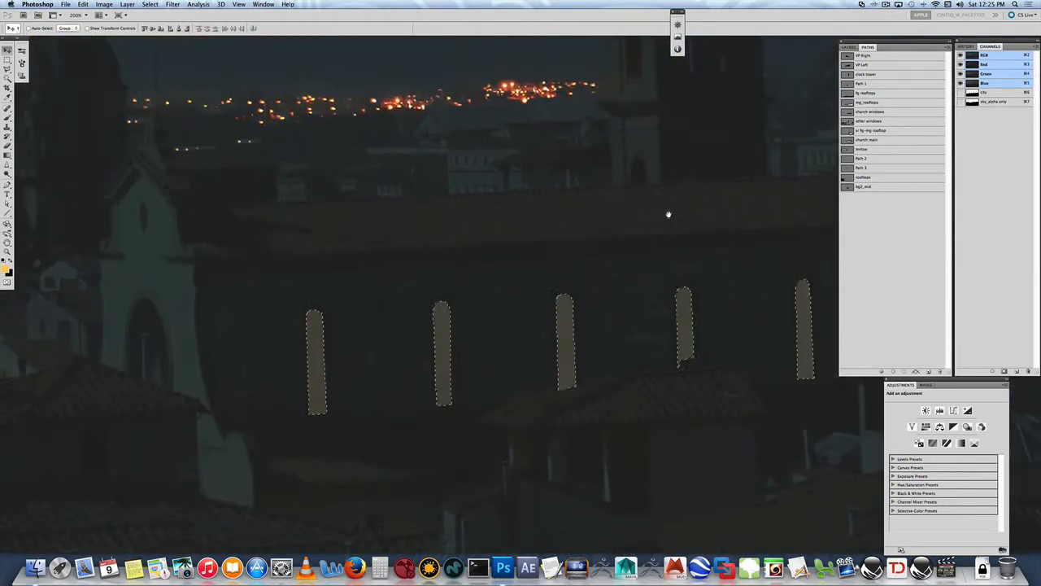
super+click(848, 122)
click(850, 112)
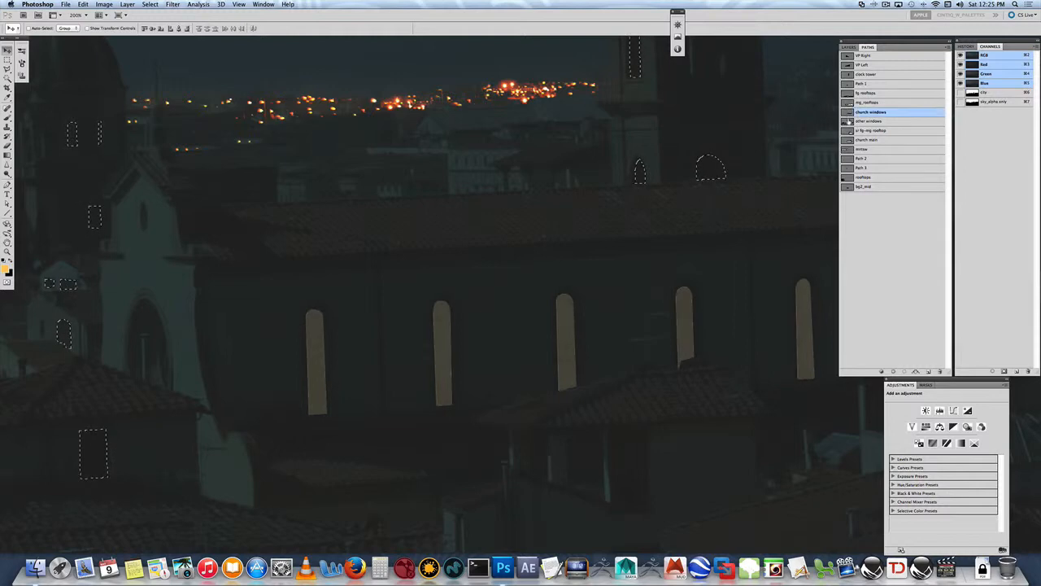
key(super+d)
click(848, 46)
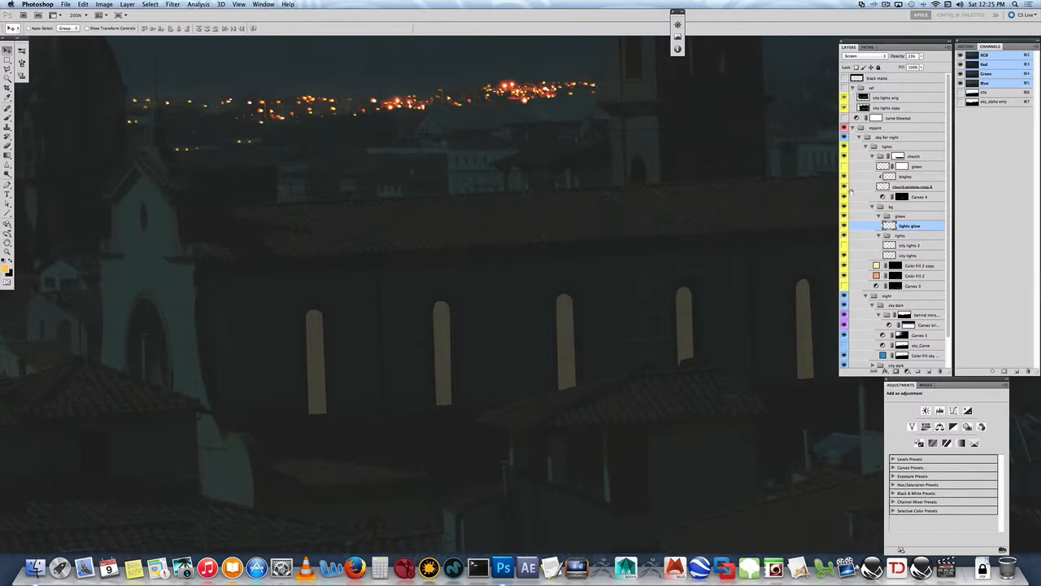
click(846, 187)
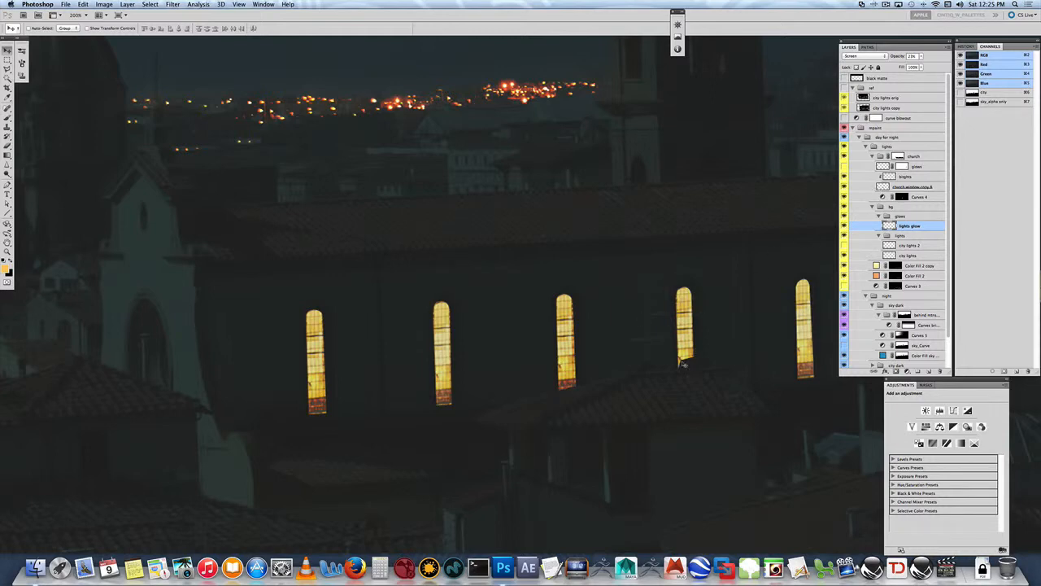
click(854, 56)
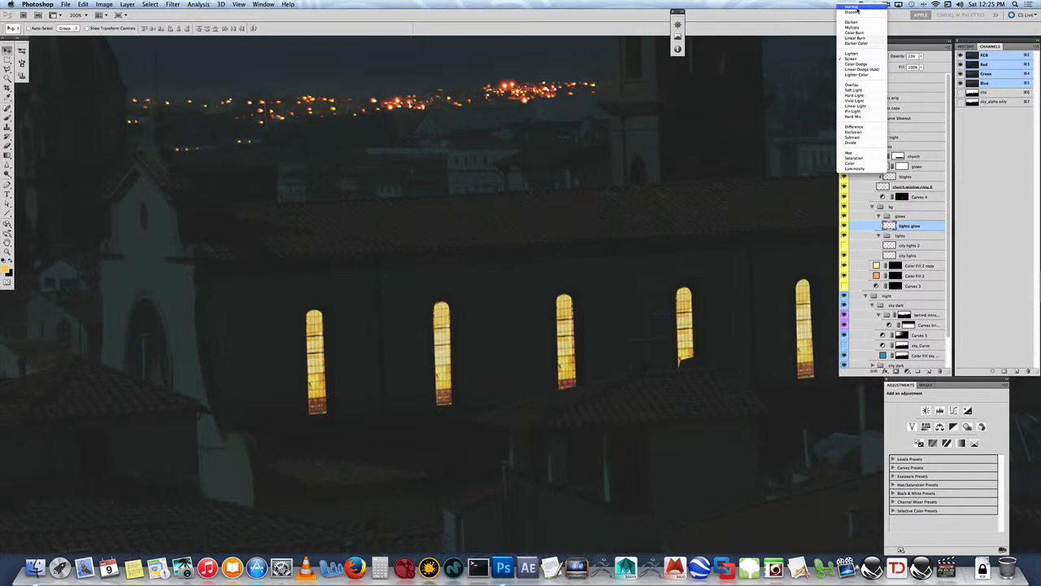
click(856, 11)
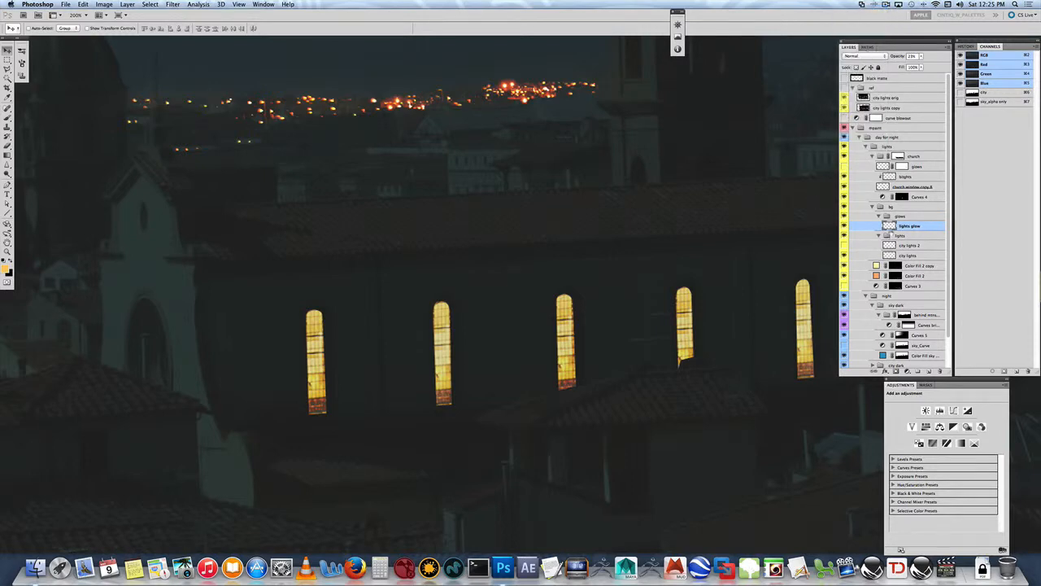
key(super+z)
- Set the church window copy layer's blend mode to Normal, trying Dissolve on the way
click(903, 186)
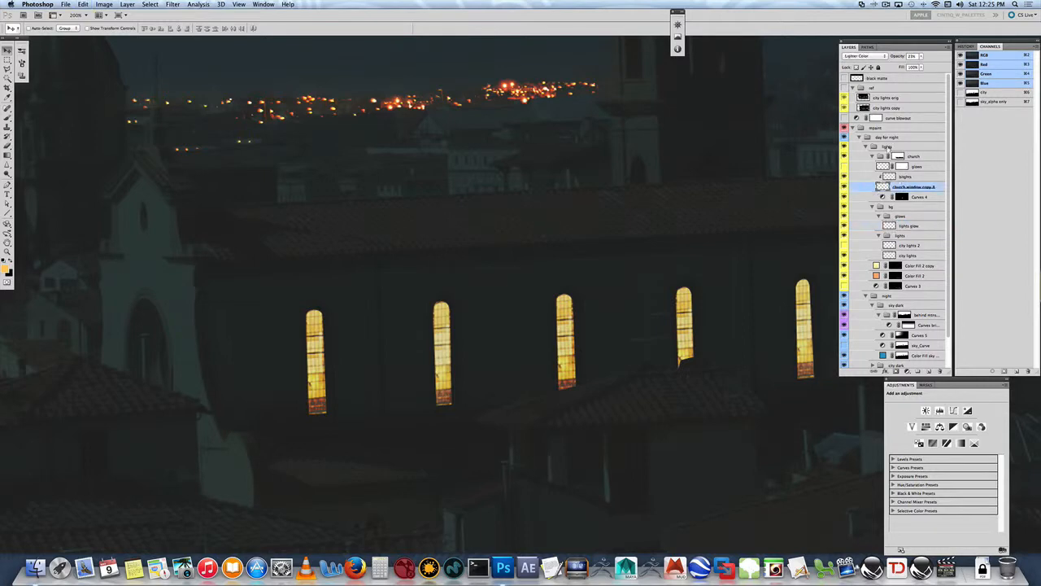
click(857, 55)
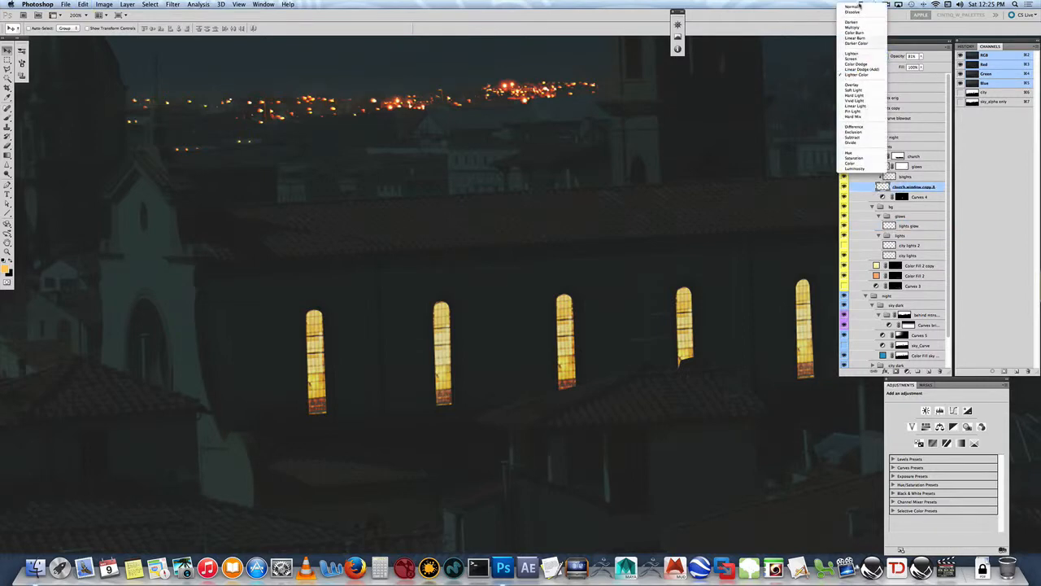
click(855, 11)
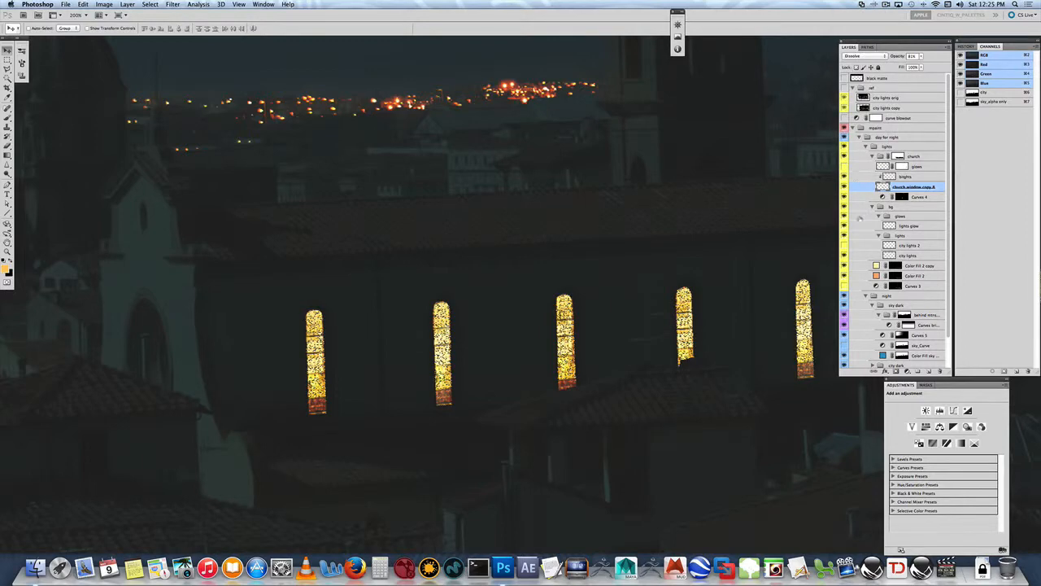
click(852, 56)
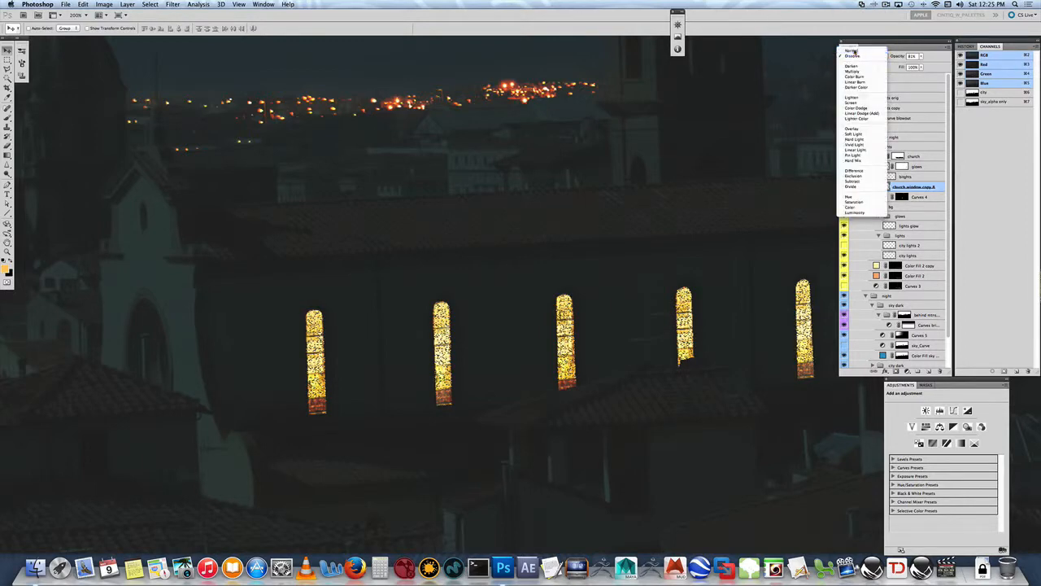
click(854, 47)
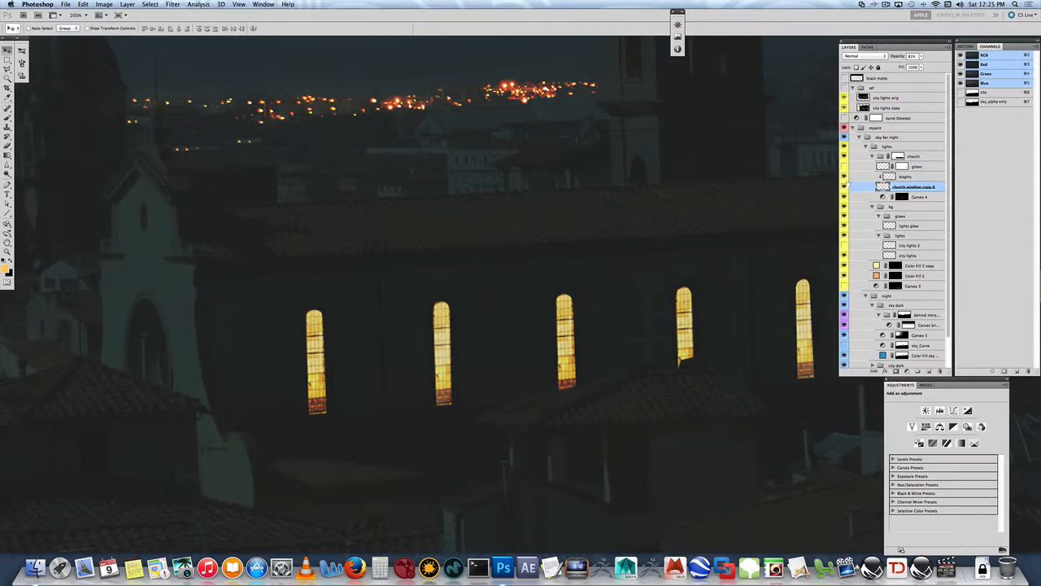
- Hide the church window copy layer, Curves 4 and the night group, and examine the church windows in the original daylight plate
click(844, 187)
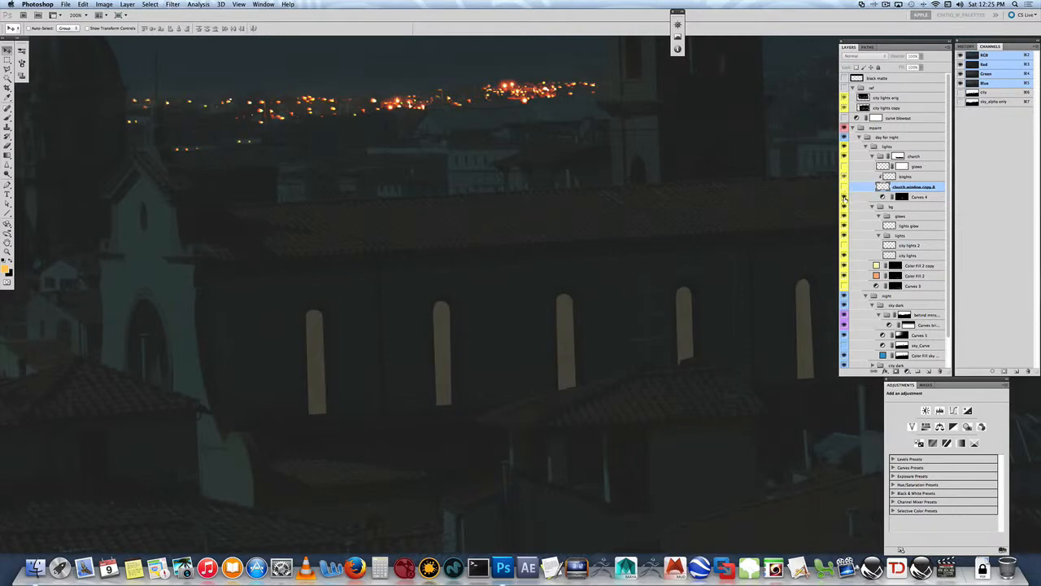
click(844, 197)
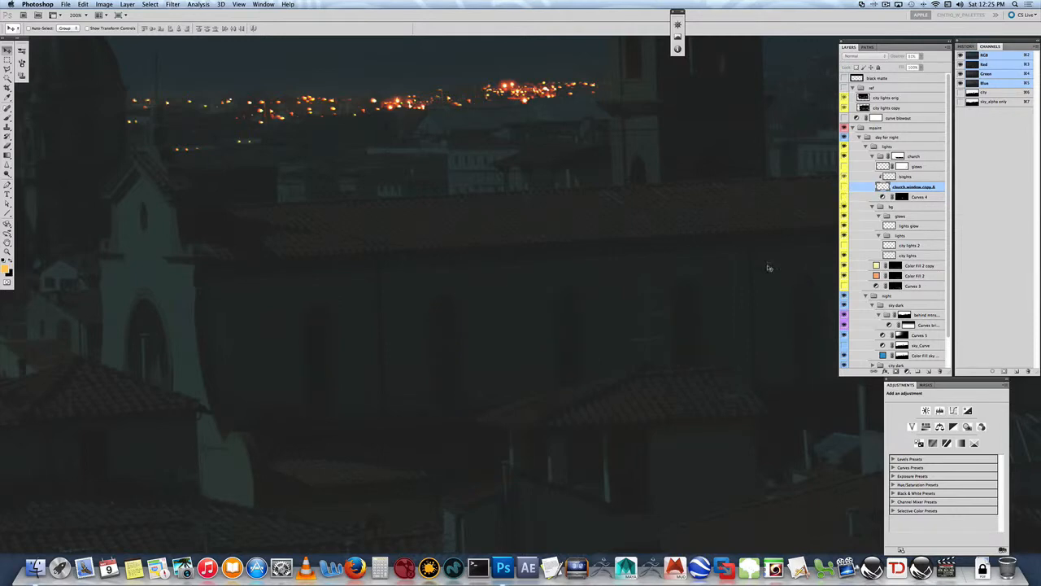
click(845, 296)
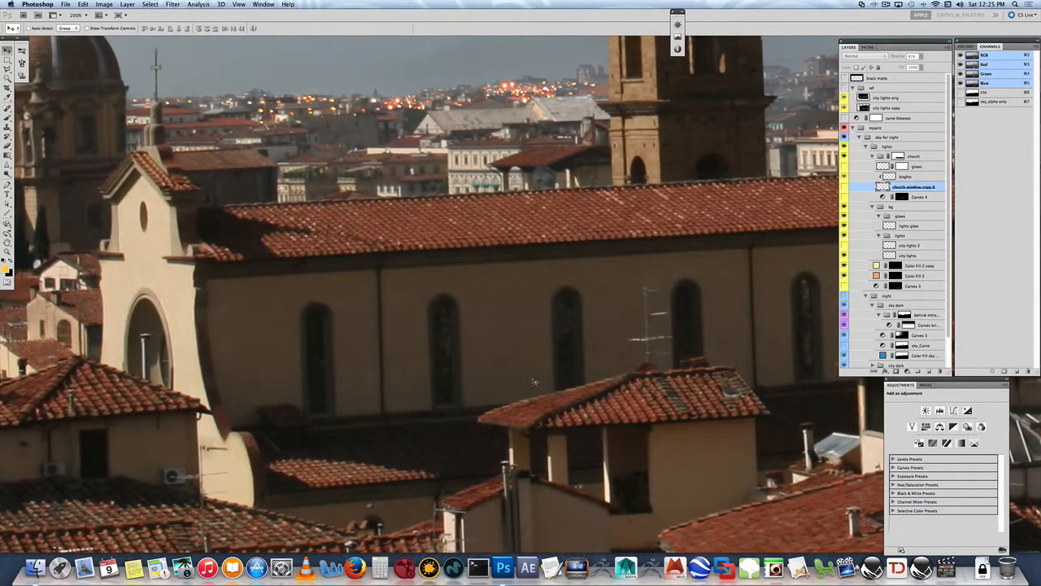
drag(707, 275, 392, 215)
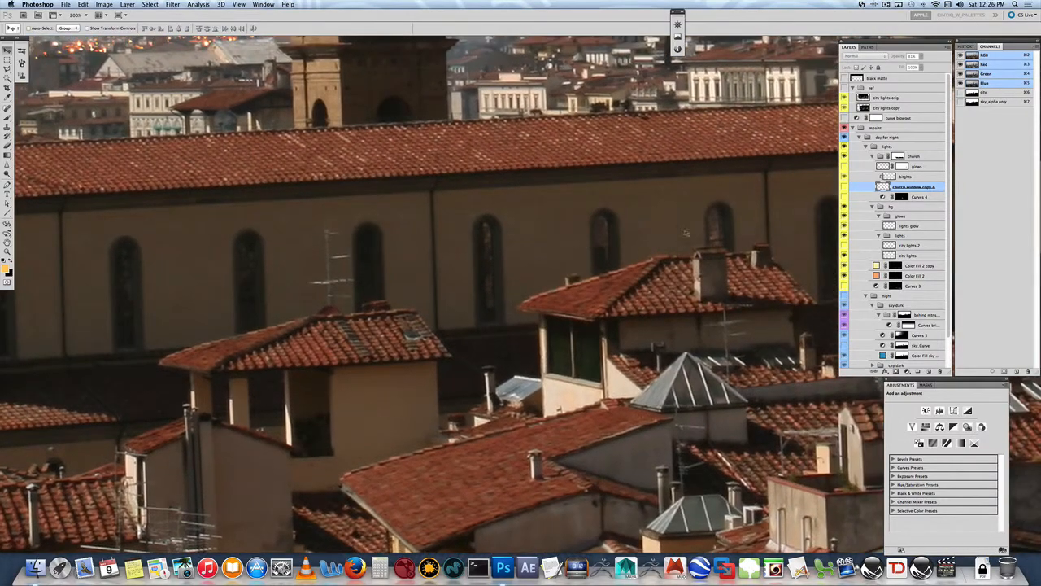
drag(688, 231, 411, 247)
drag(644, 246, 418, 245)
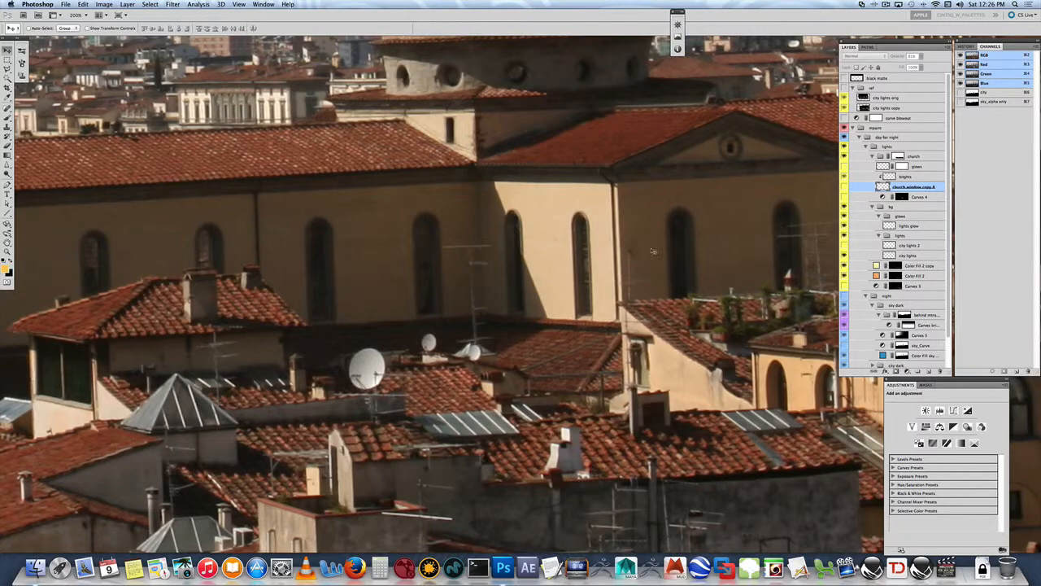
drag(469, 263, 834, 255)
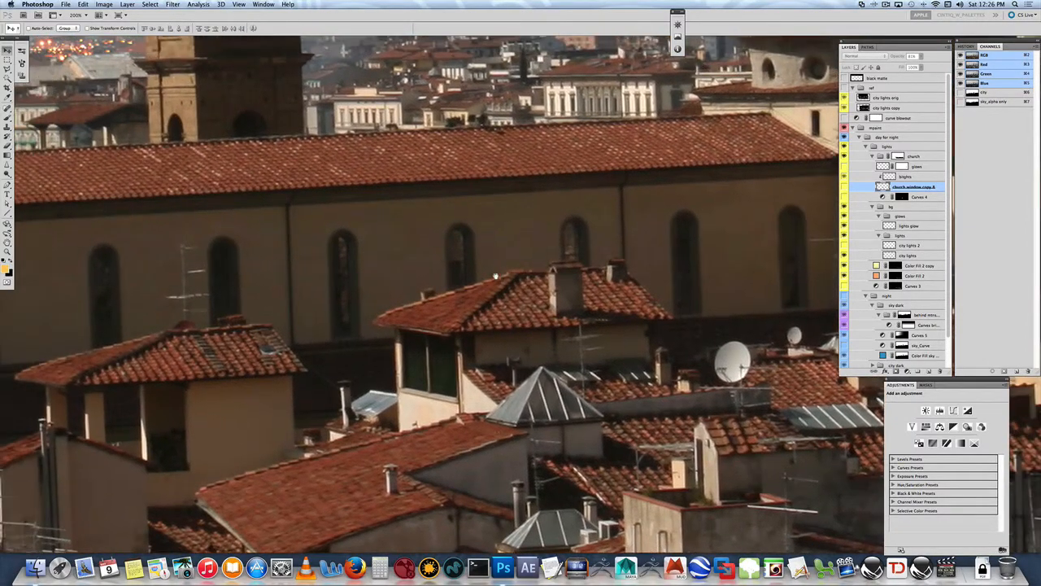
drag(410, 290, 658, 267)
drag(443, 284, 547, 282)
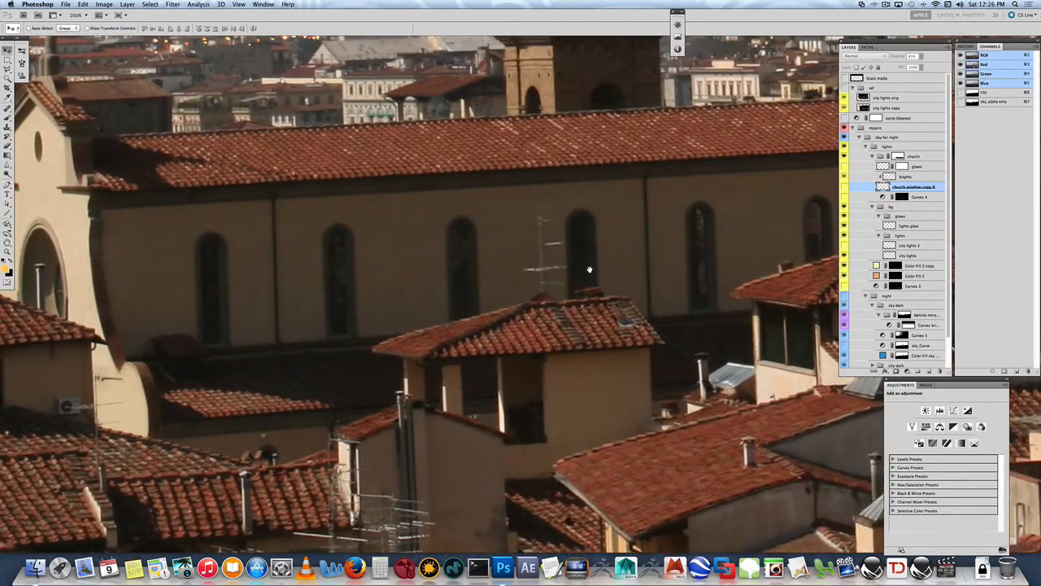
- Show the church window copy layer and the night group again, and inspect the lit windows along the church wall
click(844, 187)
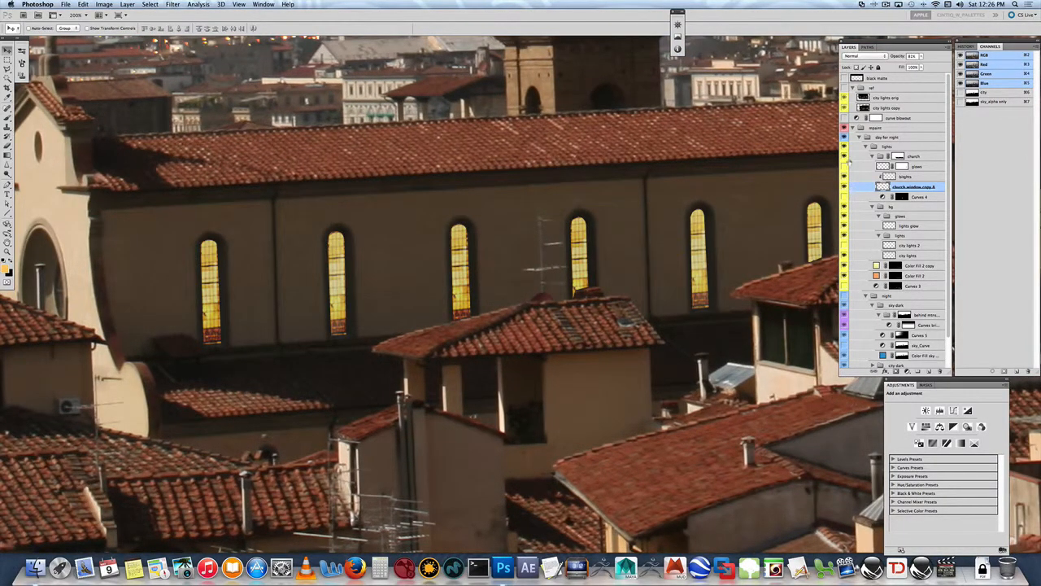
click(844, 296)
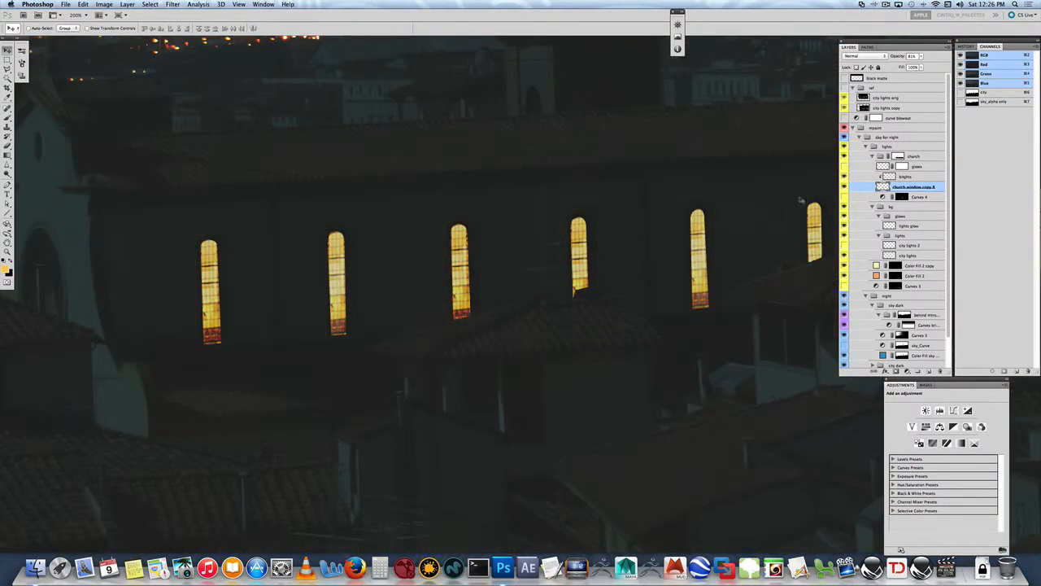
drag(662, 223, 757, 214)
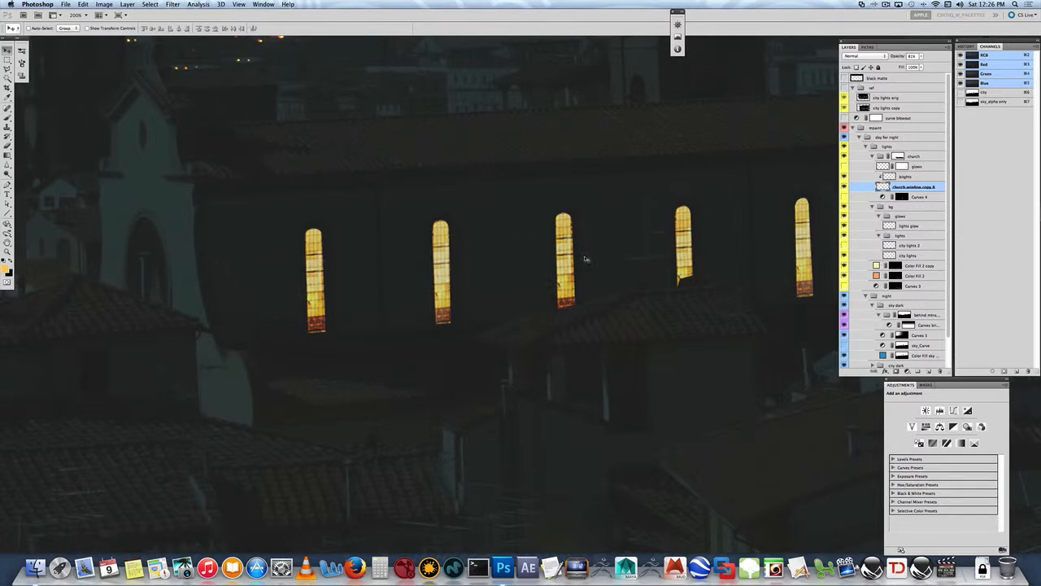
scroll(761, 225, right, 5)
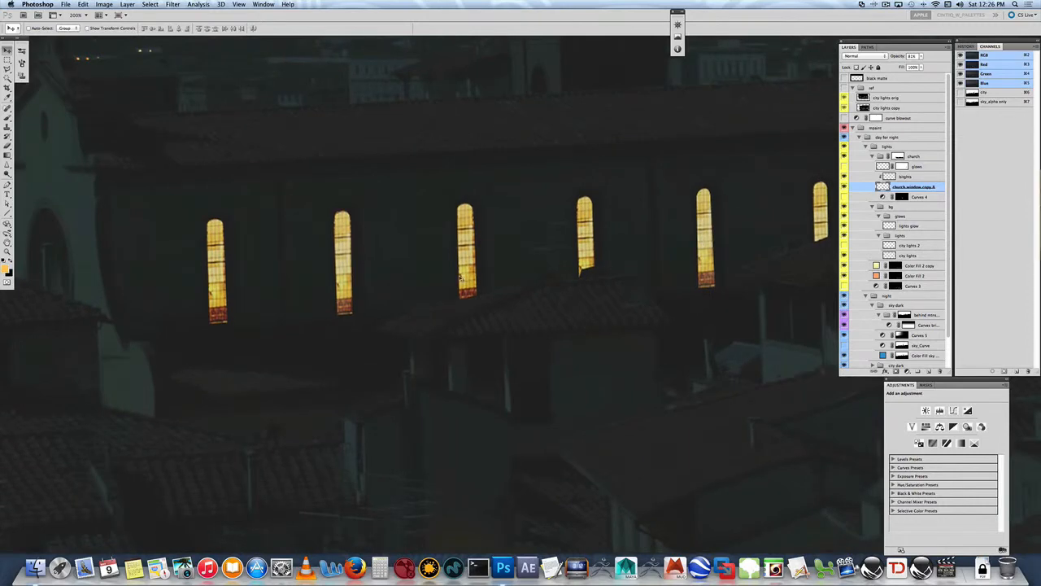
drag(647, 244, 479, 276)
drag(649, 271, 494, 279)
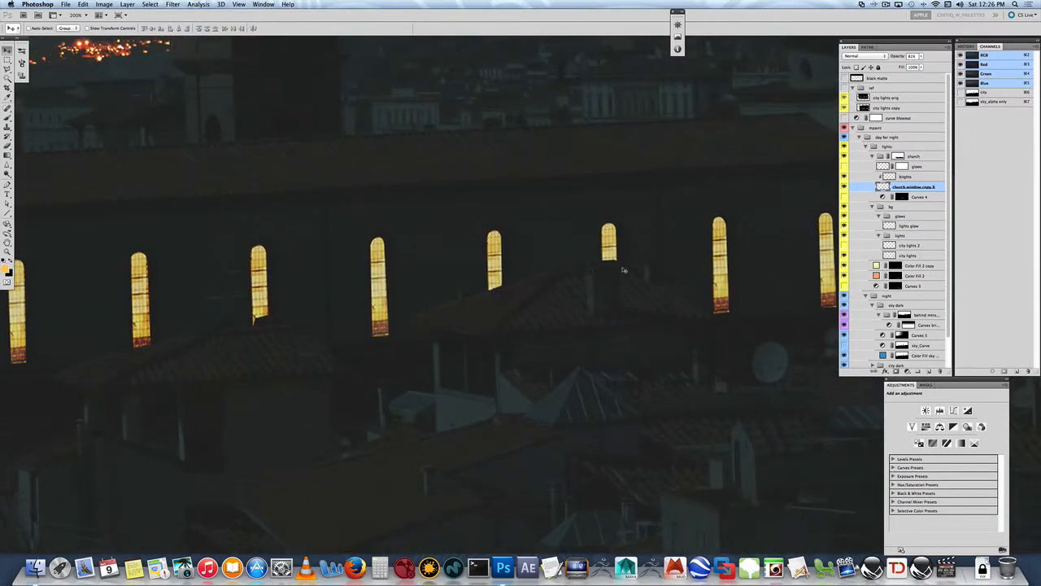
- Inspect the lit windows along the church wall and compare them with the brights layer hidden and shown
drag(660, 248, 402, 247)
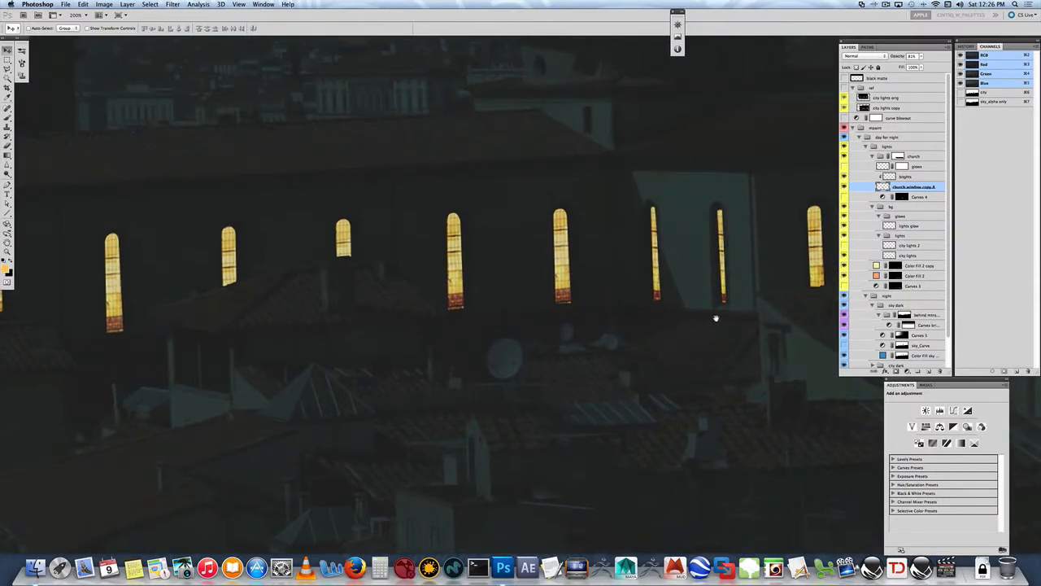
drag(716, 318, 502, 314)
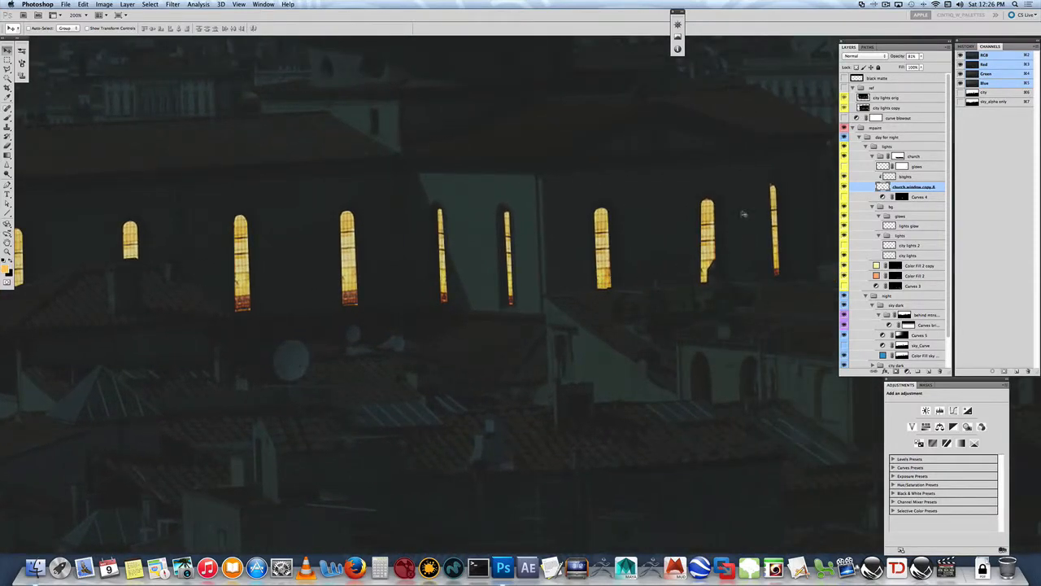
drag(356, 253, 721, 252)
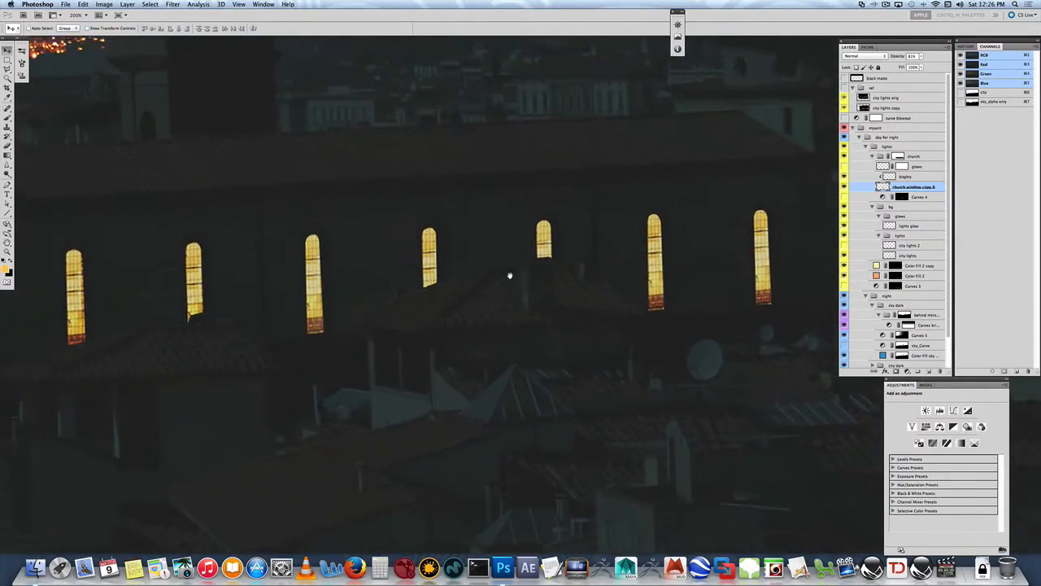
drag(510, 276, 668, 298)
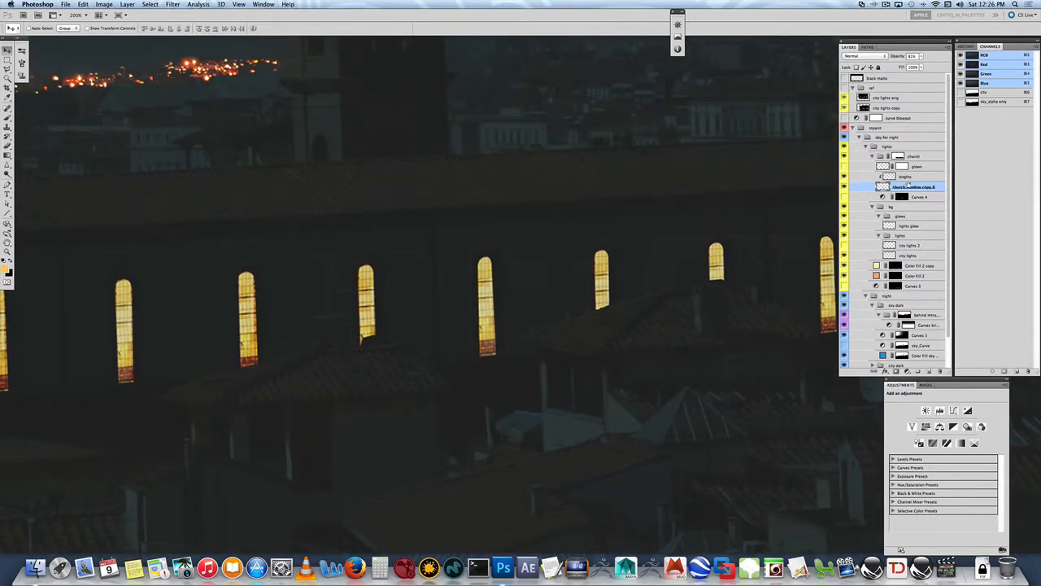
click(886, 178)
click(843, 177)
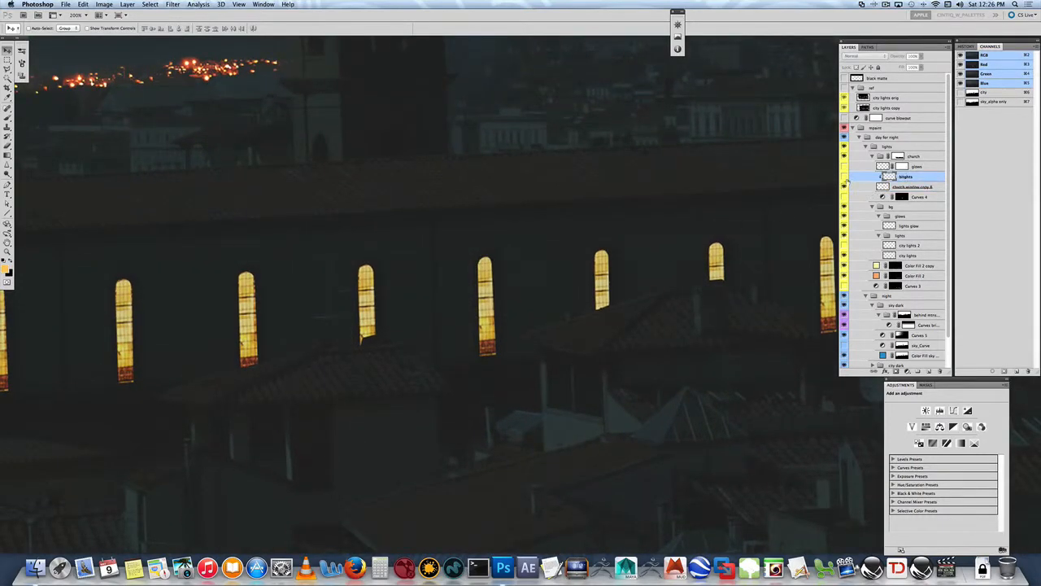
click(844, 178)
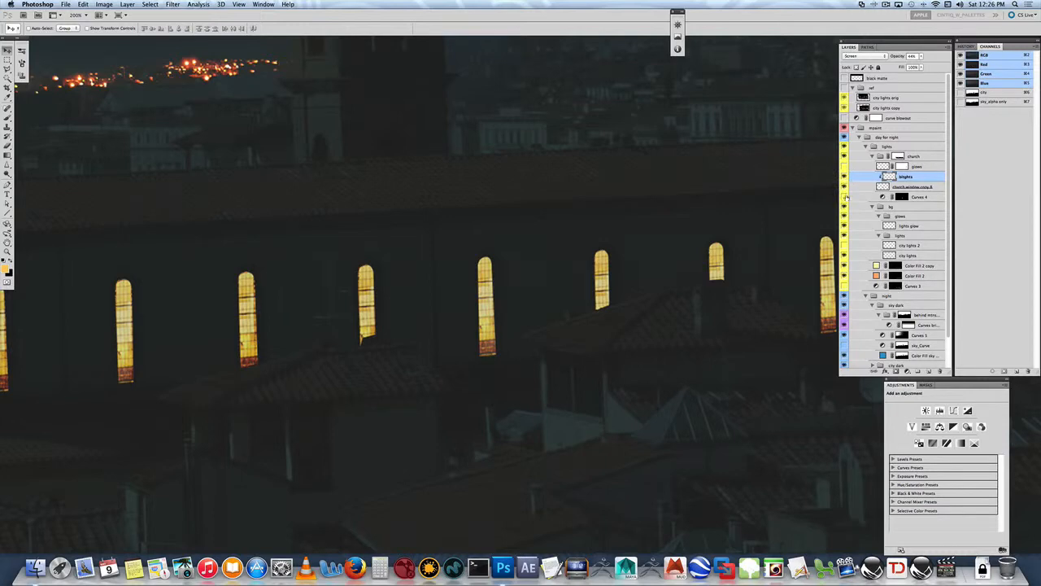
- Set the church window copy layer's blend mode to Lighten, trying Lighter Color, Color Dodge and Screen on the way
click(899, 188)
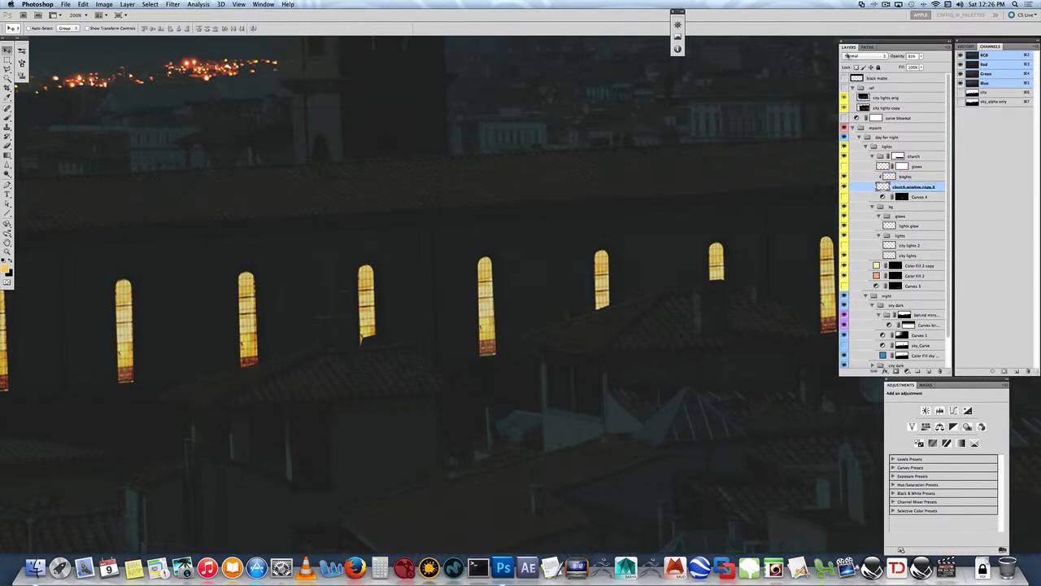
click(847, 55)
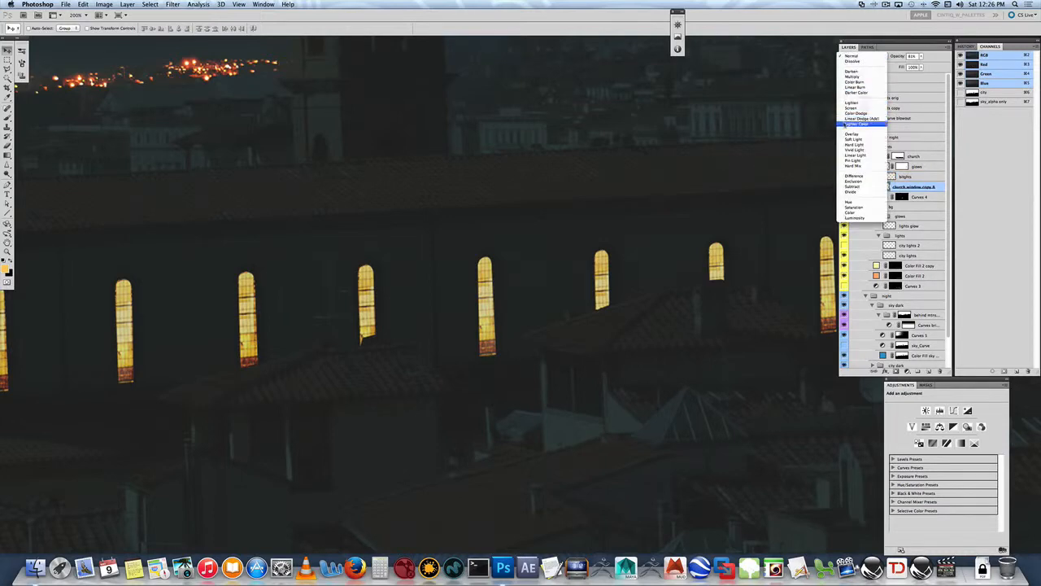
click(850, 124)
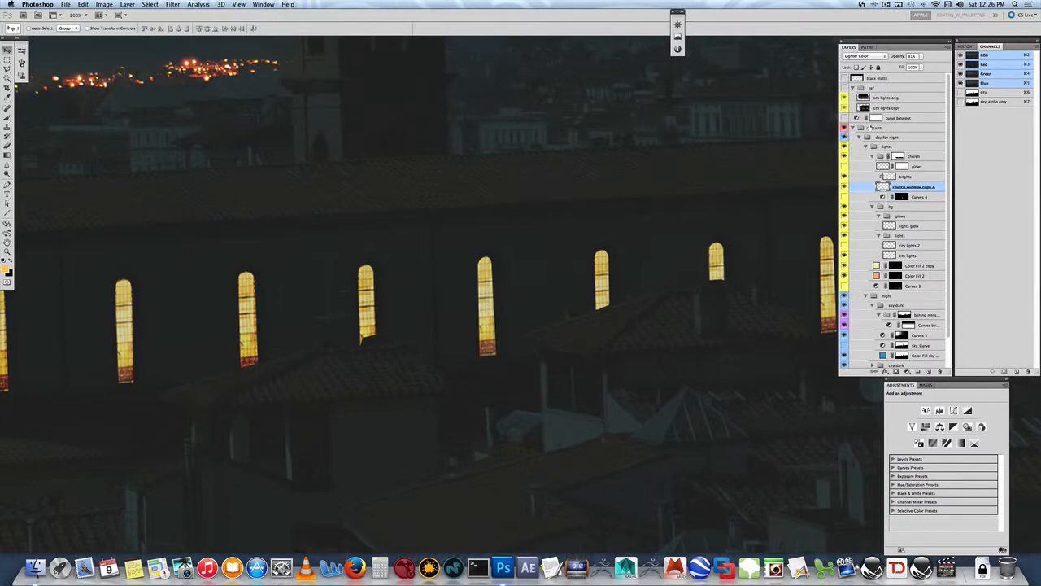
click(852, 56)
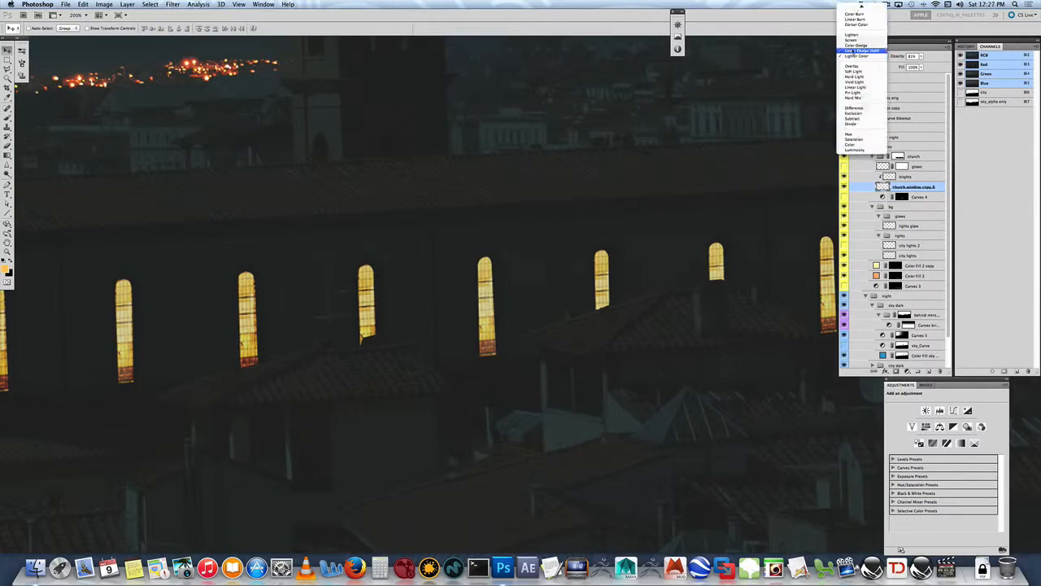
click(854, 45)
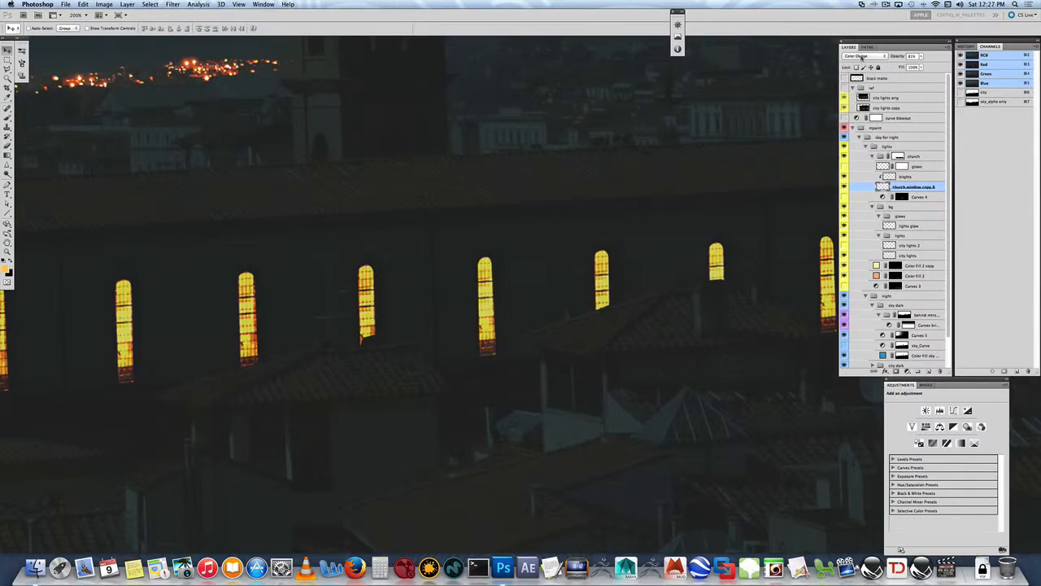
click(855, 57)
click(854, 46)
click(850, 56)
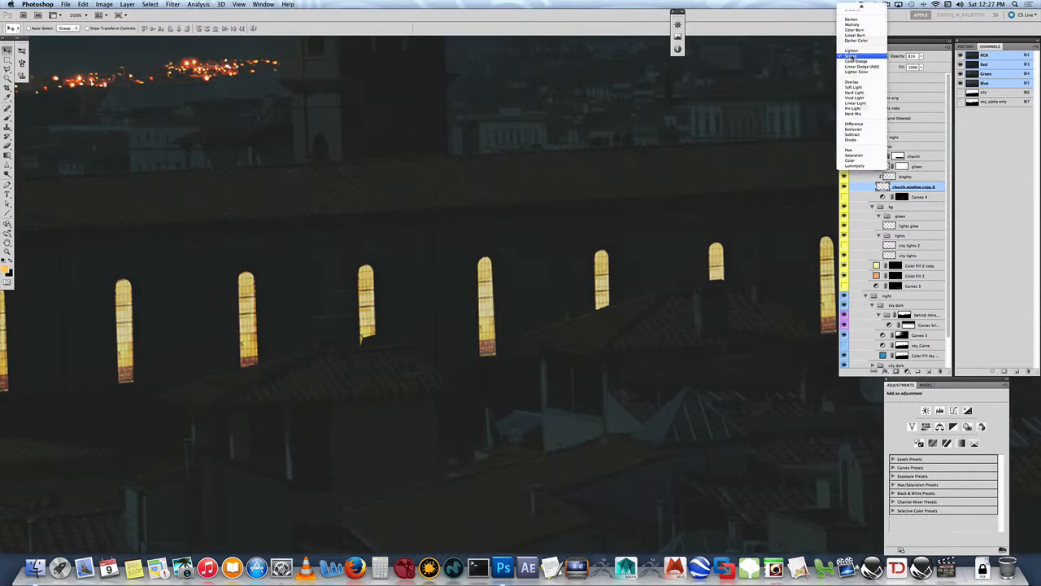
click(854, 47)
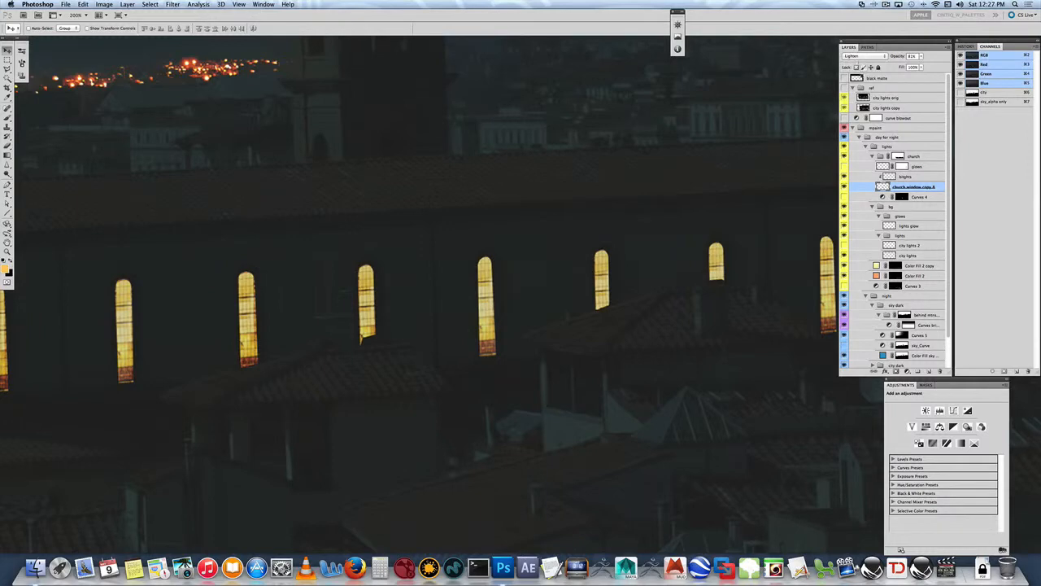
- Compare the windows at the far end of the church wall with the brights layer hidden and shown, leaving it visible
drag(534, 318, 716, 289)
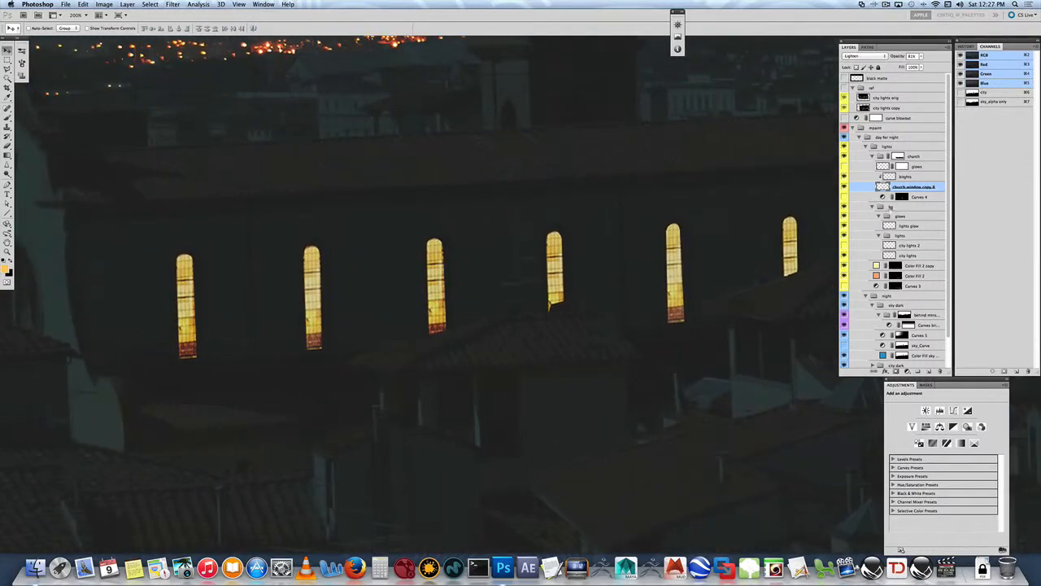
click(904, 176)
click(842, 176)
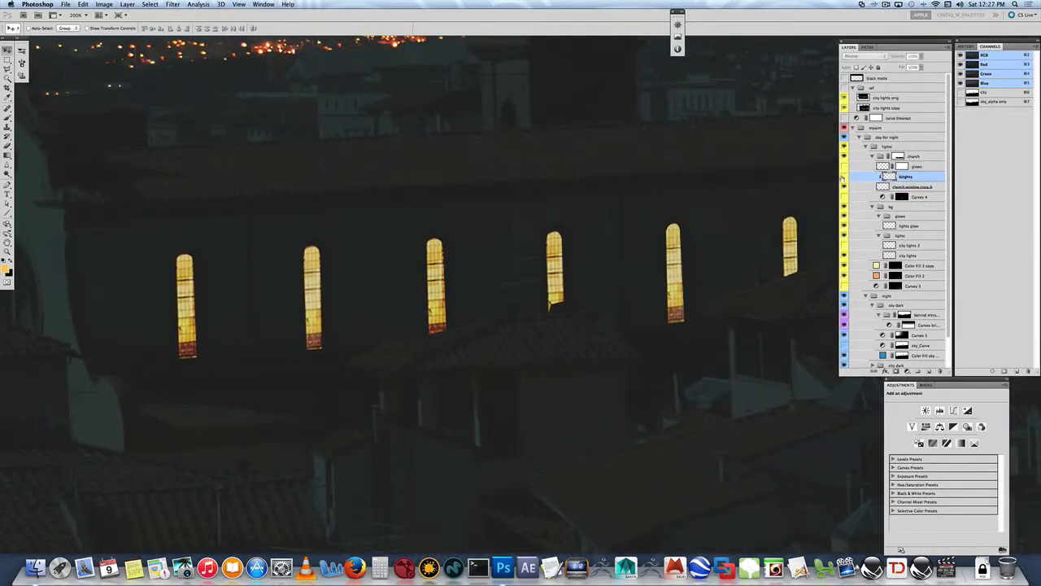
click(843, 177)
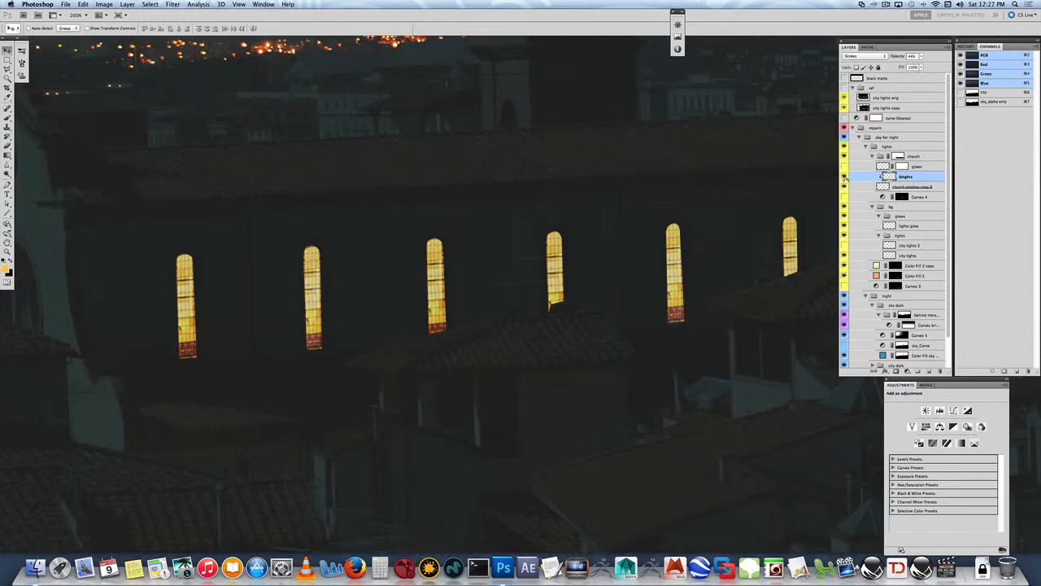
click(843, 176)
click(844, 176)
click(843, 176)
click(893, 187)
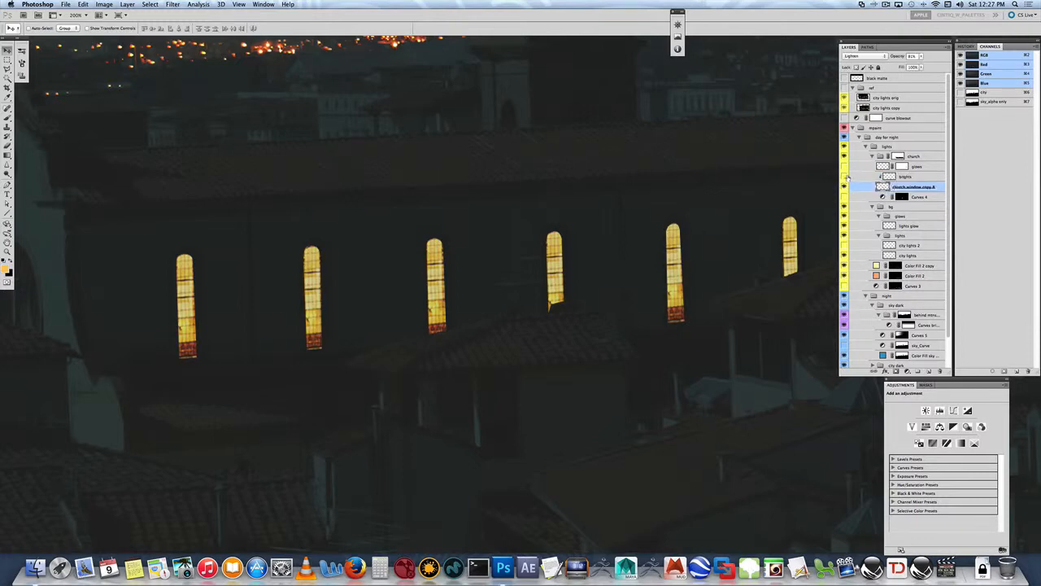
click(844, 176)
- Add a layer mask to the church window copy layer and darken the second window's arched top with a Normal-mode black brush
click(903, 371)
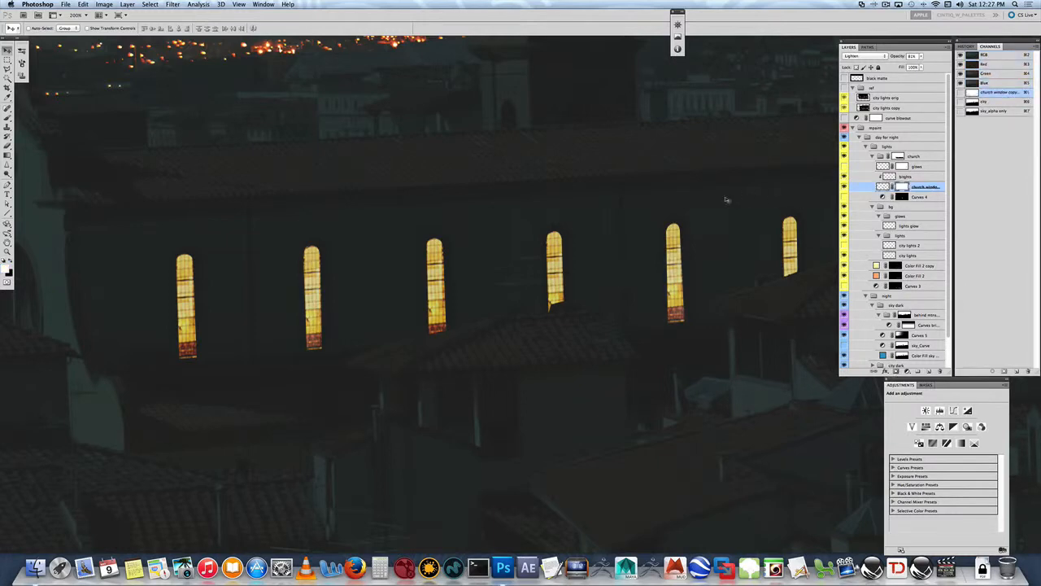
key(b)
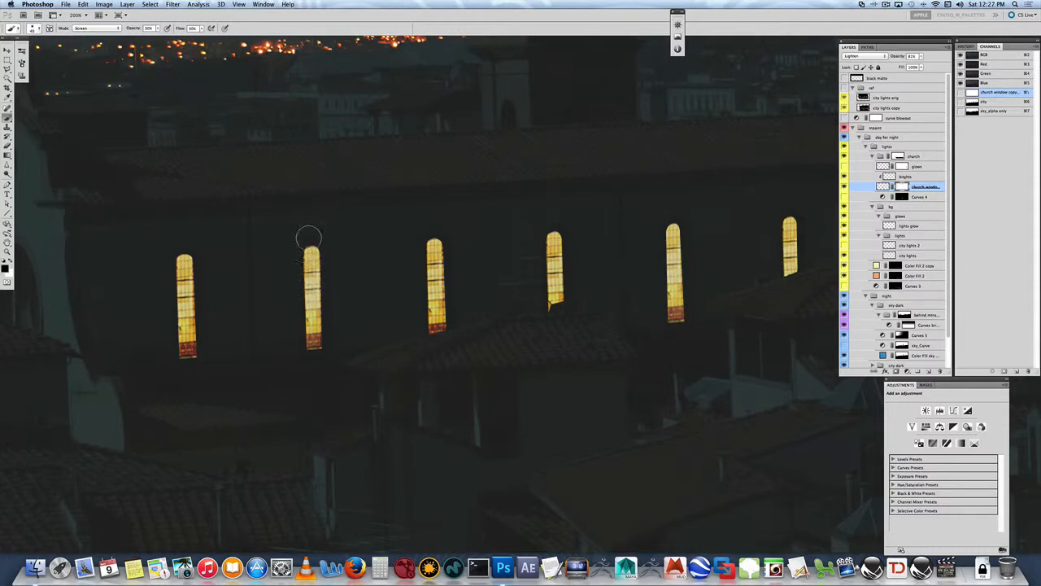
click(96, 28)
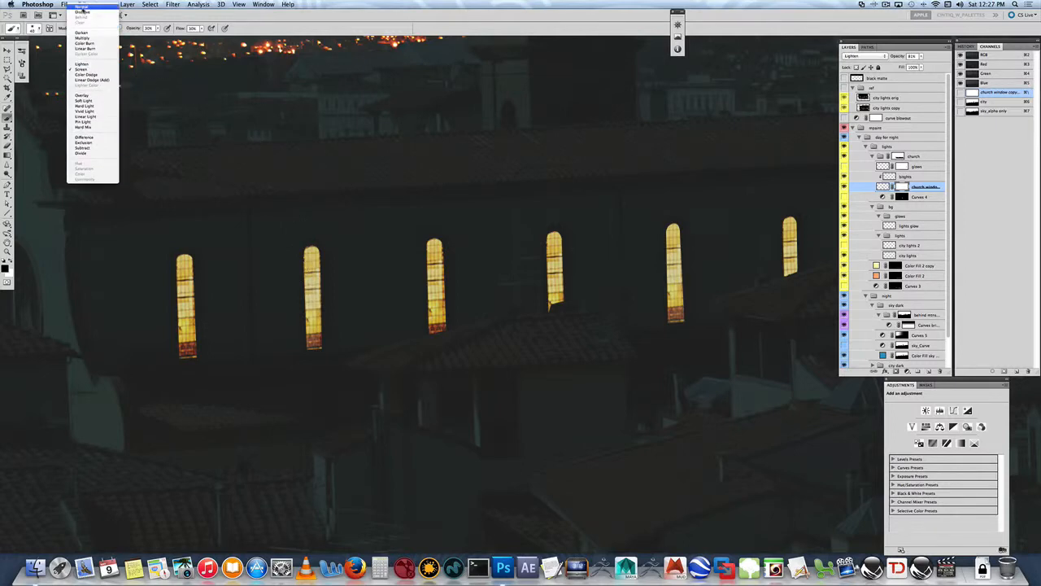
click(82, 7)
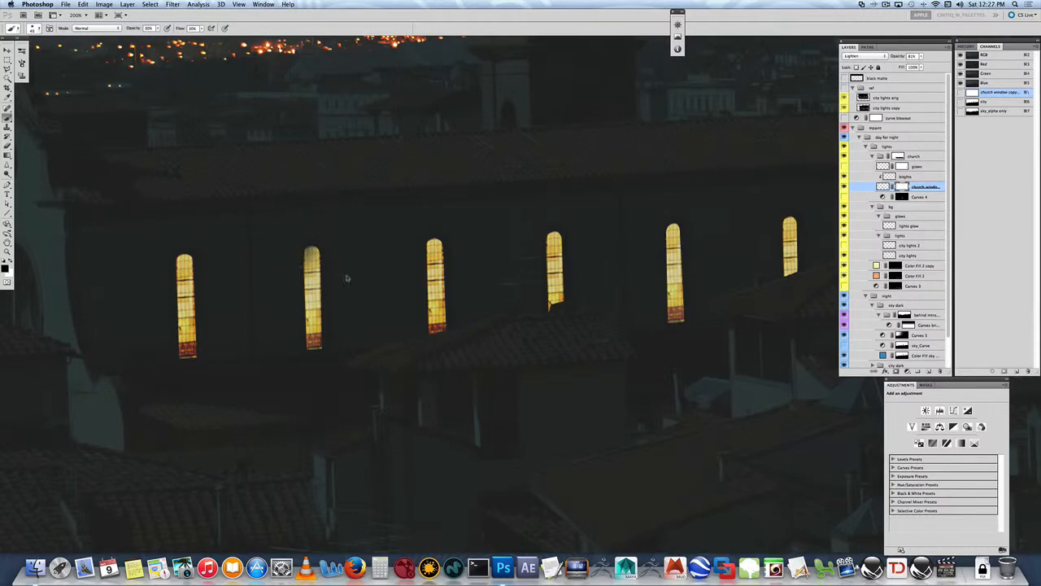
mouse_move(294, 240)
mouse_down()
mouse_move(291, 304)
mouse_move(304, 218)
mouse_move(300, 231)
mouse_move(325, 251)
mouse_up()
- Compare the windows without and with the brights layer, and show the glows layer in the church group
click(907, 178)
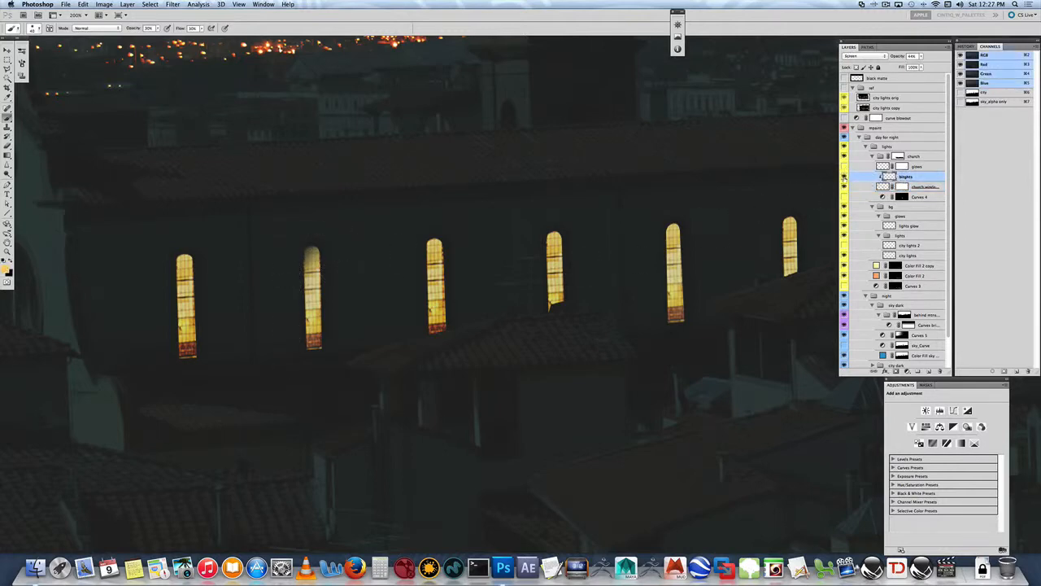
click(844, 177)
click(844, 177)
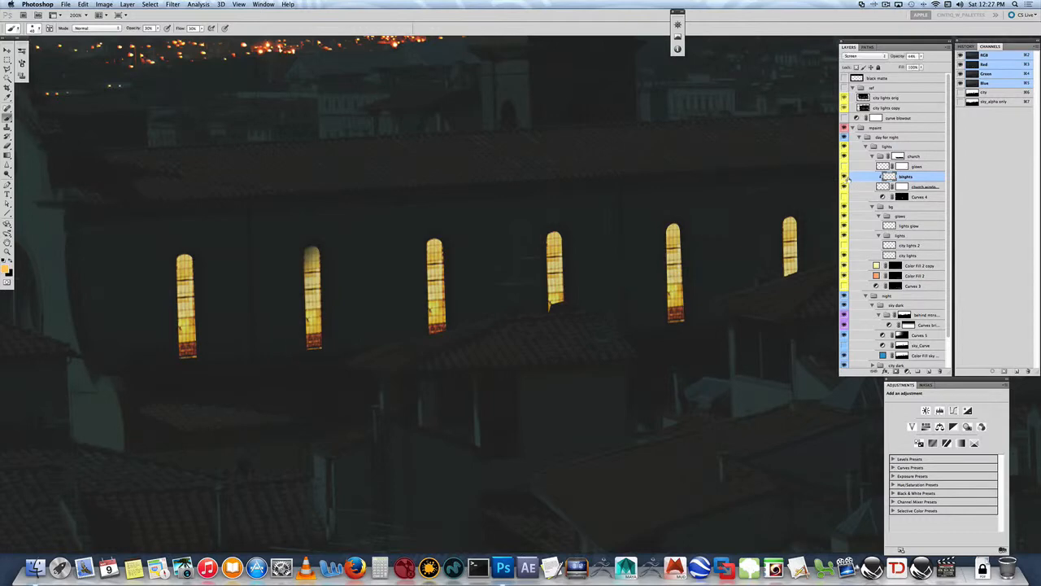
click(844, 167)
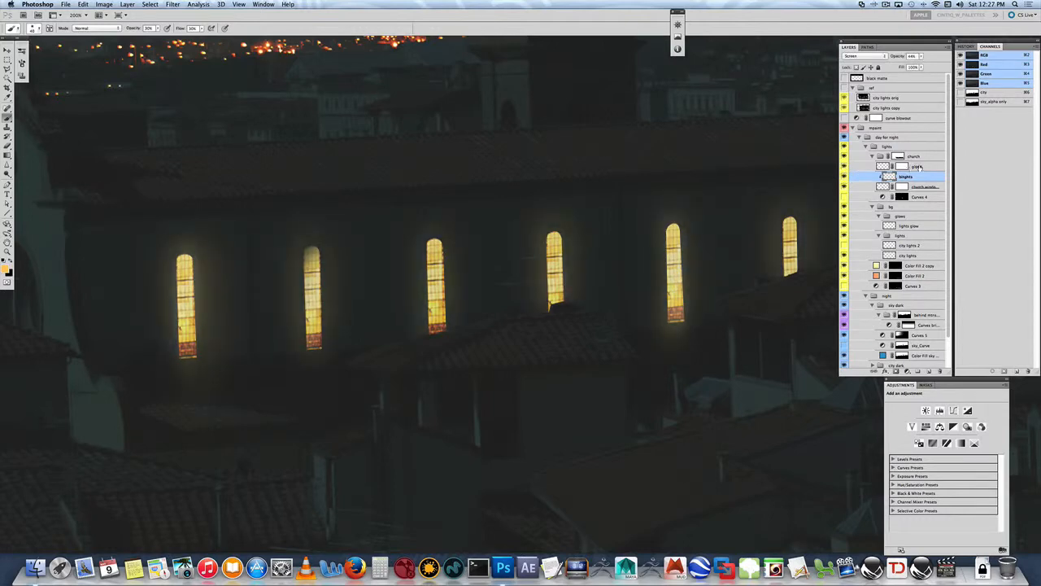
- Compare the windows with the glows layer off and on, and lower that layer's opacity to 28%
click(908, 167)
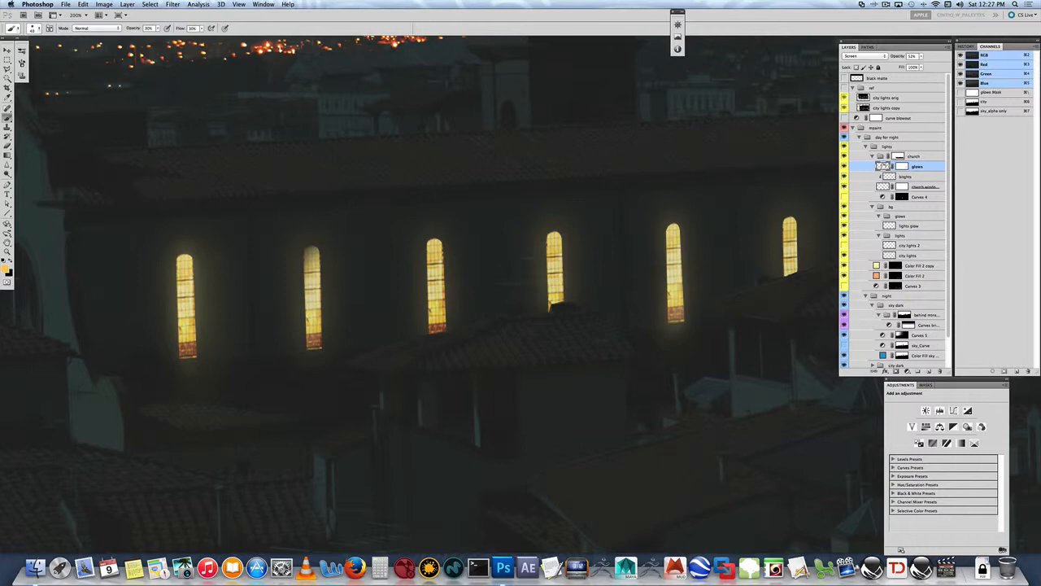
click(843, 166)
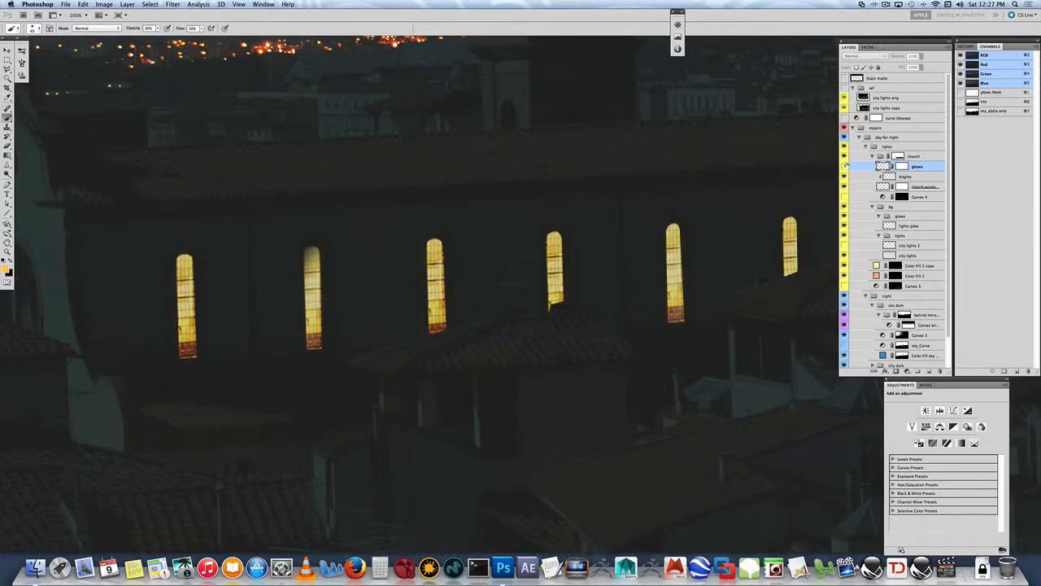
click(844, 166)
click(921, 56)
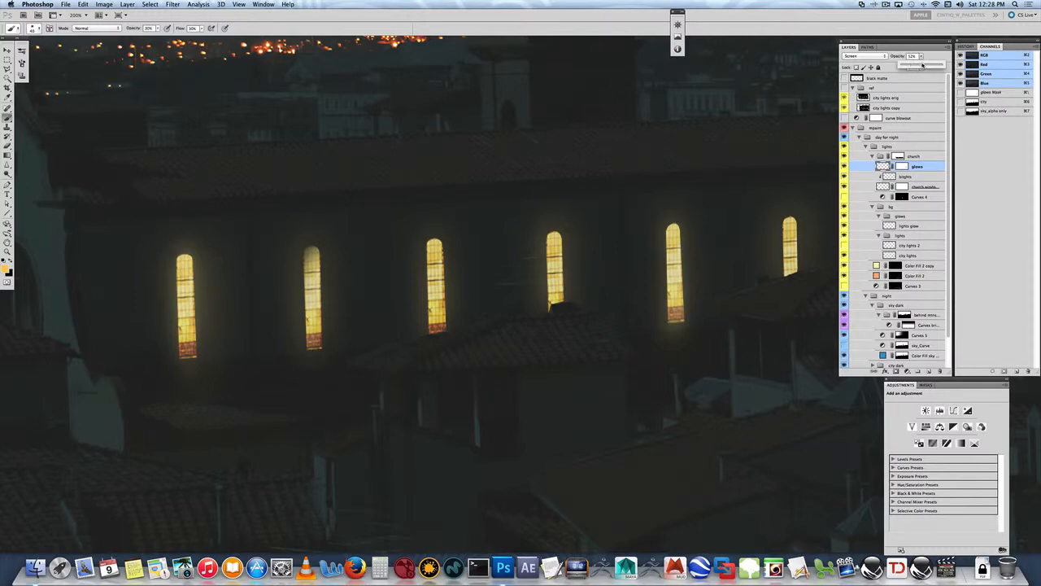
drag(915, 66, 912, 66)
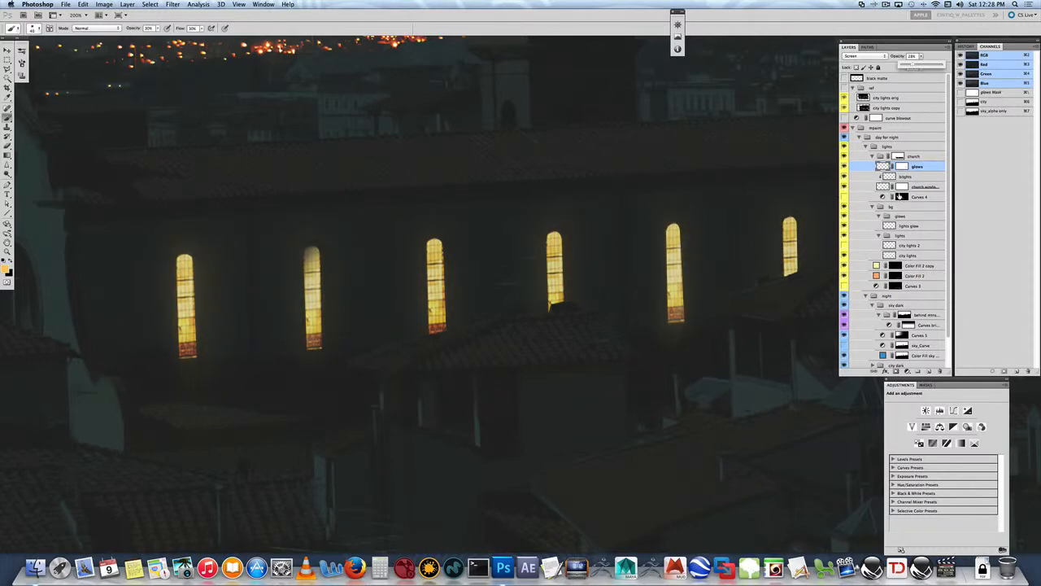
- Disable the layer mask on the church window copy layer
click(902, 187)
right_click(902, 187)
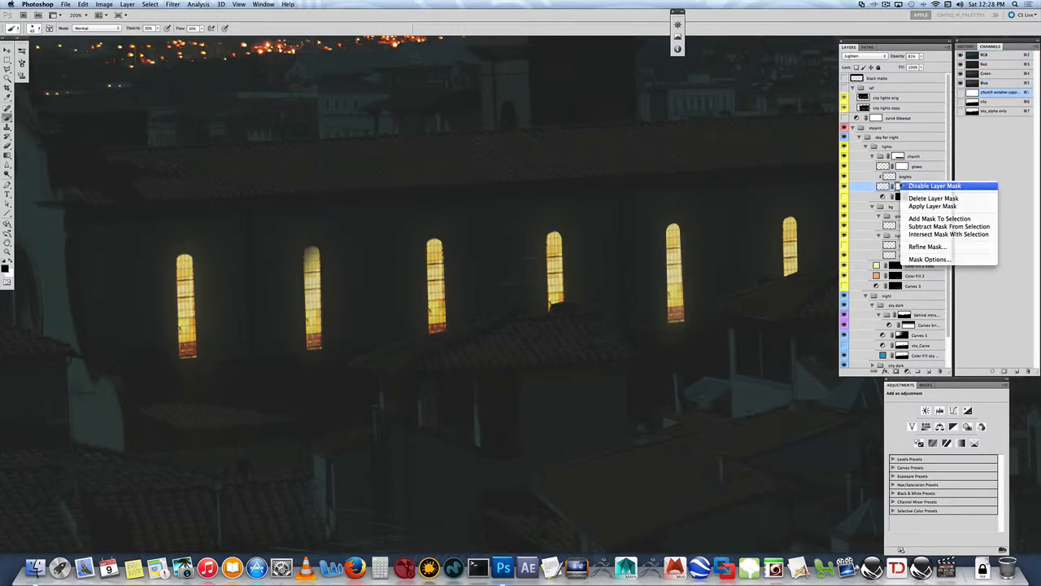
click(911, 186)
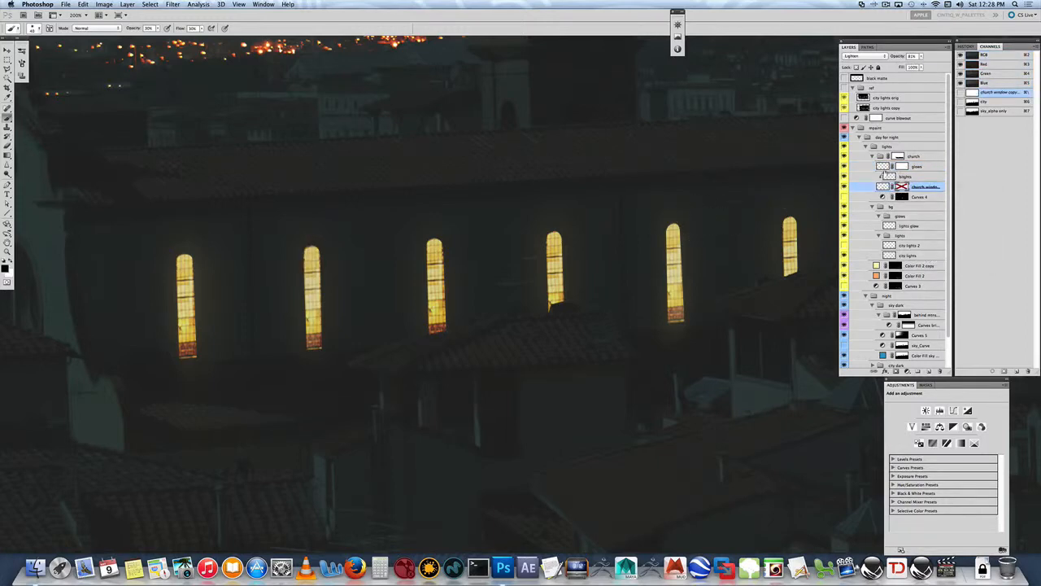
- Create a new layer above the glows layer for brushwork around the church windows, and set its blend mode to Screen
click(883, 168)
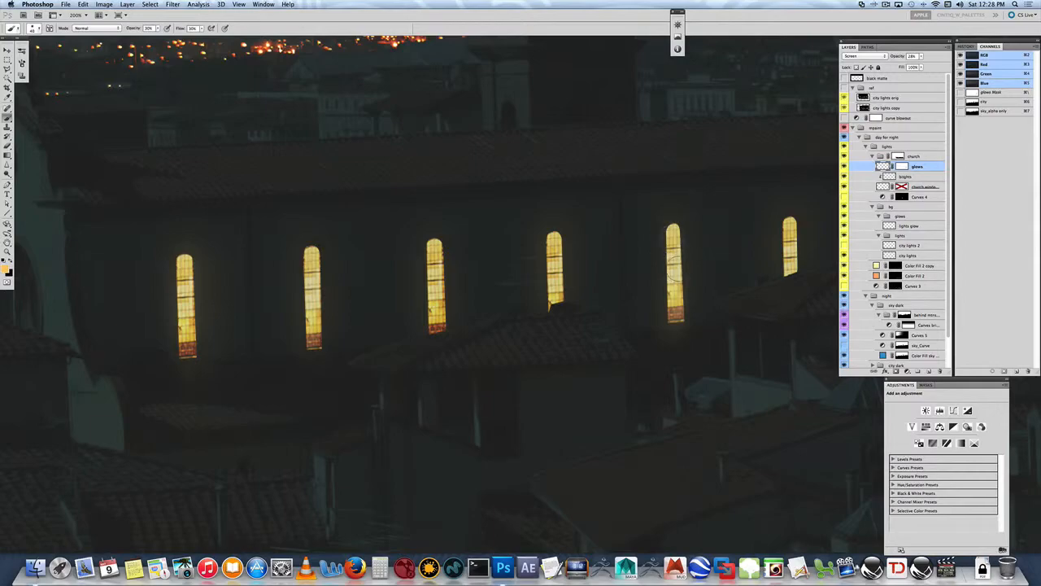
key(z)
drag(559, 242, 559, 246)
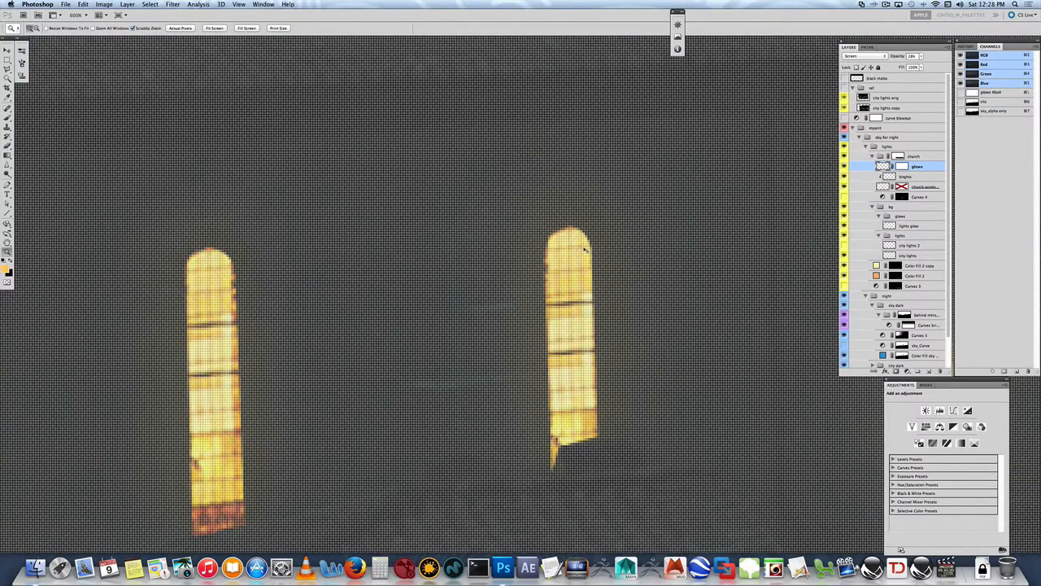
alt+click(586, 249)
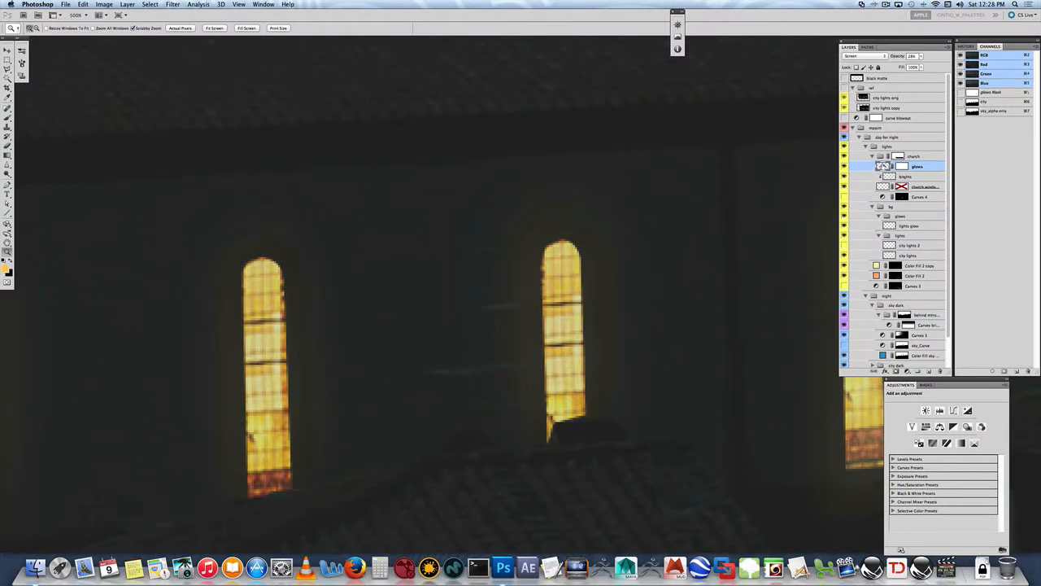
click(930, 371)
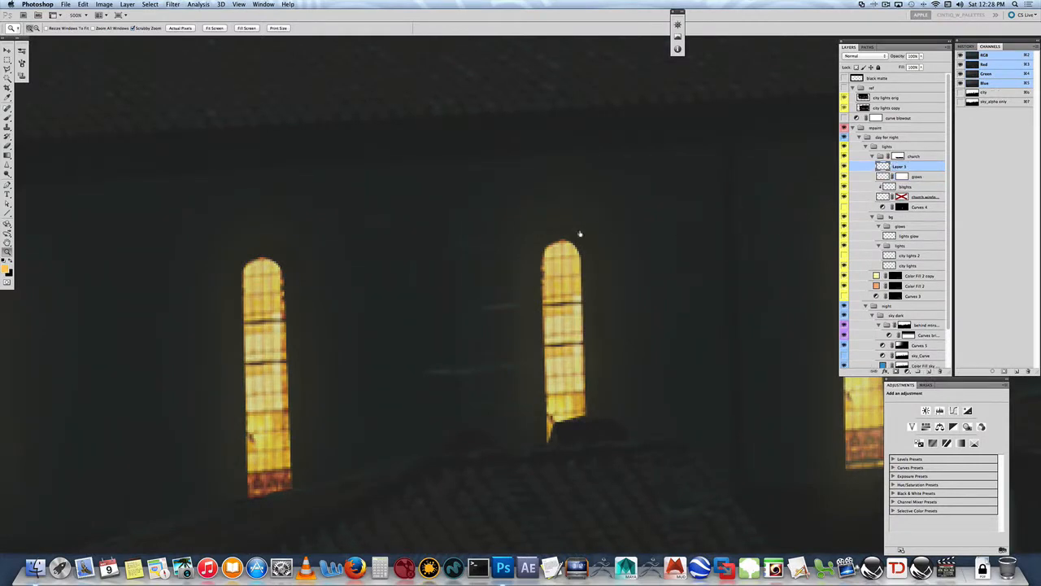
key(b)
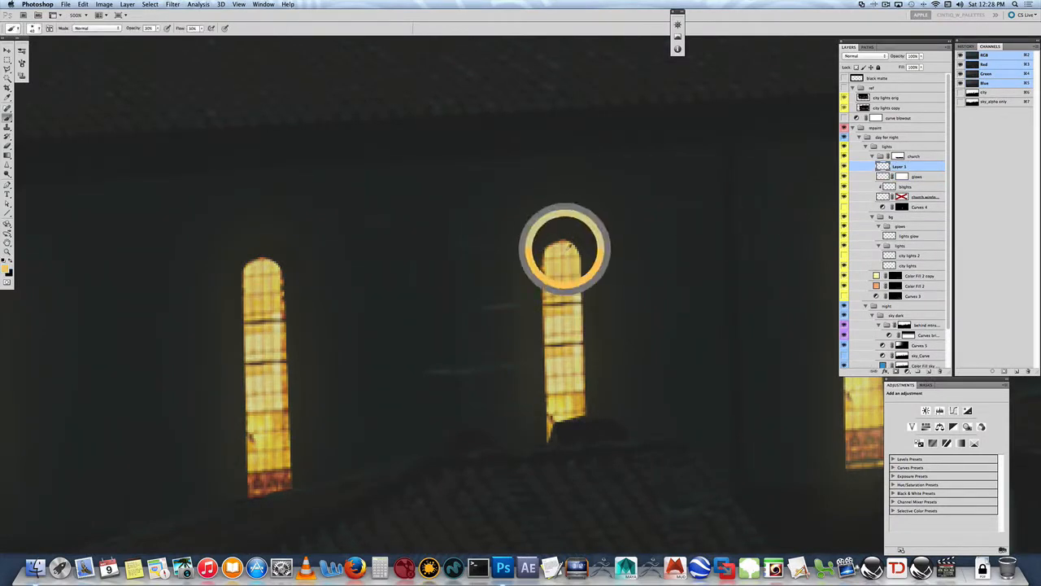
click(863, 55)
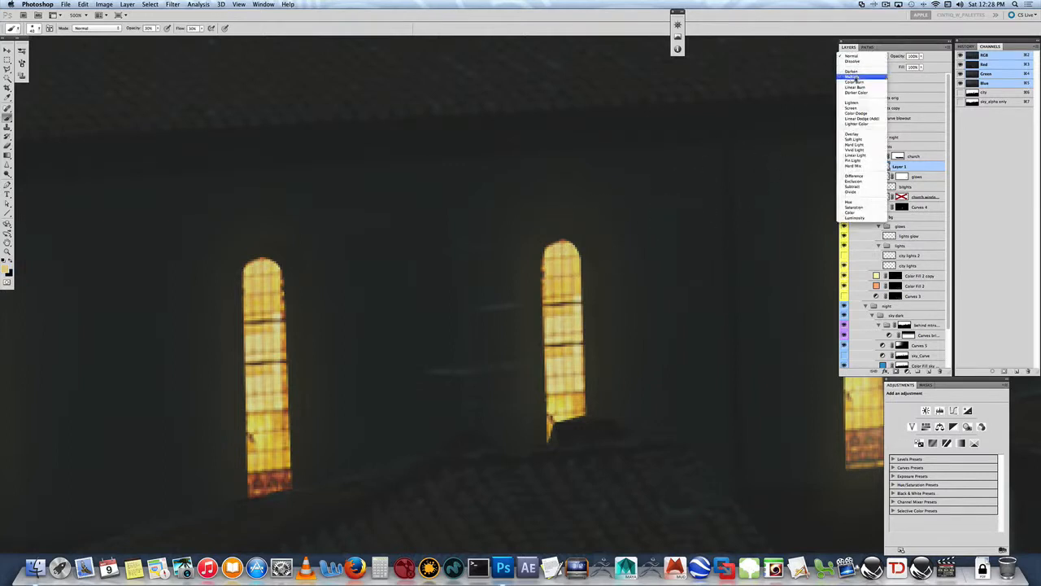
click(850, 107)
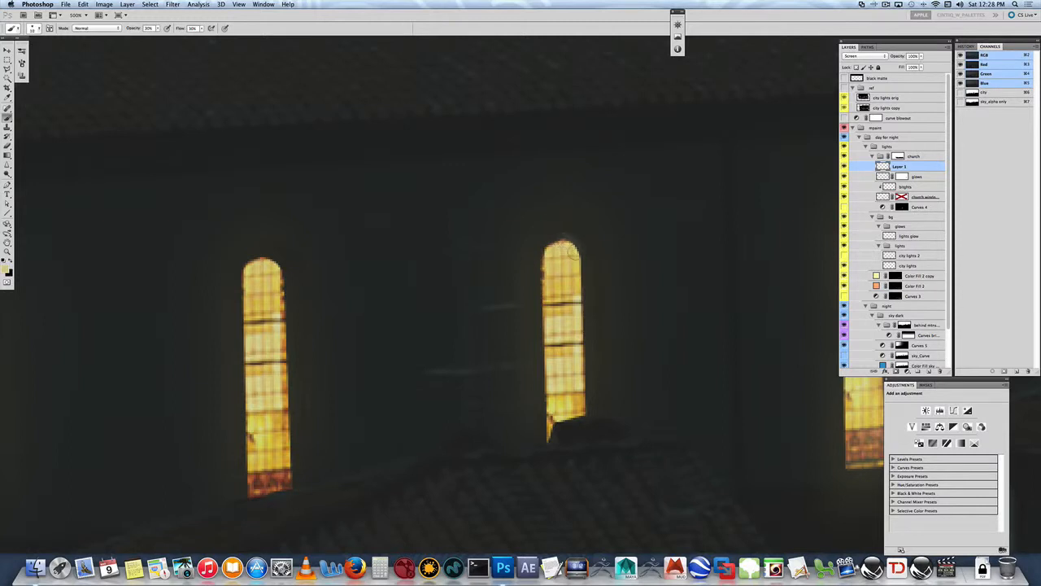
- Paint a soft glow along both edges of the partly roof-covered church window on Layer 1, and lower the layer's opacity to 40%
drag(551, 256, 543, 309)
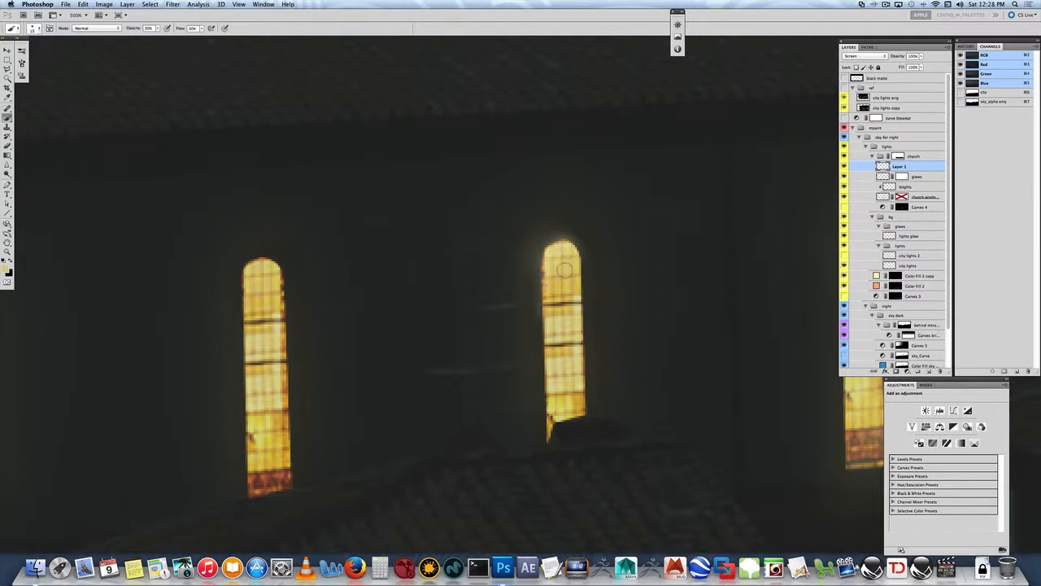
drag(576, 267, 575, 315)
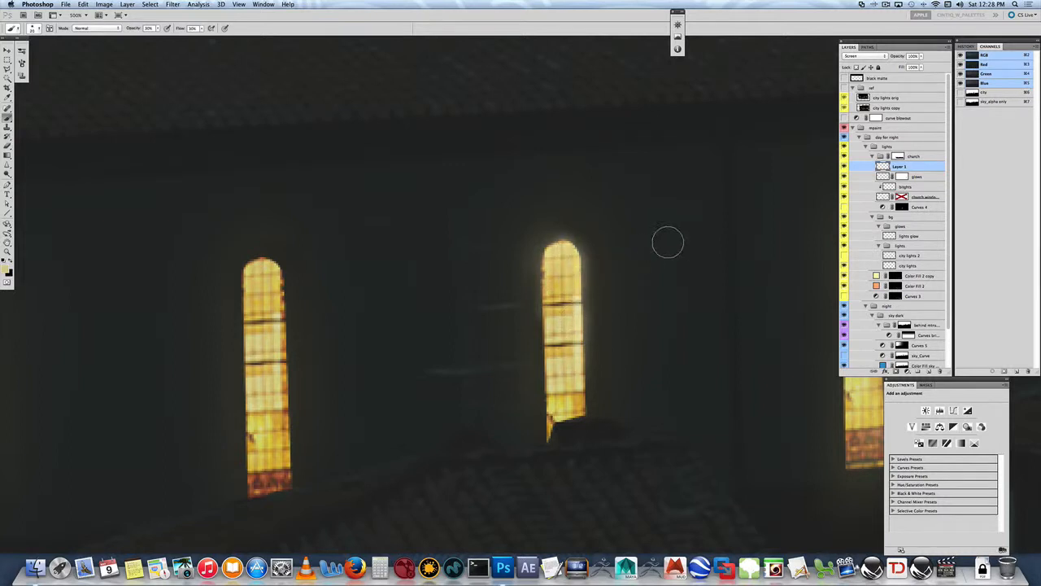
click(922, 56)
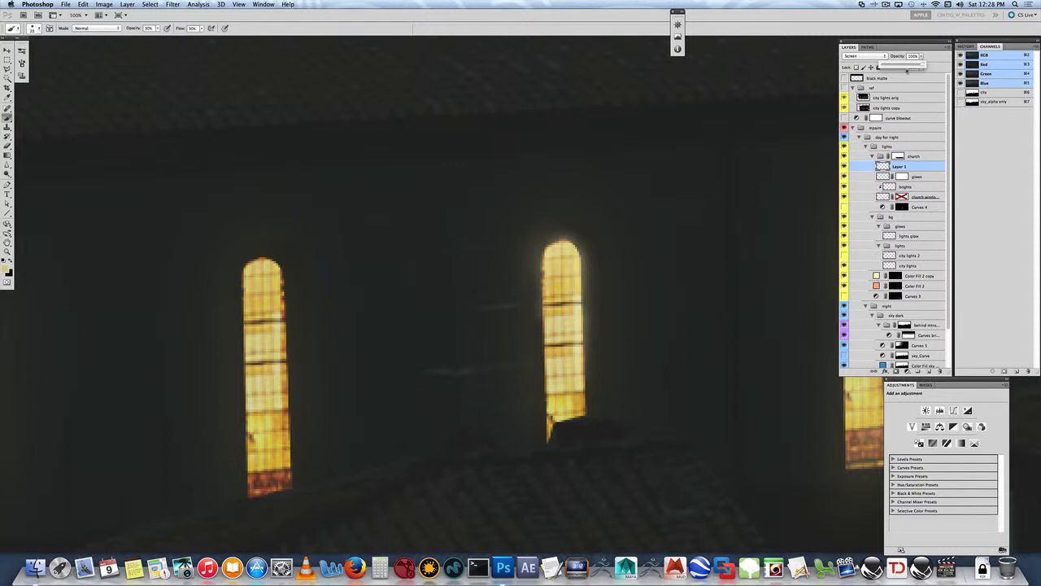
drag(902, 66, 899, 66)
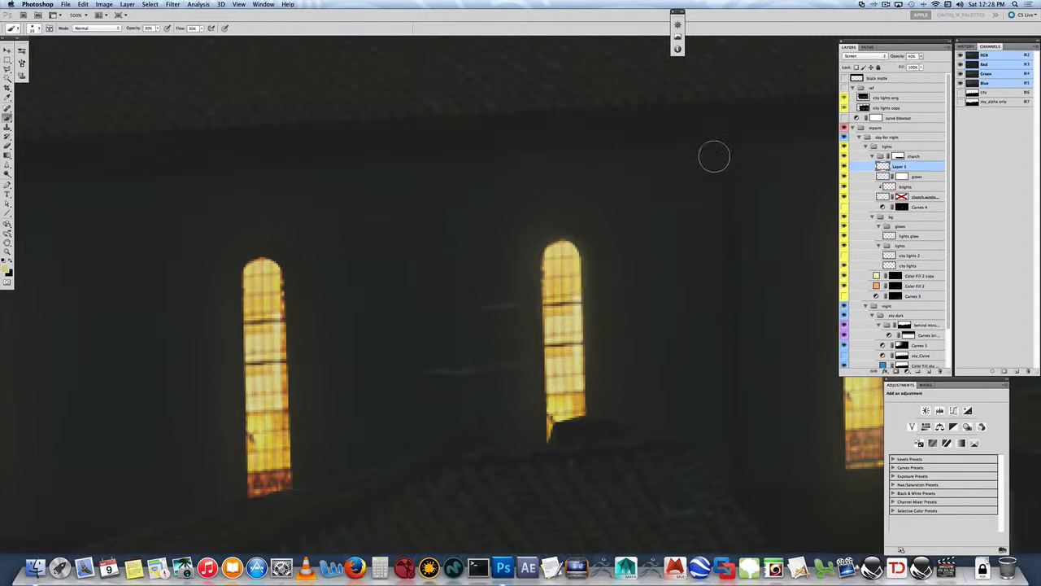
- Compare the row of church windows with Layer 1 hidden and shown
key(super+minus)
key(super+minus)
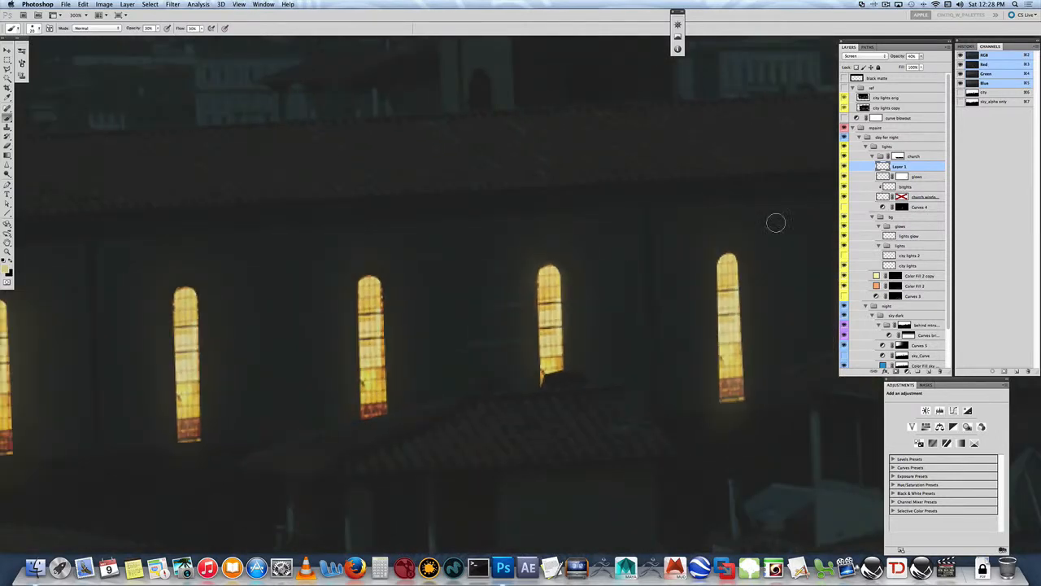
click(843, 167)
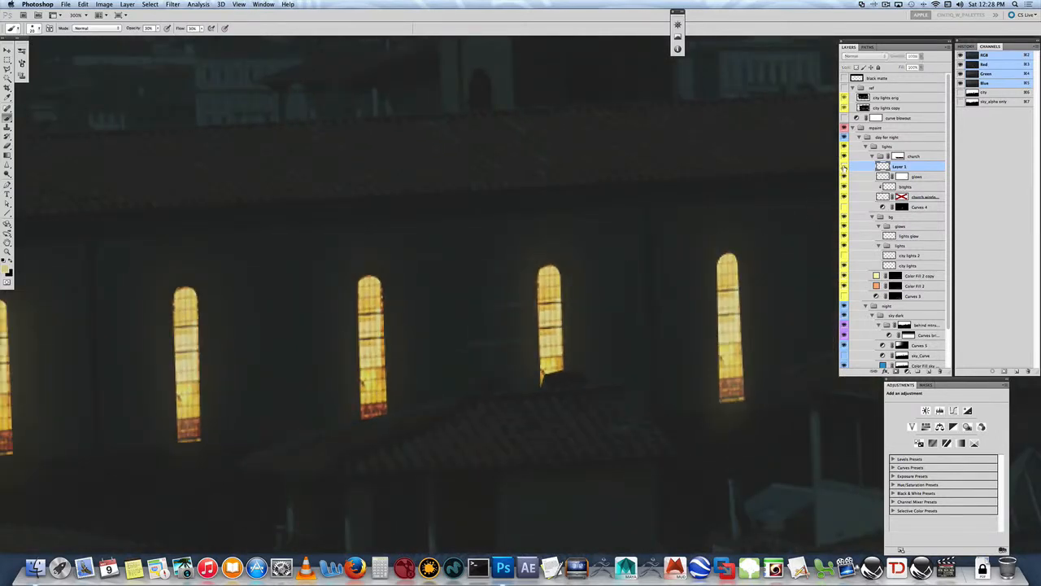
click(844, 166)
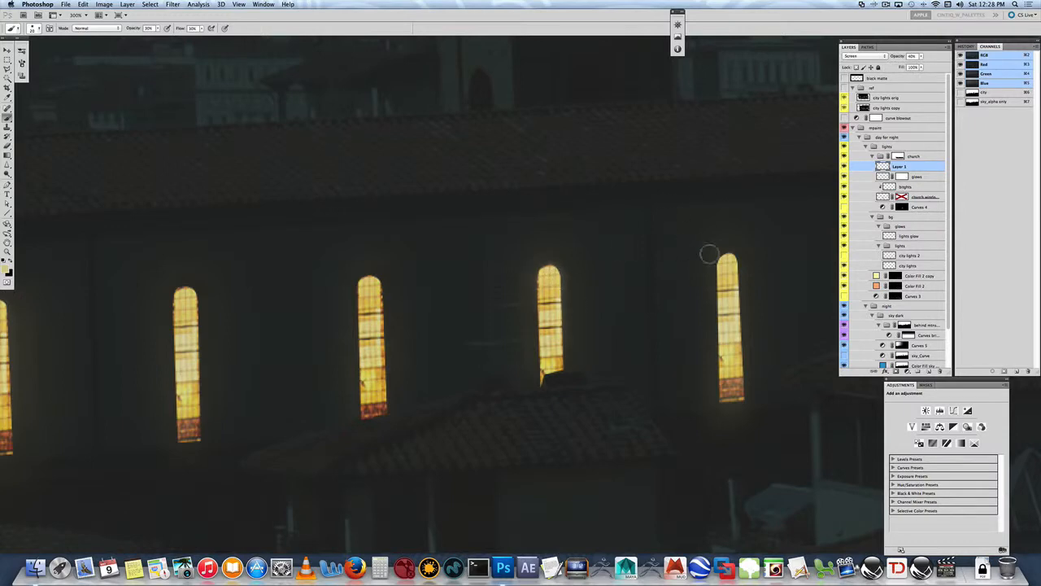
- Compare the whole painting with the lights group hidden and shown
key(v)
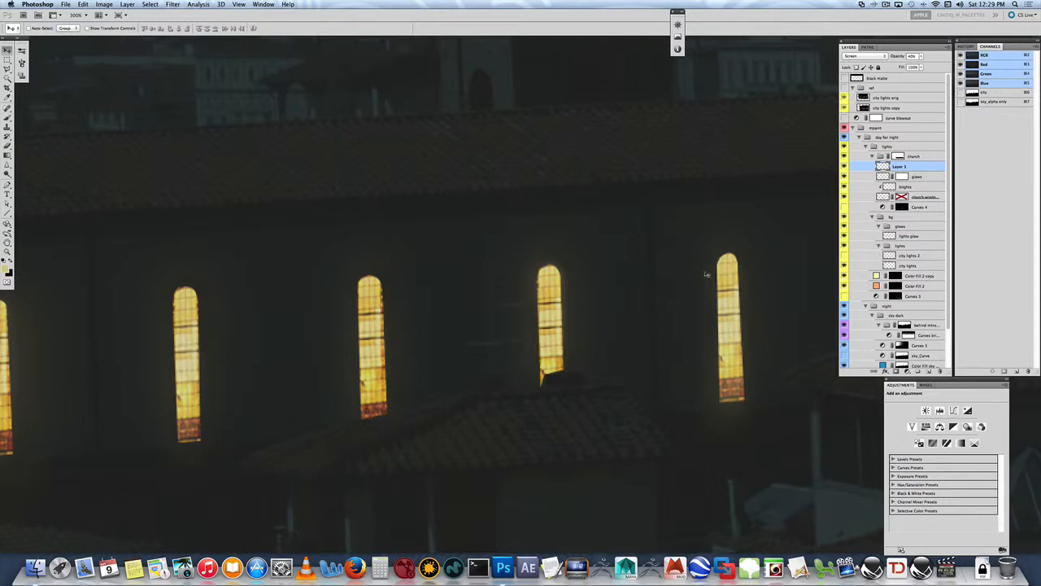
key(super+0)
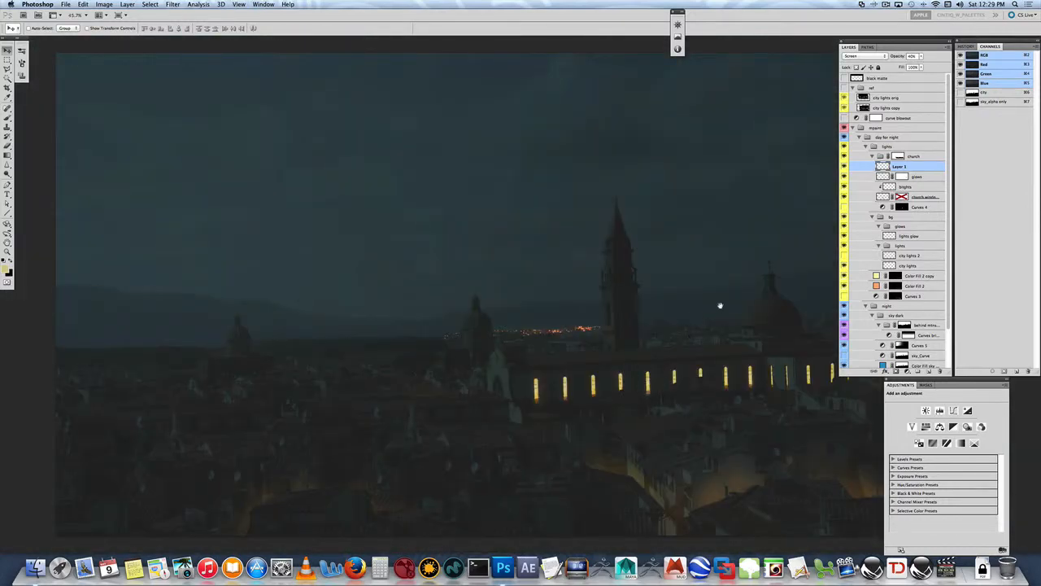
drag(721, 297, 533, 237)
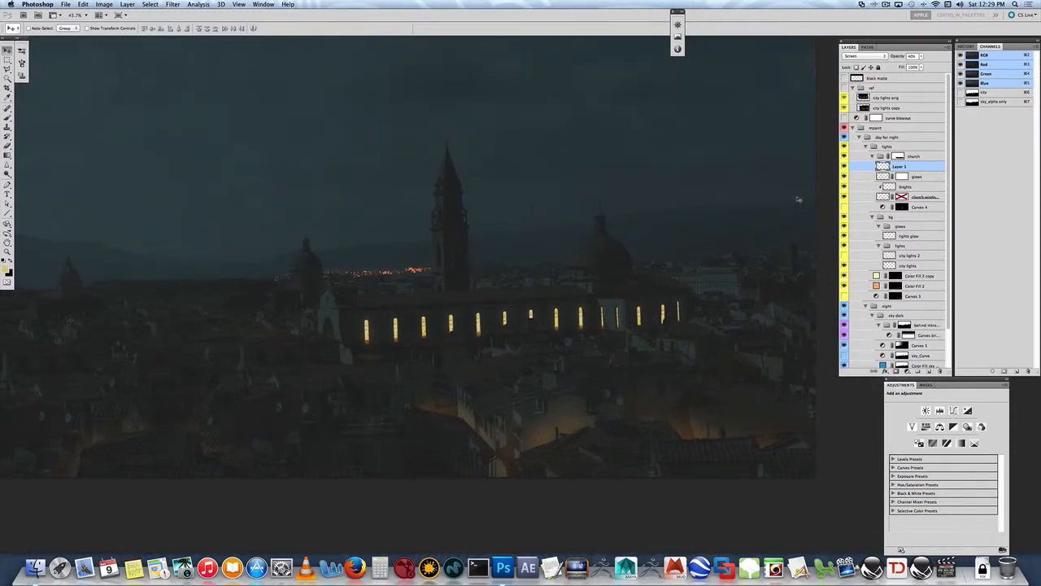
click(899, 149)
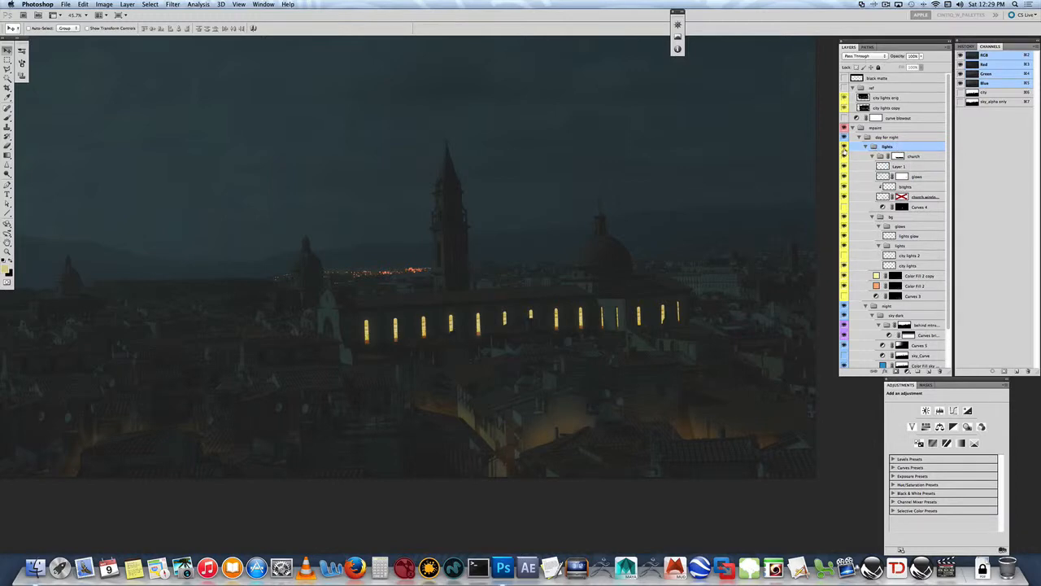
click(843, 148)
click(844, 148)
- Collapse the church group and set its color label to Orange
click(914, 157)
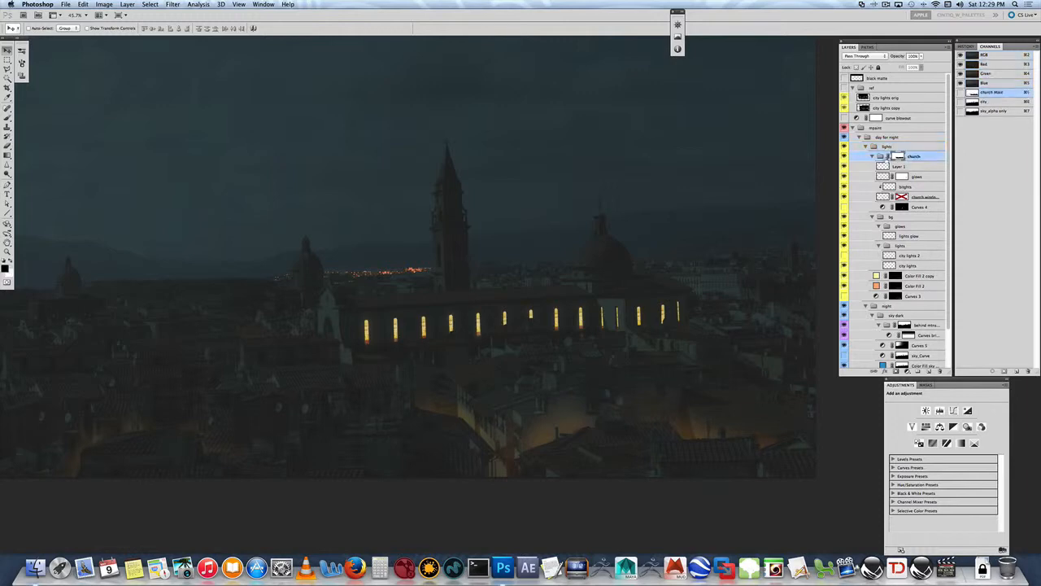
click(872, 157)
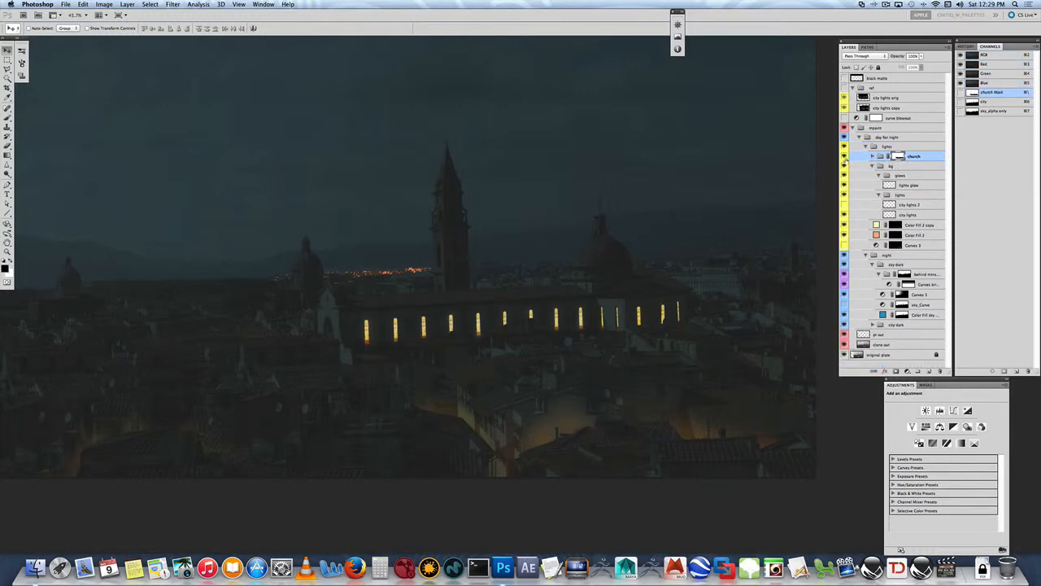
right_click(913, 157)
click(943, 160)
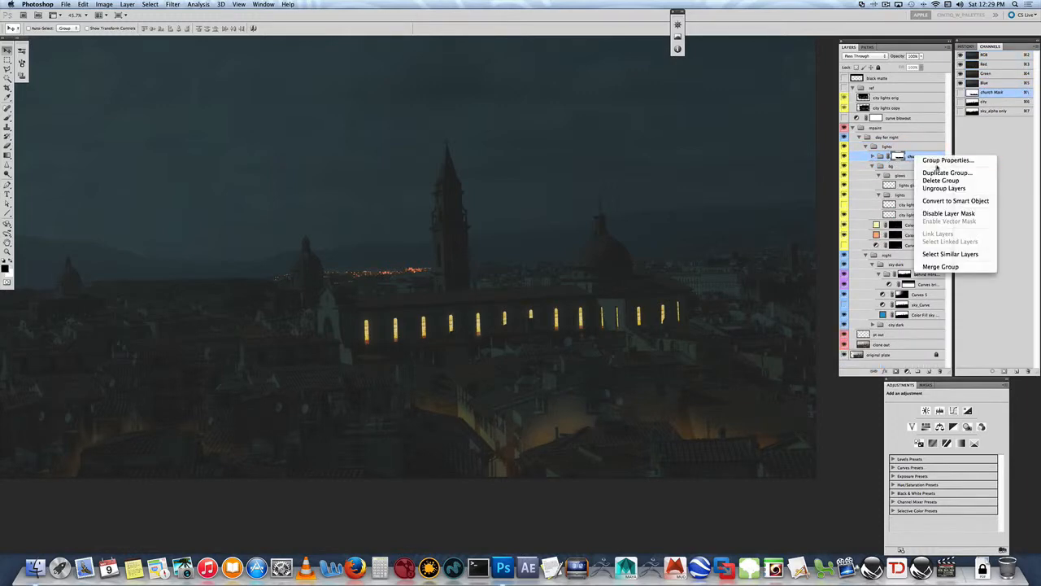
click(534, 207)
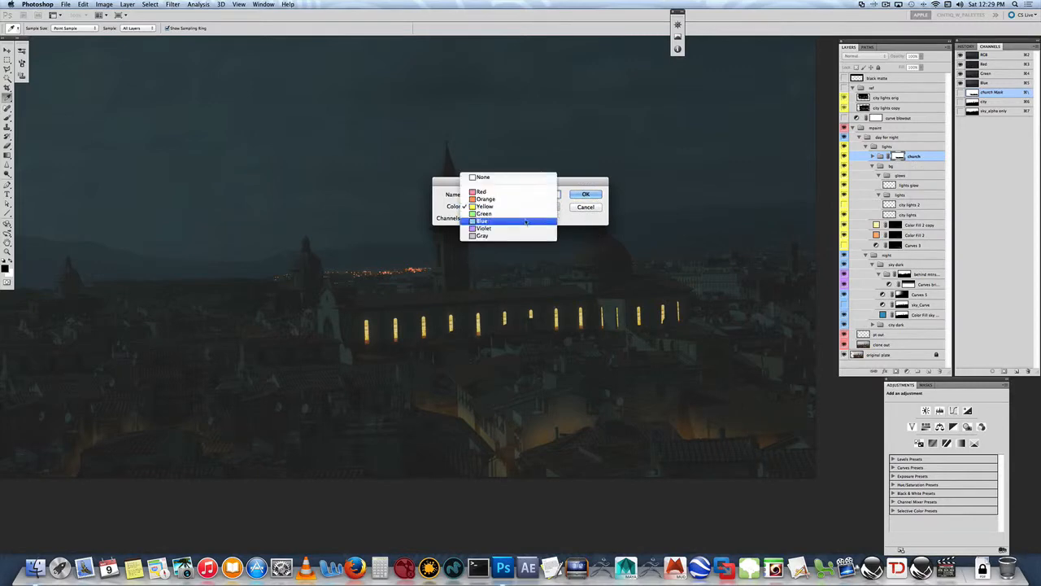
click(525, 198)
click(585, 195)
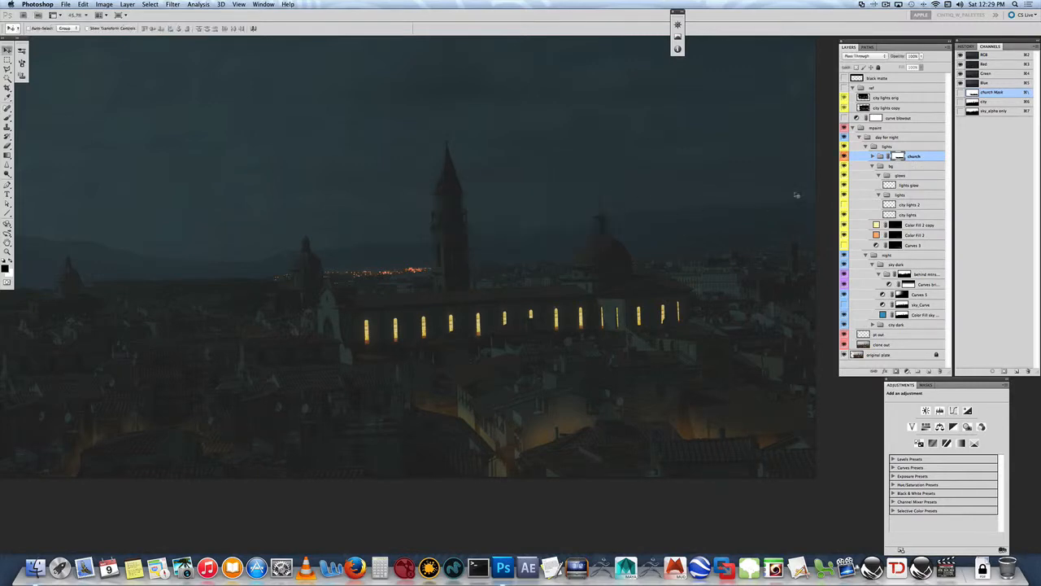
- Set the bg group's color label to Green, and expand the church group again
right_click(893, 166)
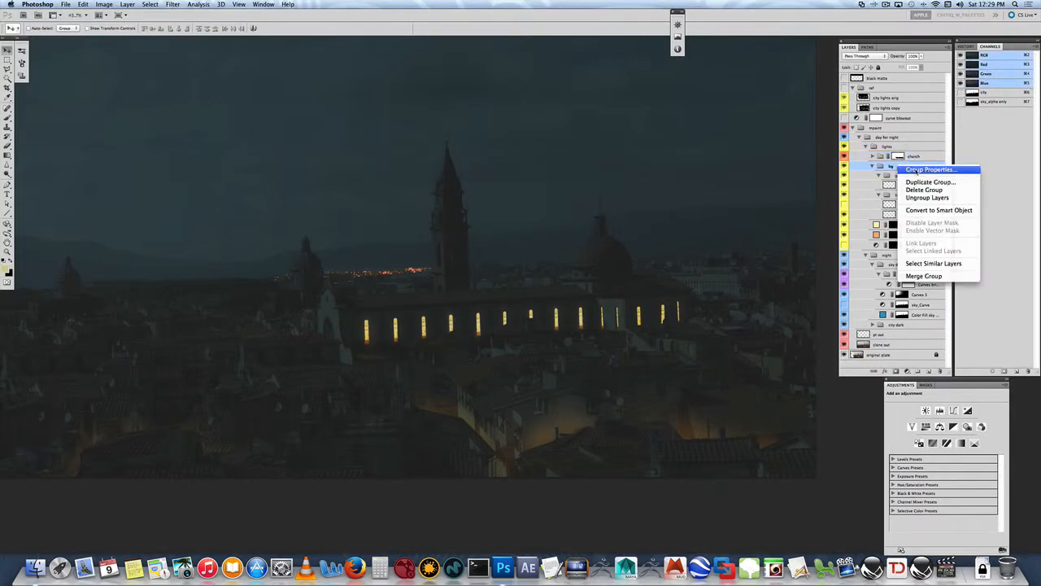
click(927, 171)
click(512, 205)
click(512, 205)
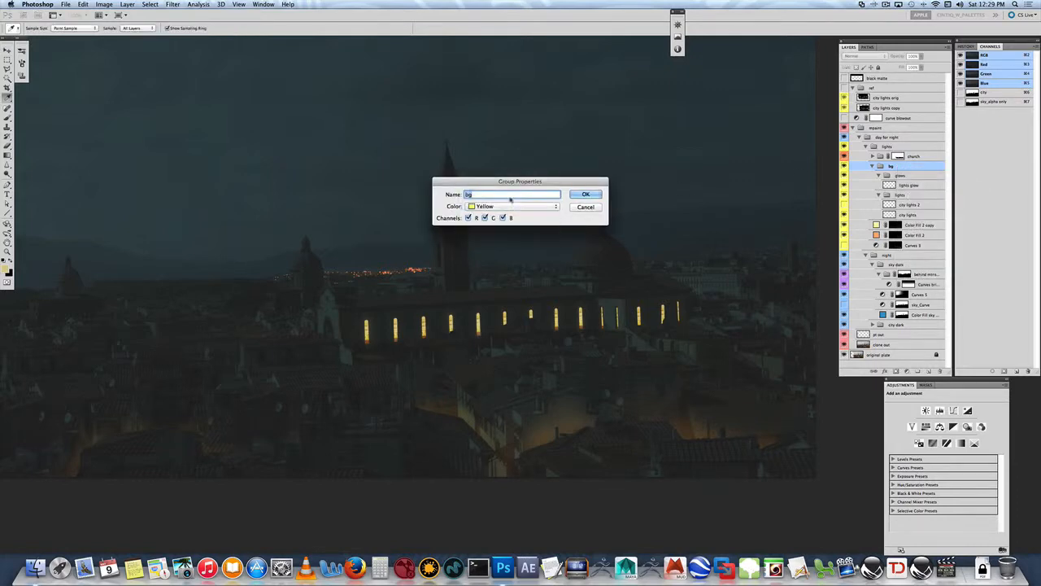
click(511, 205)
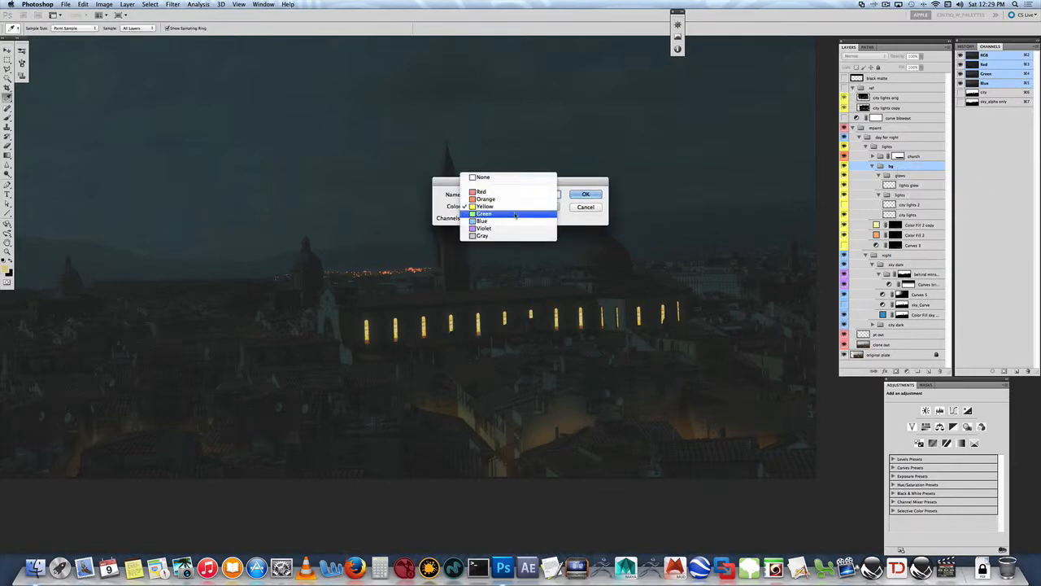
click(515, 214)
click(582, 194)
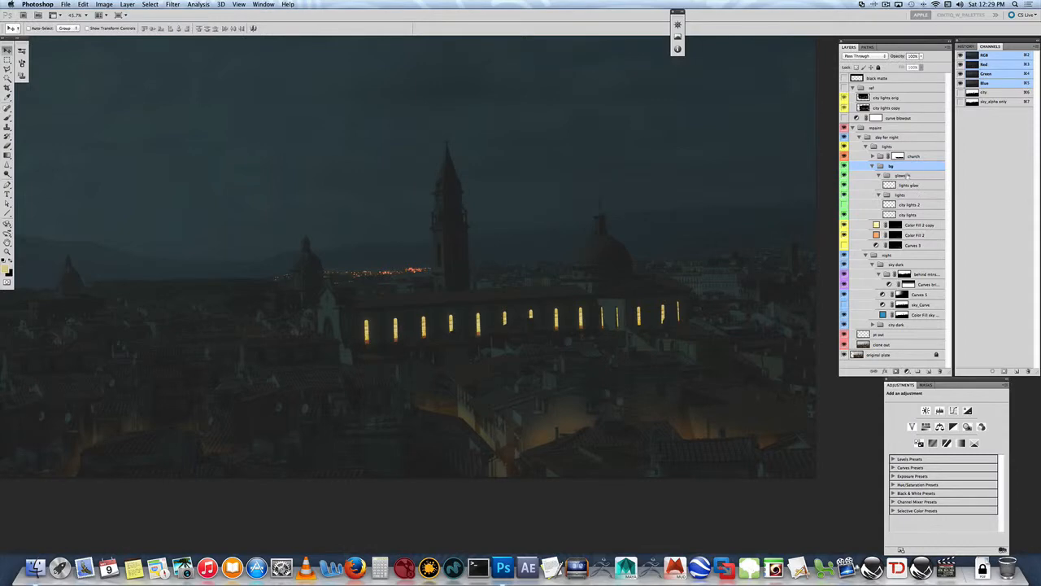
click(876, 167)
click(877, 168)
click(872, 155)
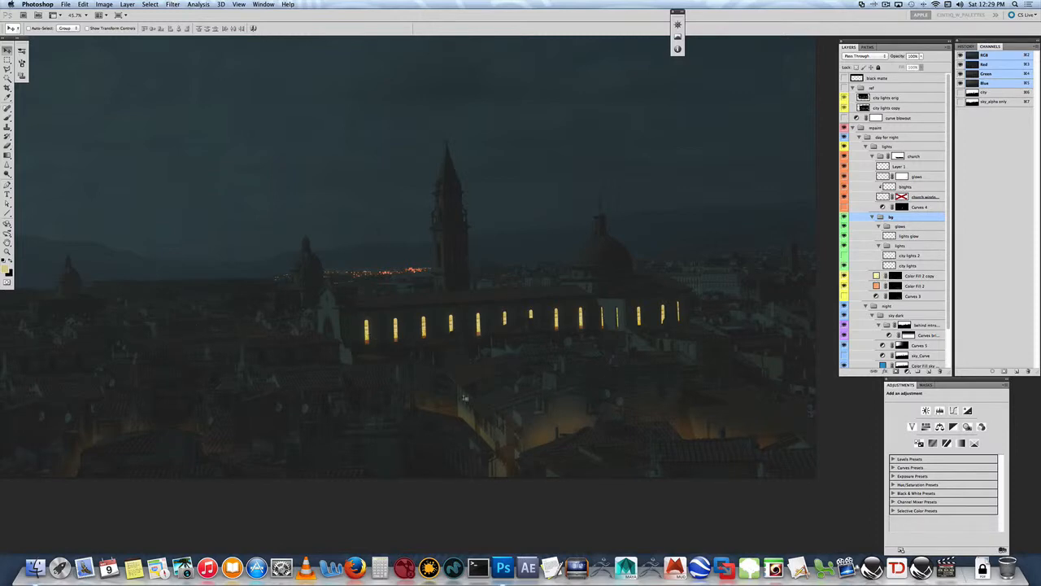
- Examine the dark houses and rooftops in front of and beside the church at 200% zoom
key(z)
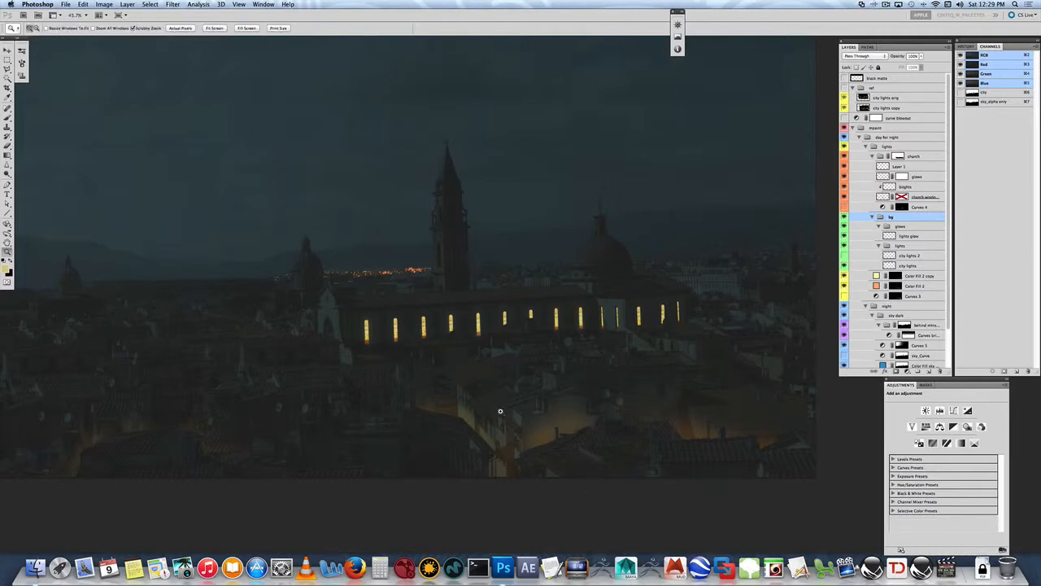
drag(492, 404, 493, 376)
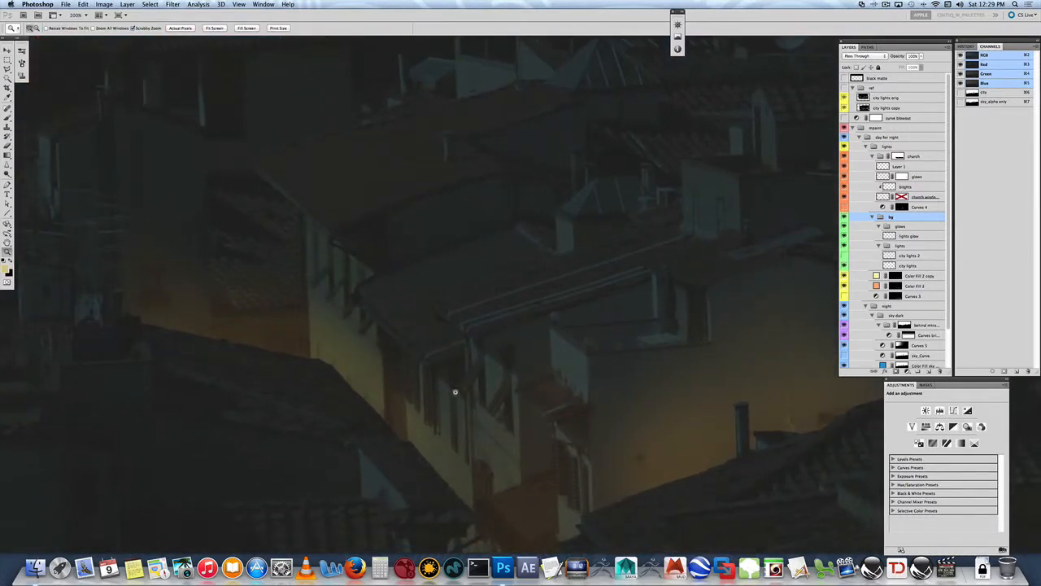
drag(597, 399, 488, 524)
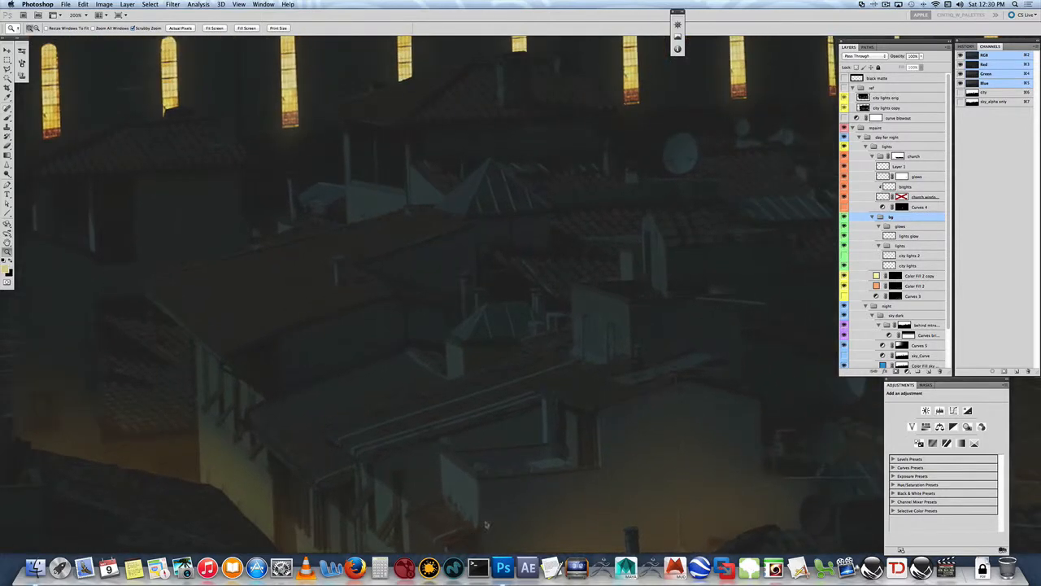
drag(594, 328, 525, 460)
drag(491, 377, 610, 460)
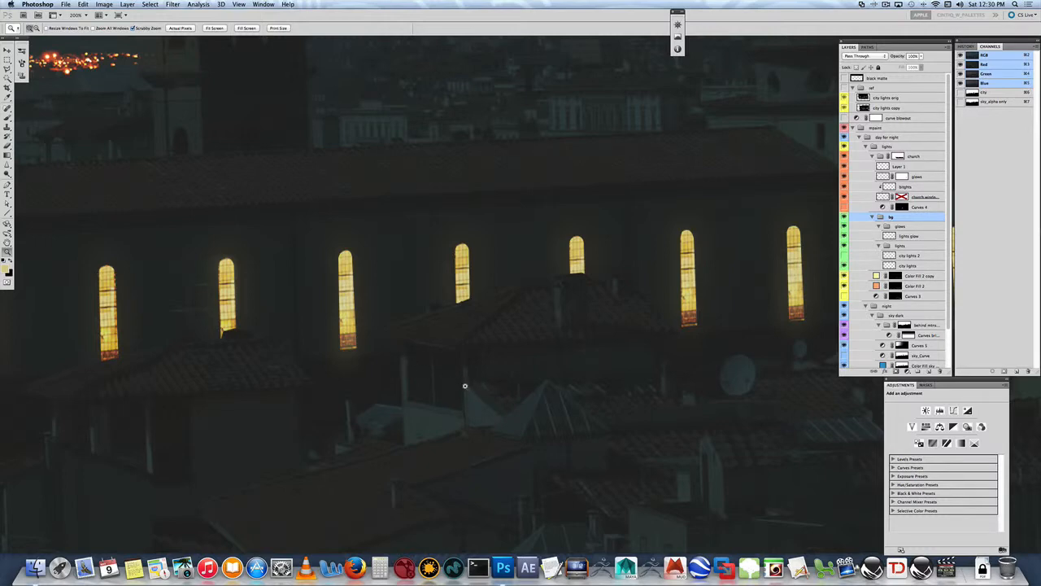
drag(474, 372, 596, 311)
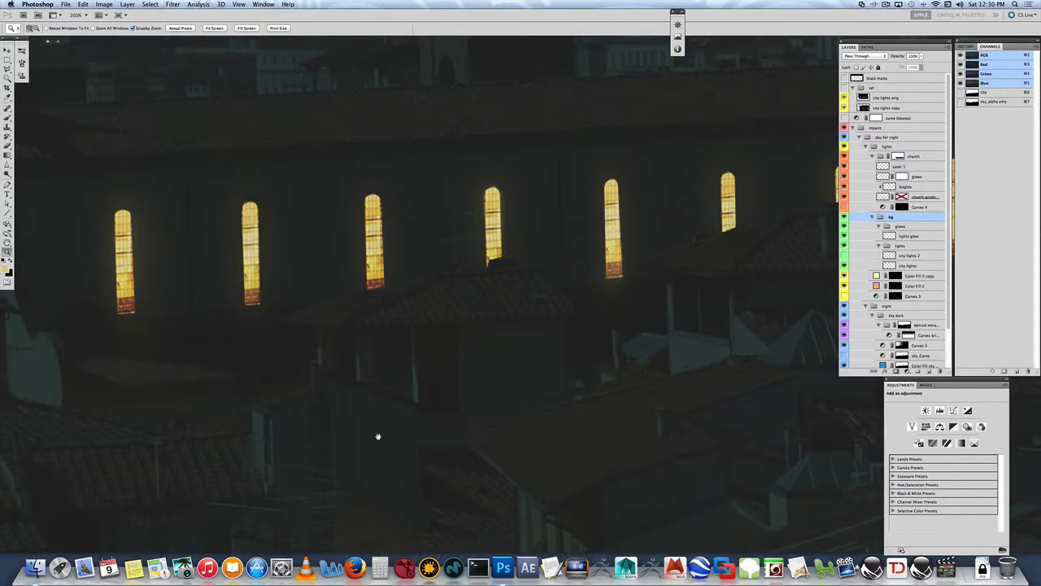
drag(379, 437, 544, 362)
drag(219, 353, 550, 472)
drag(235, 238, 164, 362)
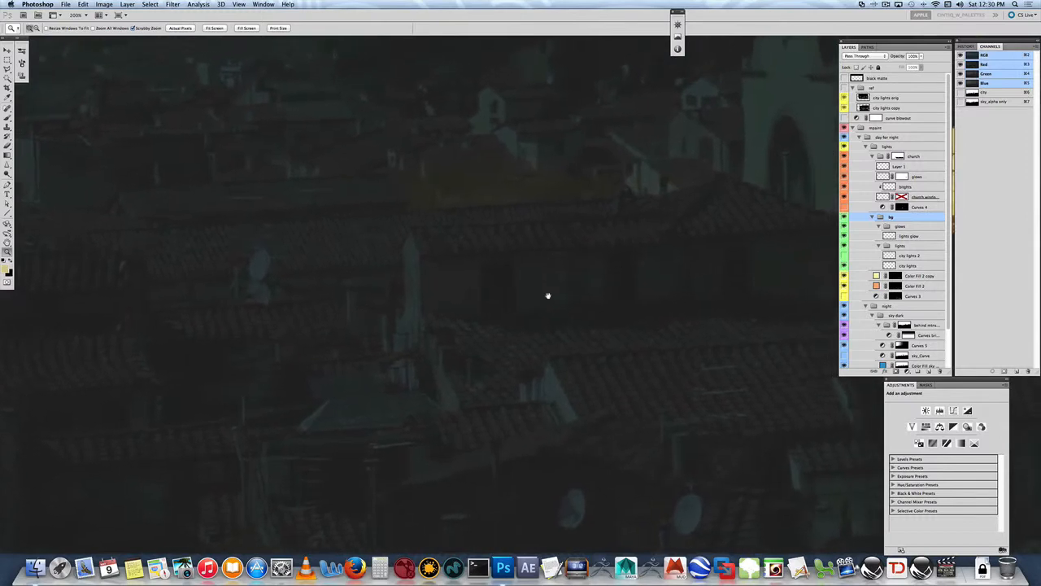
drag(548, 296, 545, 296)
drag(725, 286, 549, 294)
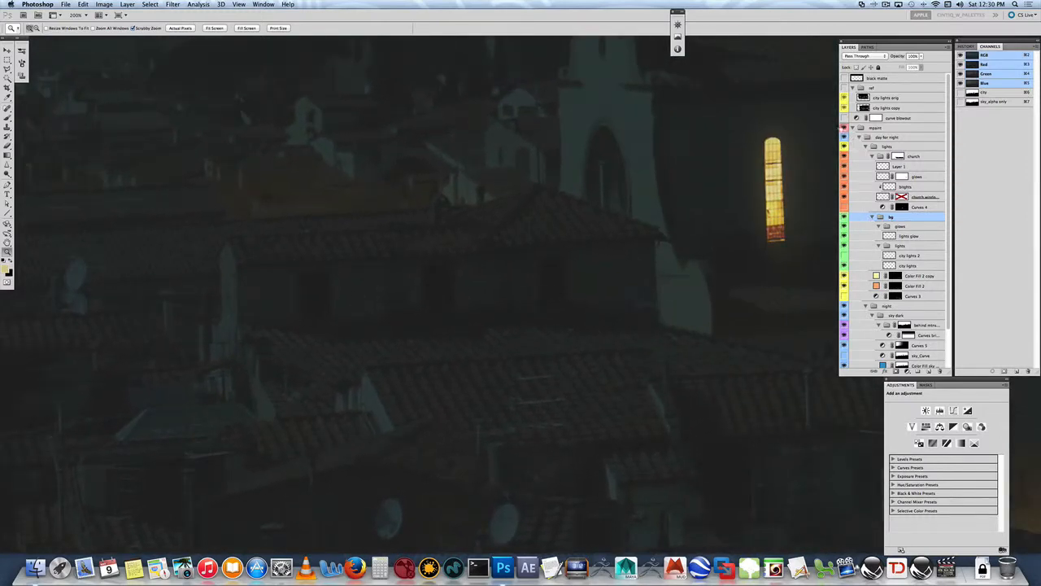
- Check the darkened buildings with the curve blowout adjustment switched on and off, and leave it hidden
click(845, 119)
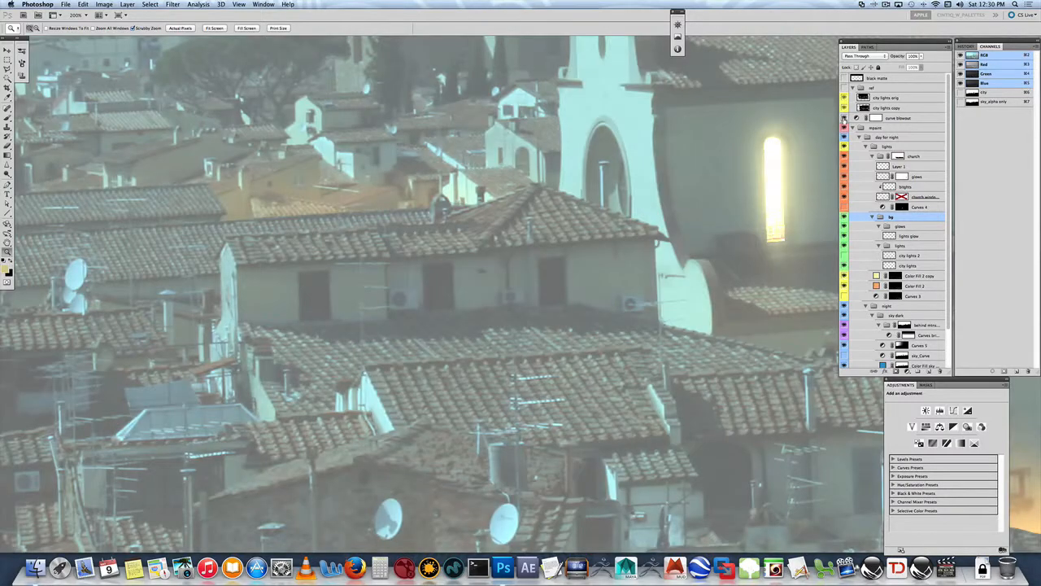
click(901, 119)
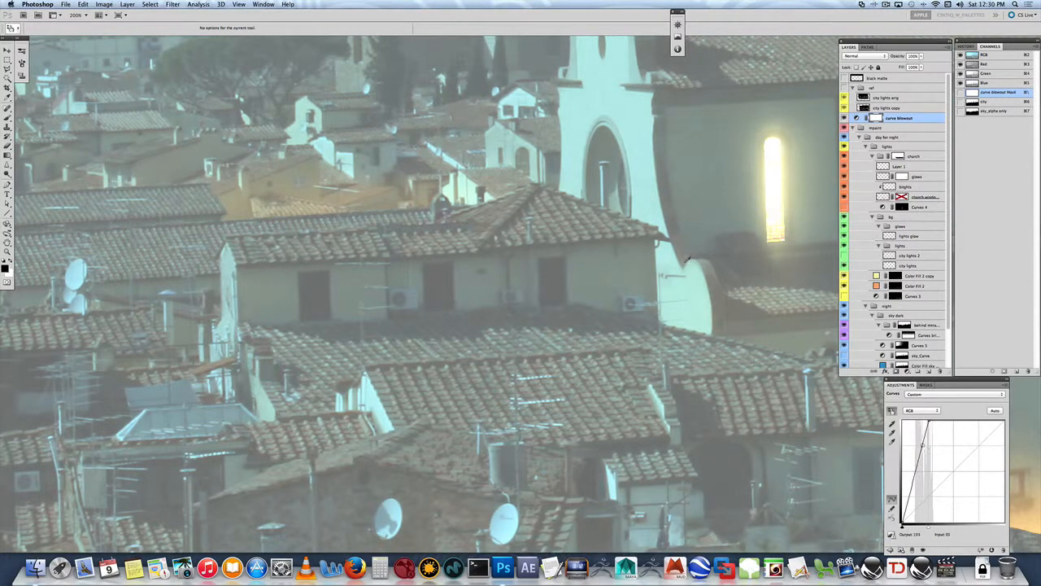
click(844, 119)
click(844, 119)
click(844, 118)
- Collapse and hide the mpaint group, and examine the houses and rooftops across the original daytime plate
click(853, 128)
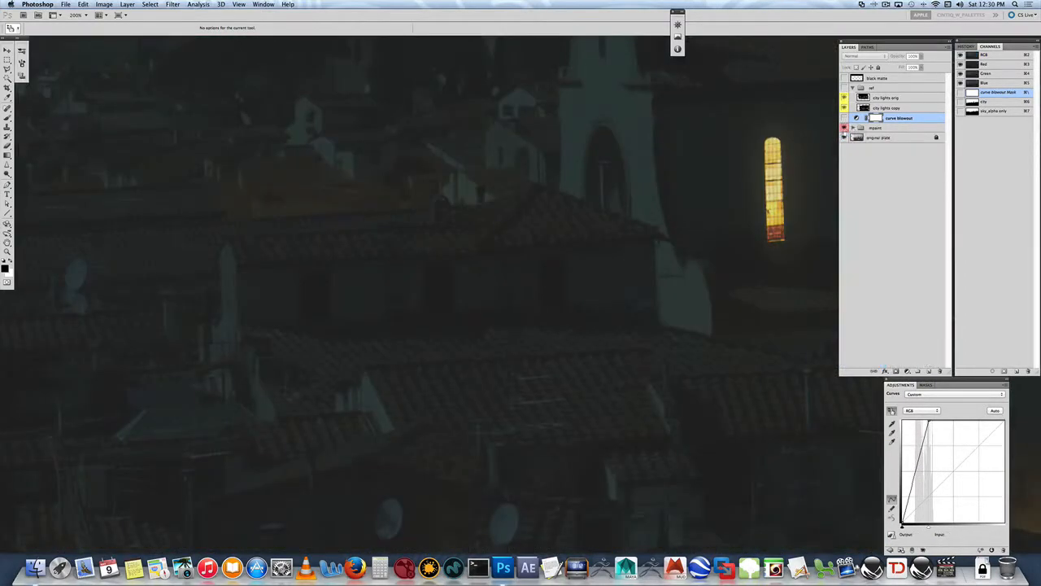
click(844, 128)
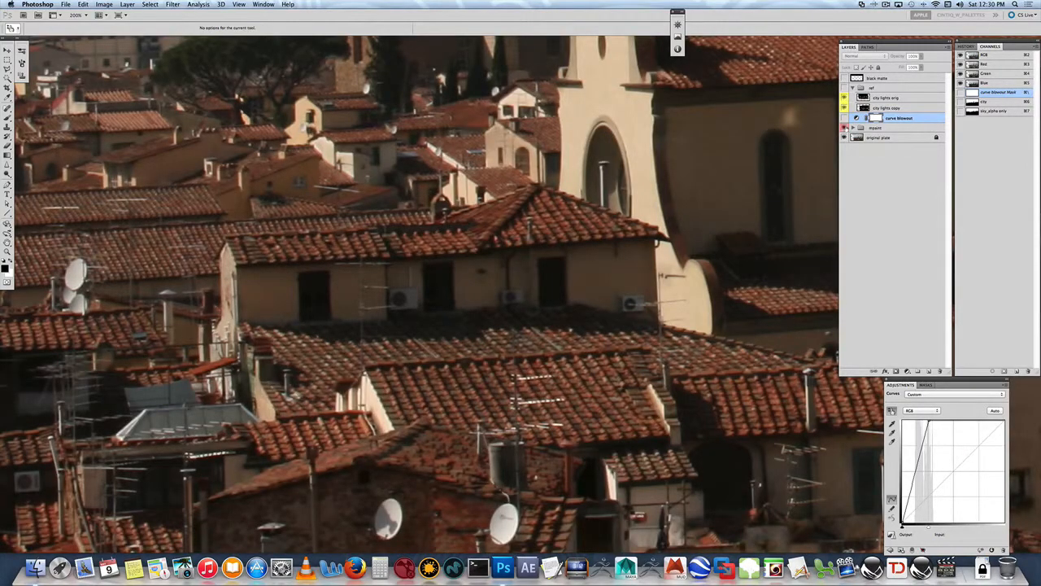
click(844, 128)
click(844, 128)
drag(291, 318, 539, 256)
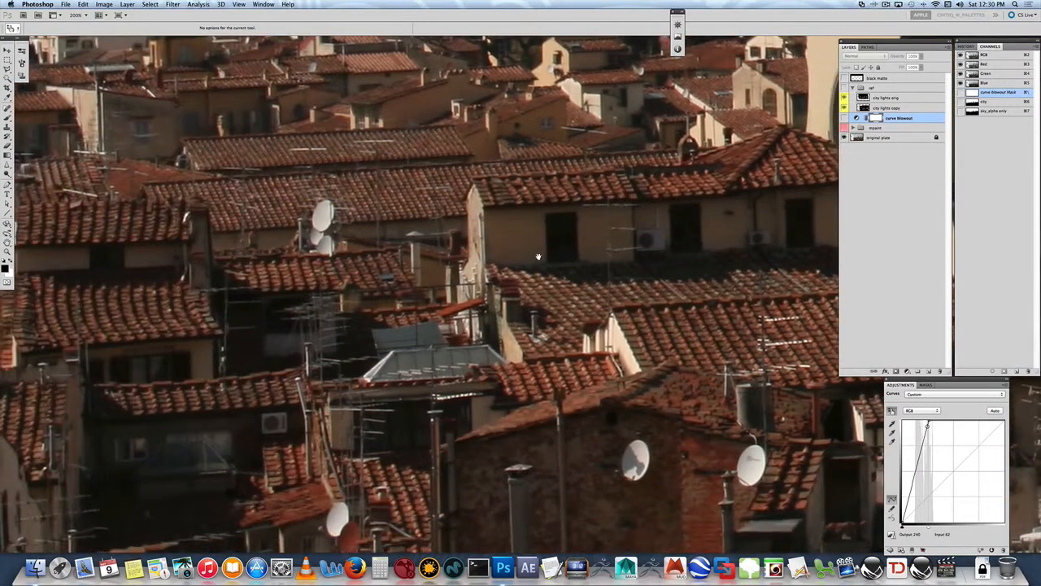
drag(236, 287, 497, 272)
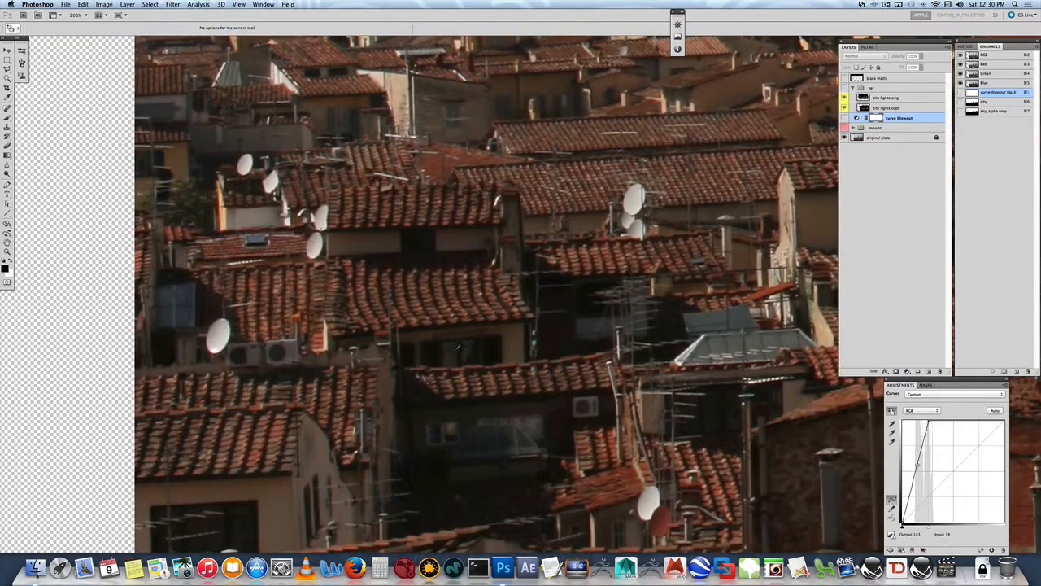
drag(345, 372, 436, 298)
drag(493, 408, 423, 341)
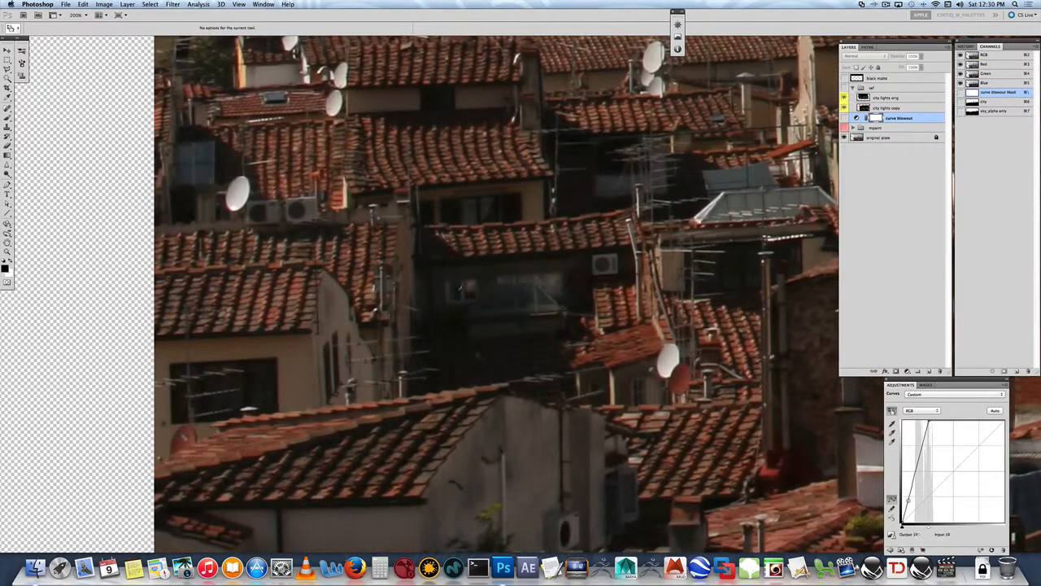
drag(605, 313, 497, 481)
drag(515, 289, 512, 467)
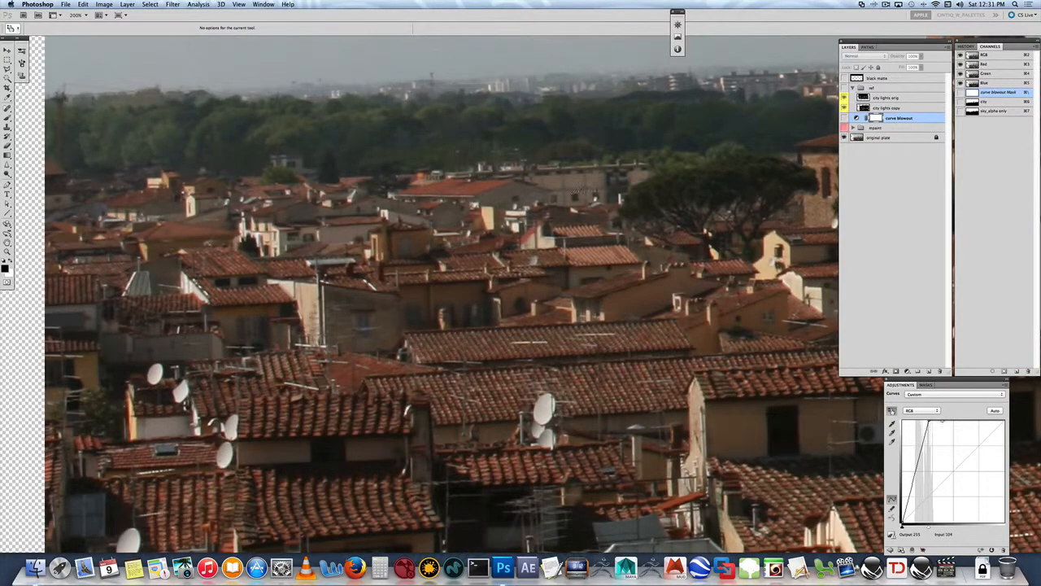
- Look over the remaining daytime rooftops, and make the mpaint group visible and expanded again
drag(790, 322, 666, 341)
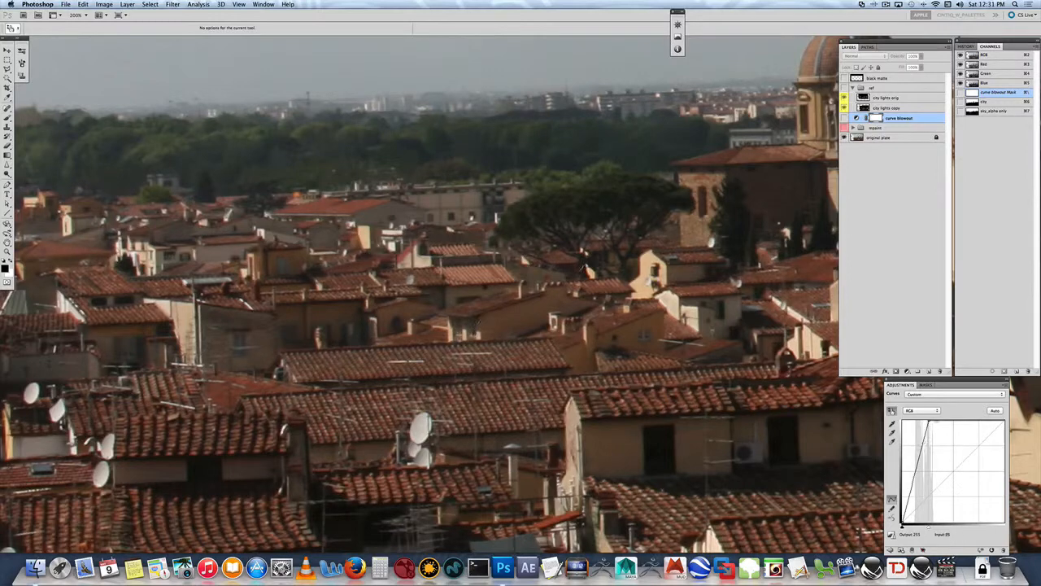
click(845, 129)
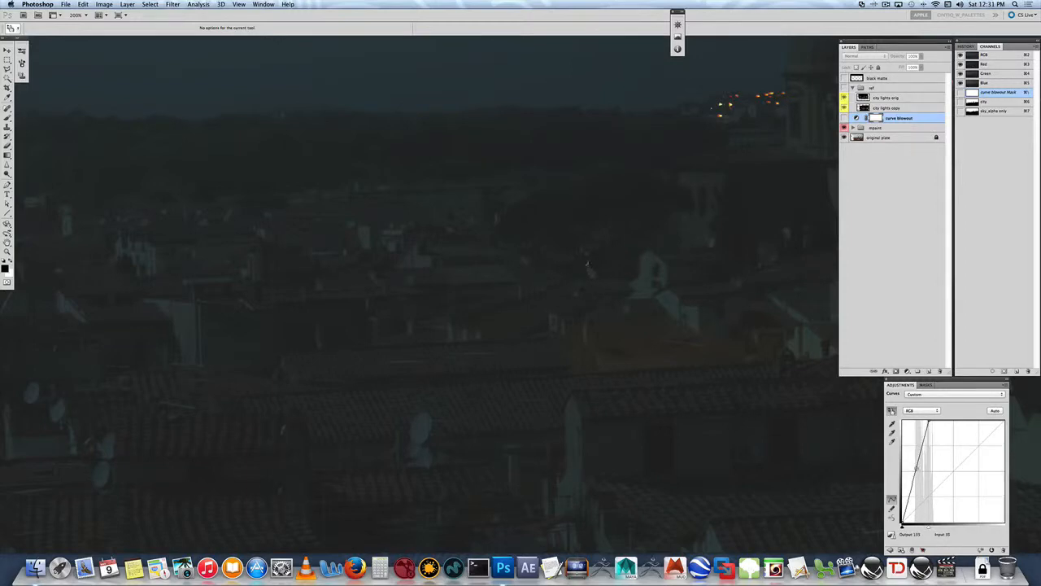
alt+click(853, 128)
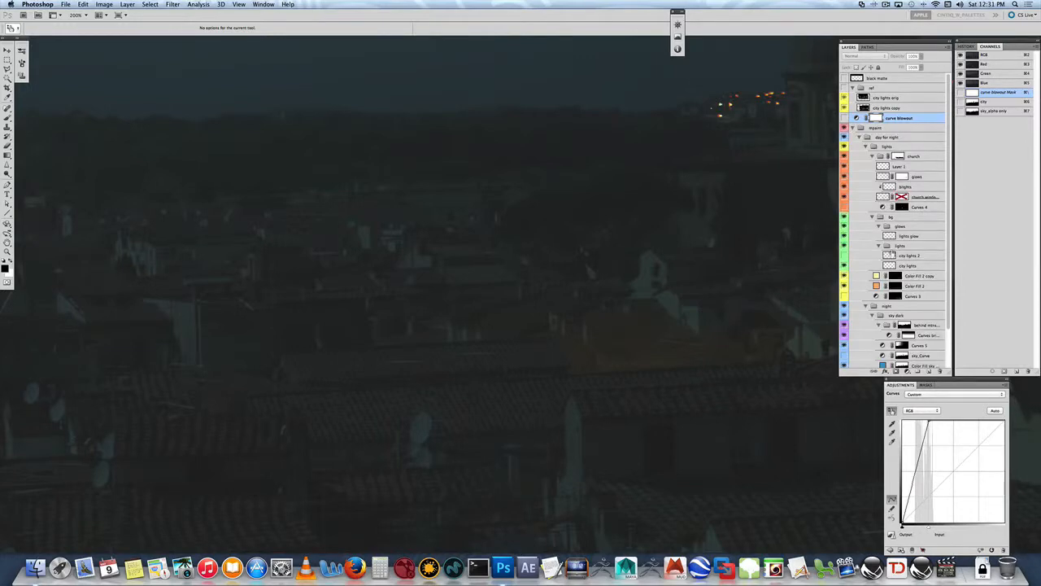
- With the Color Fill 2 mask active, outline the dark tree area behind the rooftops and beside the pale house using the Polygonal Lasso
click(893, 286)
key(z)
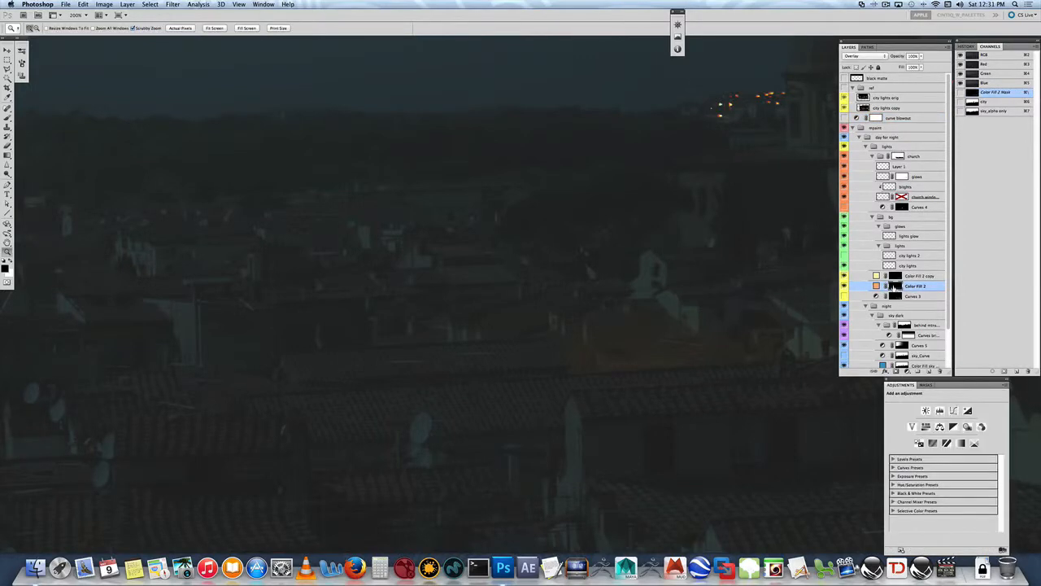
click(589, 266)
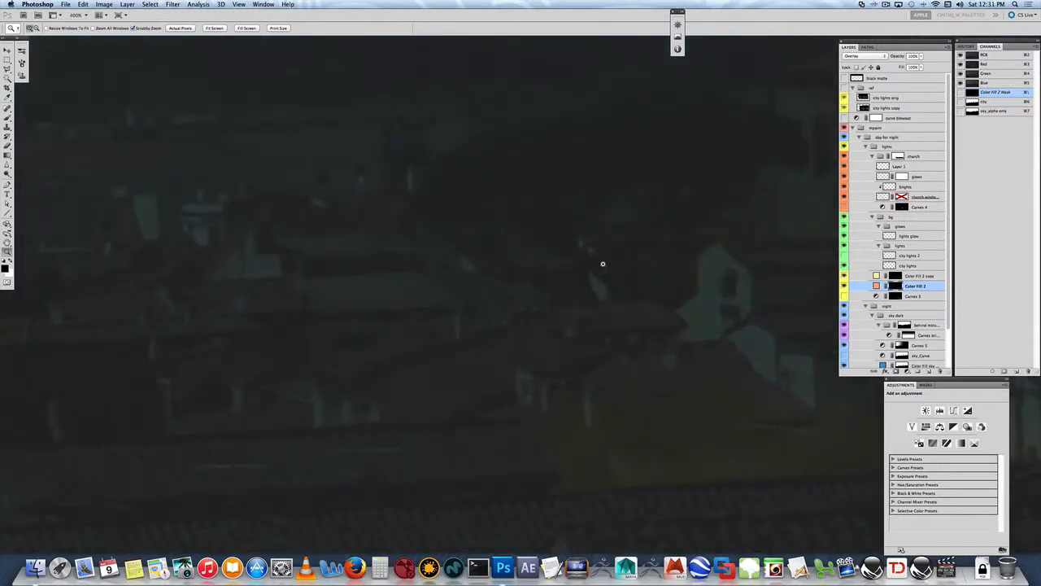
click(603, 263)
drag(632, 274, 464, 298)
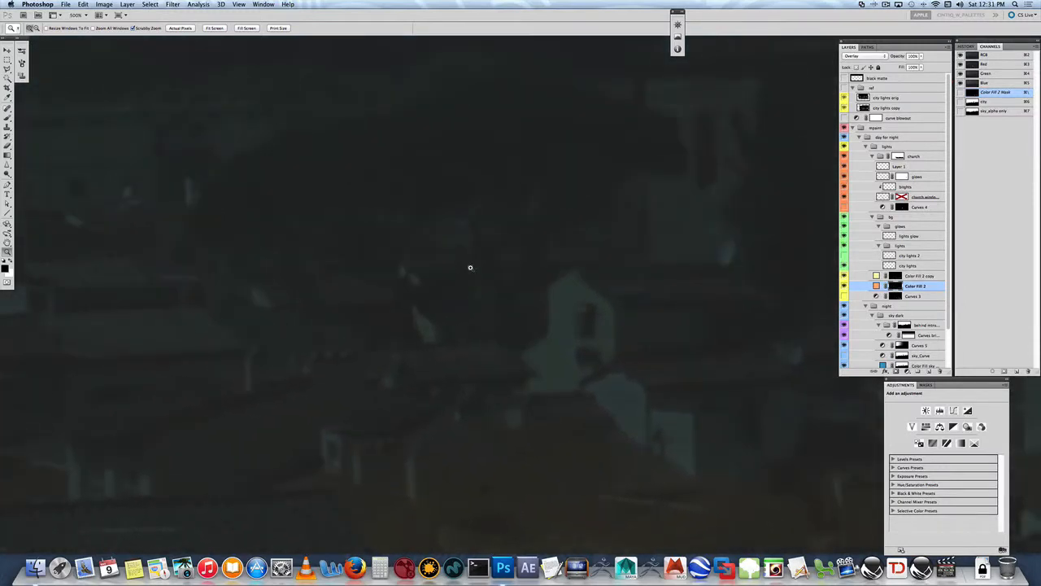
key(l)
click(266, 307)
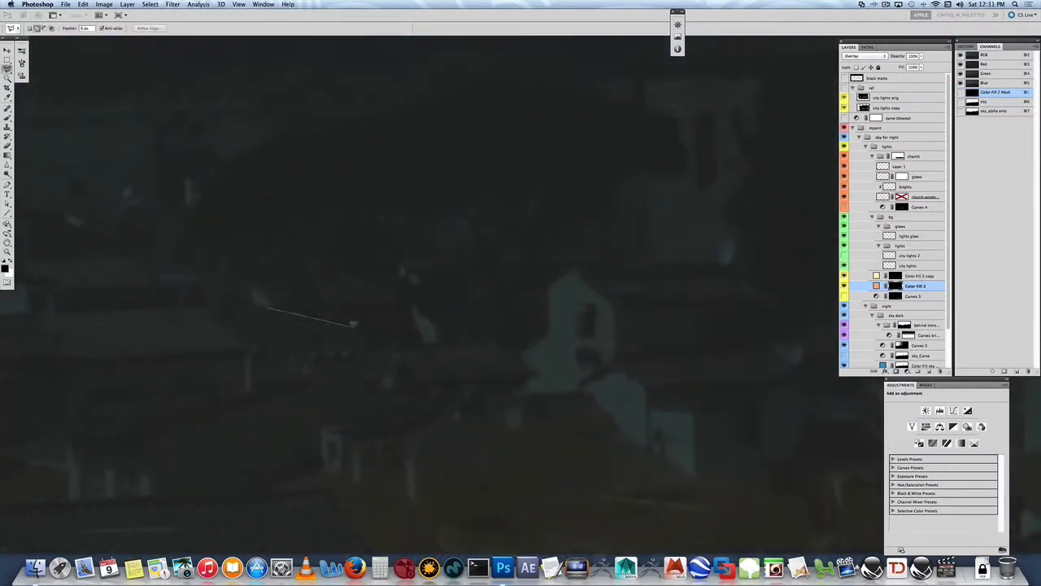
click(365, 325)
click(366, 348)
click(488, 336)
click(518, 352)
click(546, 328)
click(546, 282)
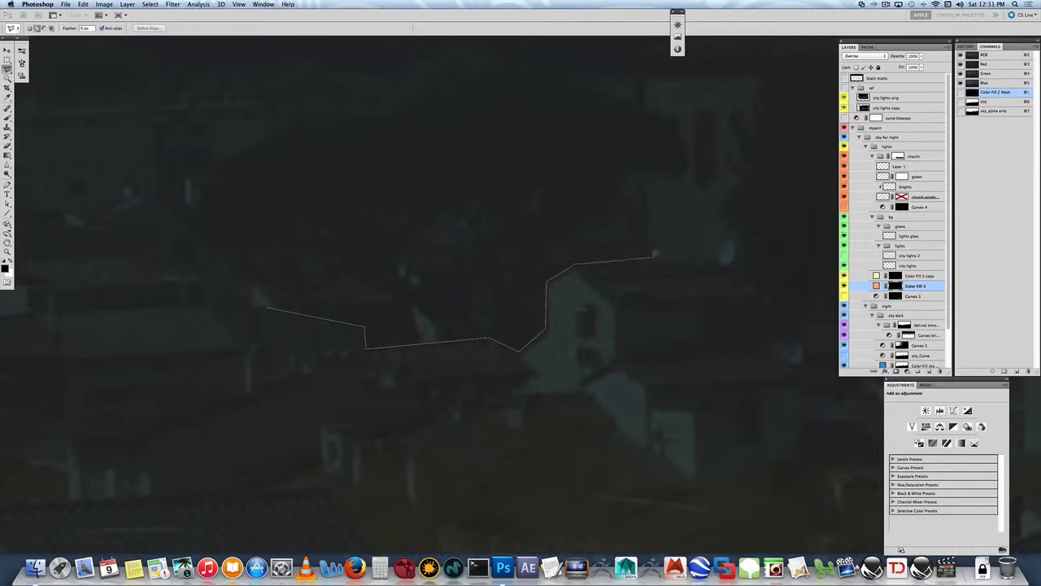
click(716, 256)
click(761, 139)
drag(761, 157, 727, 297)
click(732, 209)
click(575, 77)
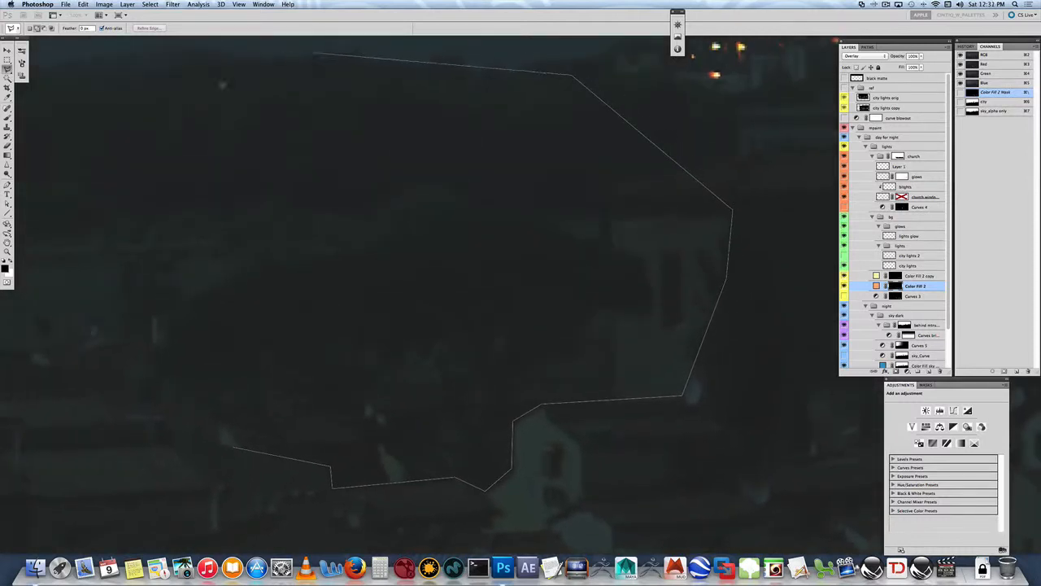
click(312, 52)
click(198, 103)
click(134, 154)
click(114, 243)
drag(154, 313, 312, 157)
click(267, 220)
click(300, 272)
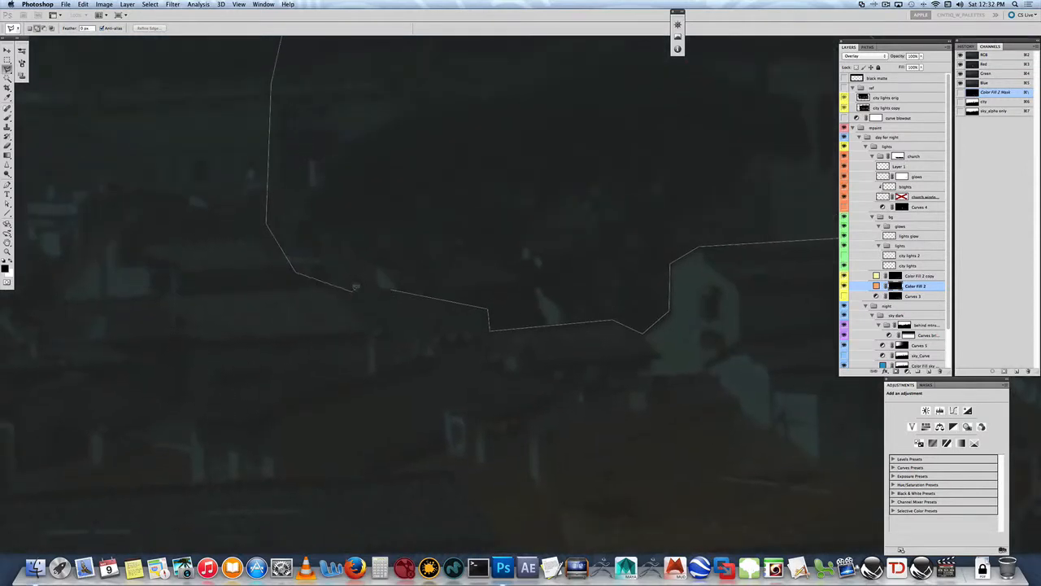
click(393, 289)
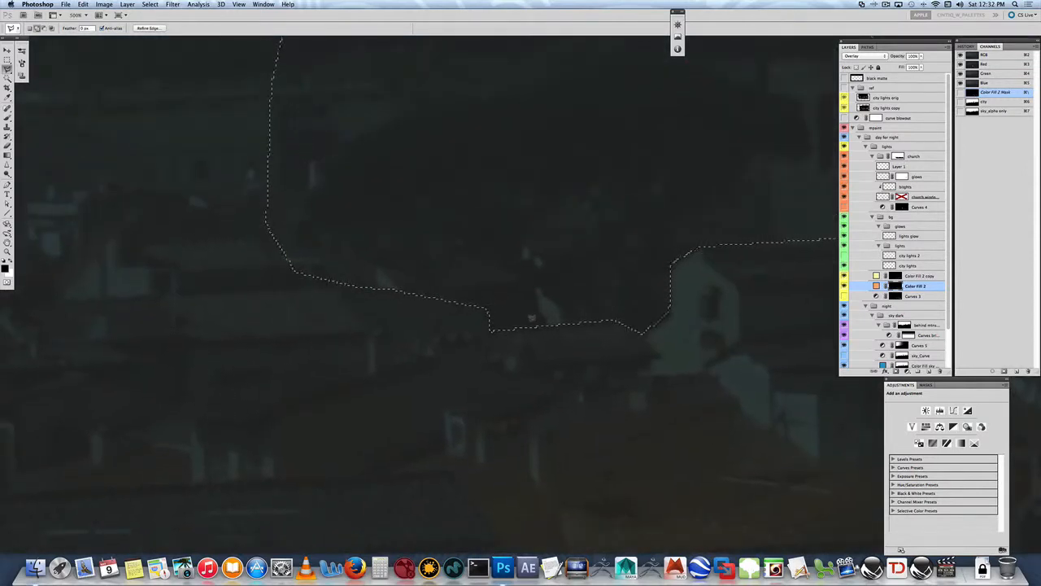
- Hide the selection edges and paint white into the Color Fill 2 mask to create an orange glow behind the rooftops
key(ctrl+h)
key(b)
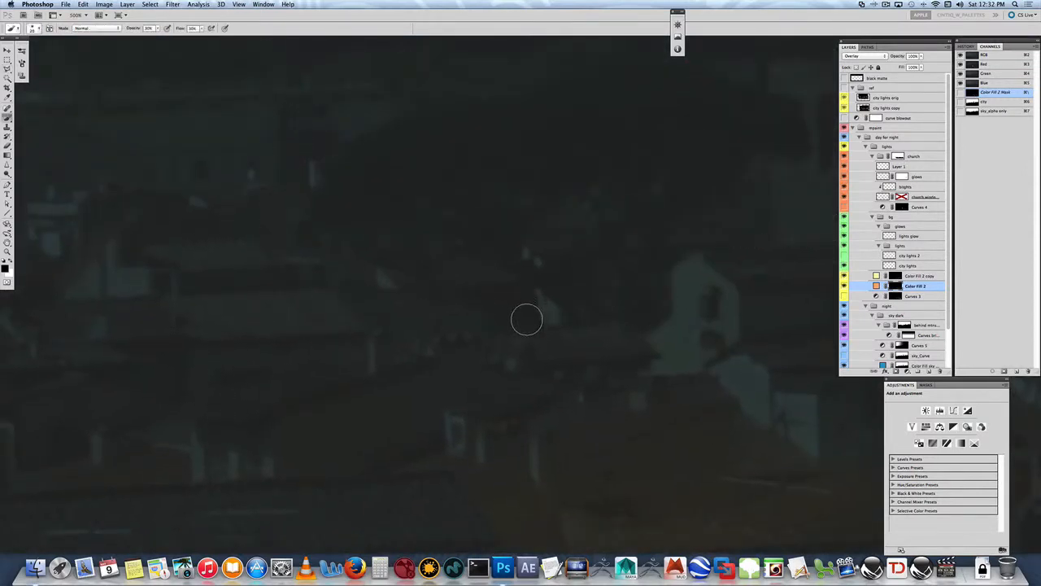
key(x)
key(bracketright)
key(bracketright)
key(bracketright)
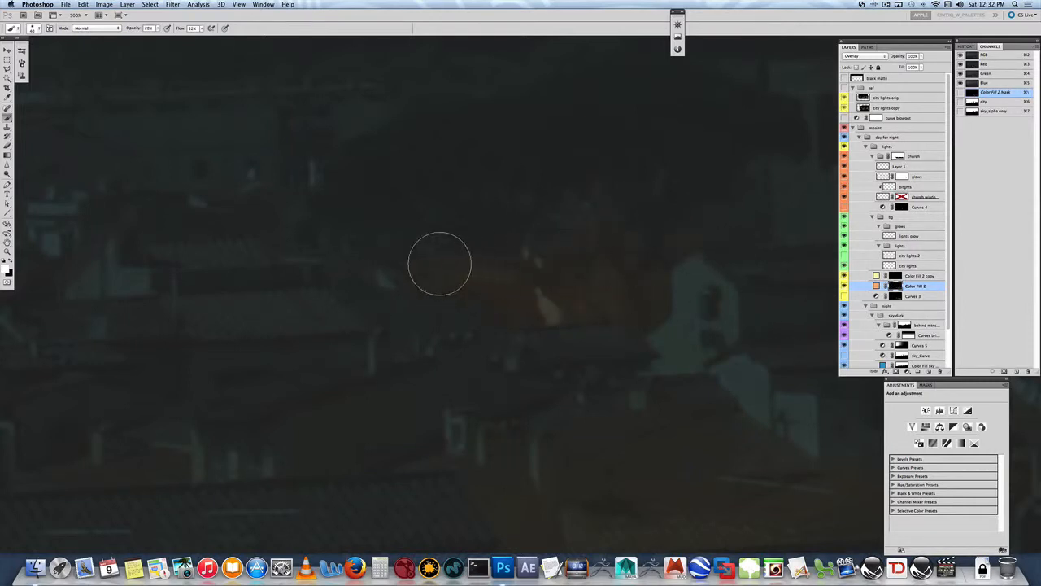
- Add a smaller yellow glow at the rooftop edge on the Color Fill 2 copy mask using a smaller brush
click(895, 276)
key(bracketleft)
key(bracketleft)
key(bracketleft)
key(bracketleft)
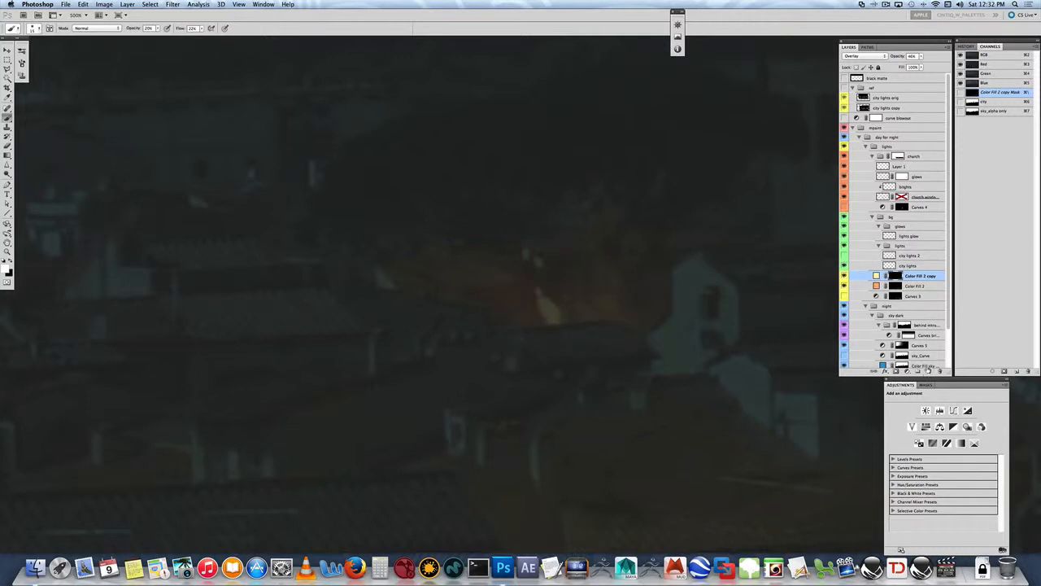
- Create a new layer above Color Fill 2 copy, and set both its blend mode and the brush mode to Screen
click(927, 366)
click(899, 273)
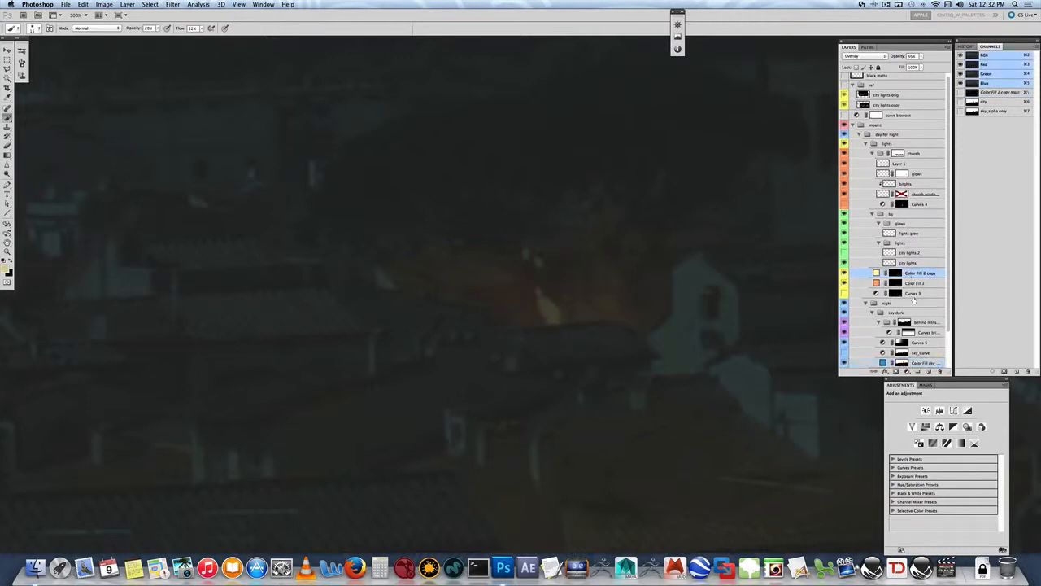
click(929, 371)
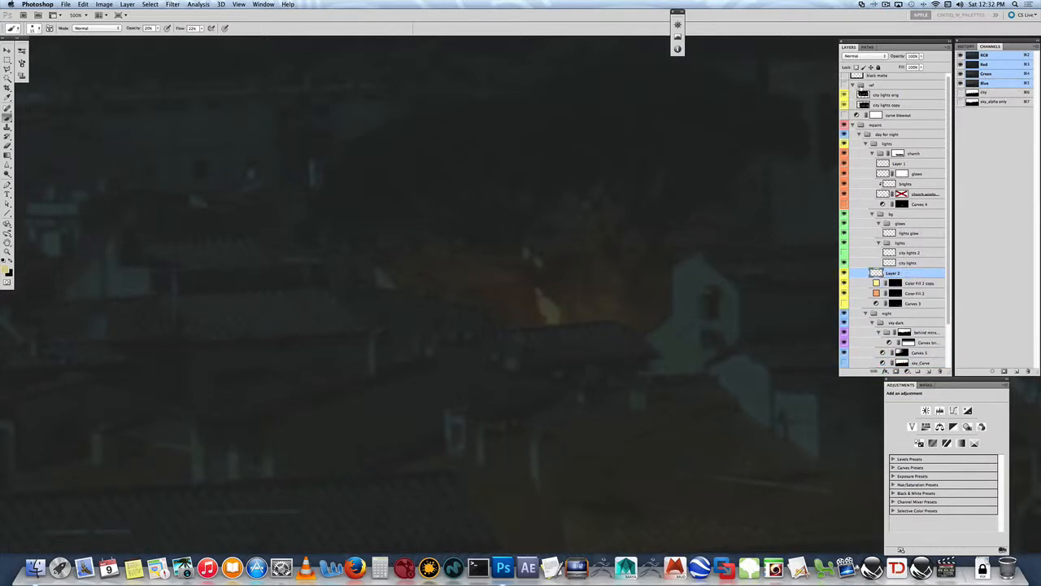
click(856, 54)
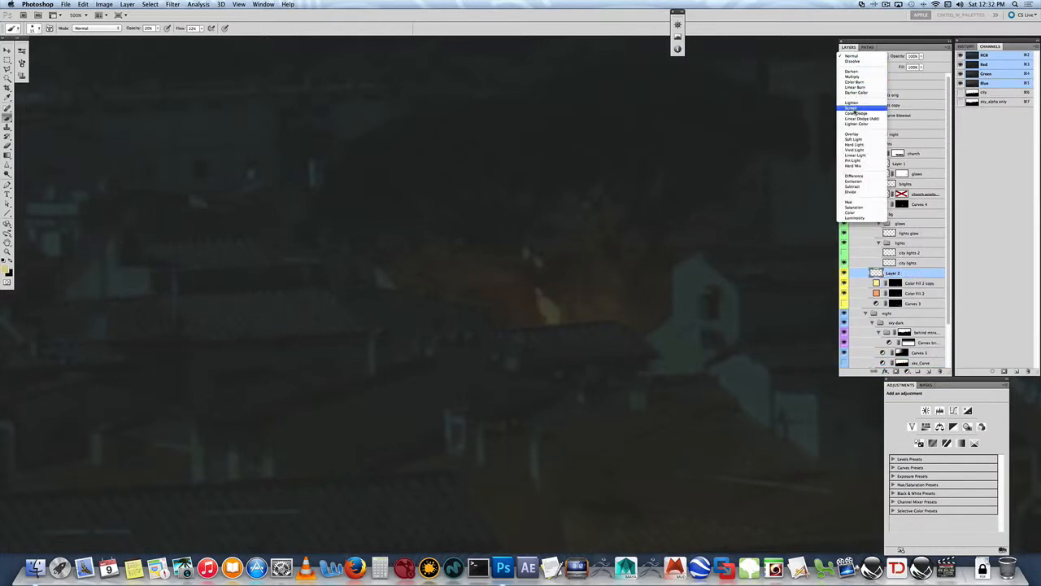
click(855, 112)
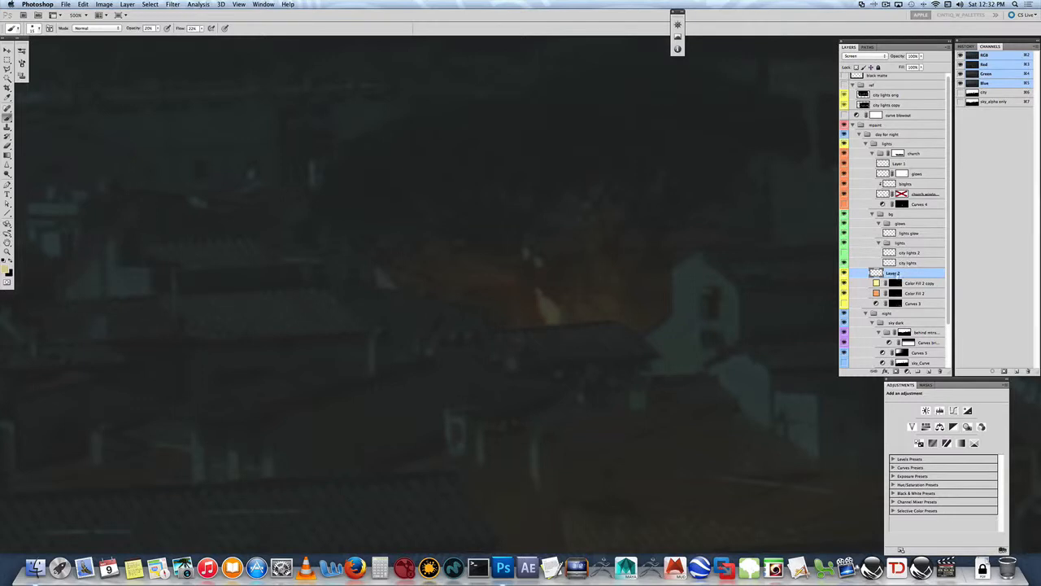
click(98, 28)
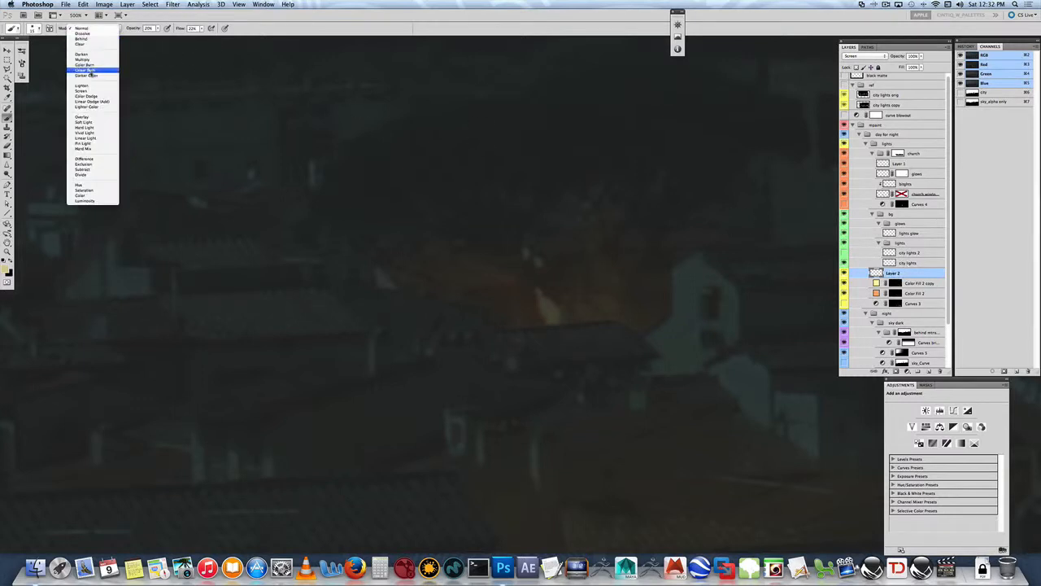
click(114, 93)
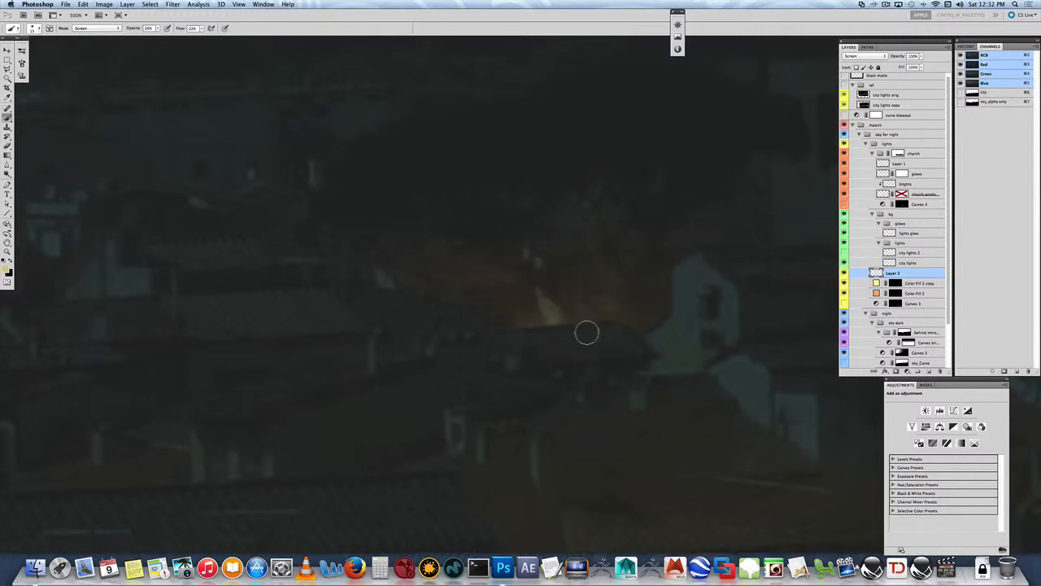
- Paint a soft pale-yellow glow rising from behind the rooftop edges on the new layer with a progressively larger brush
key(bracketright)
key(bracketright)
key(bracketright)
mouse_move(627, 347)
mouse_down()
mouse_move(571, 355)
mouse_move(509, 321)
mouse_move(432, 298)
mouse_move(419, 312)
mouse_move(604, 324)
mouse_up()
key(bracketright)
key(bracketright)
key(bracketright)
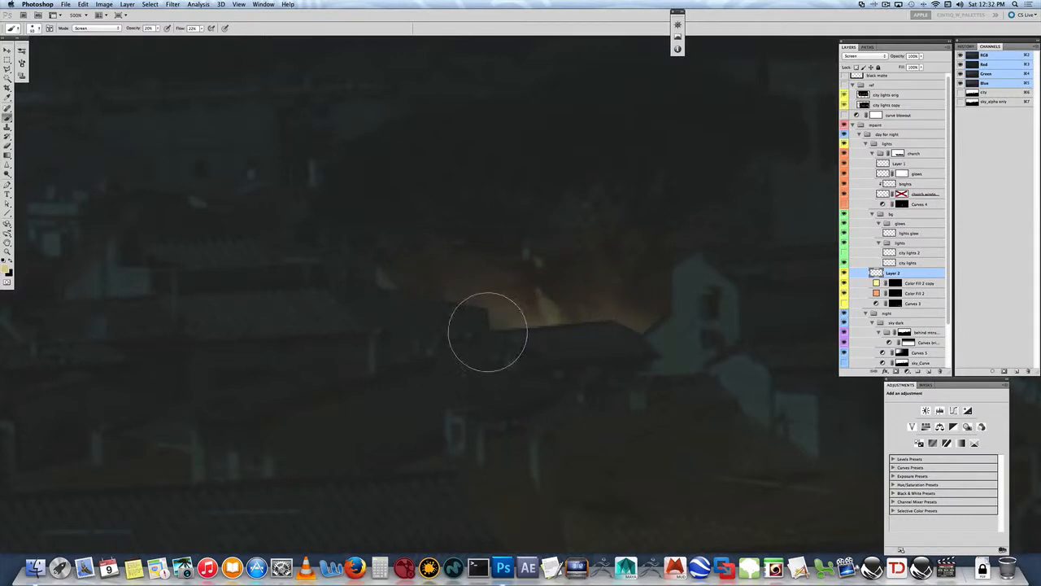
mouse_move(447, 327)
mouse_down()
mouse_move(680, 314)
mouse_move(626, 357)
mouse_move(486, 312)
mouse_up()
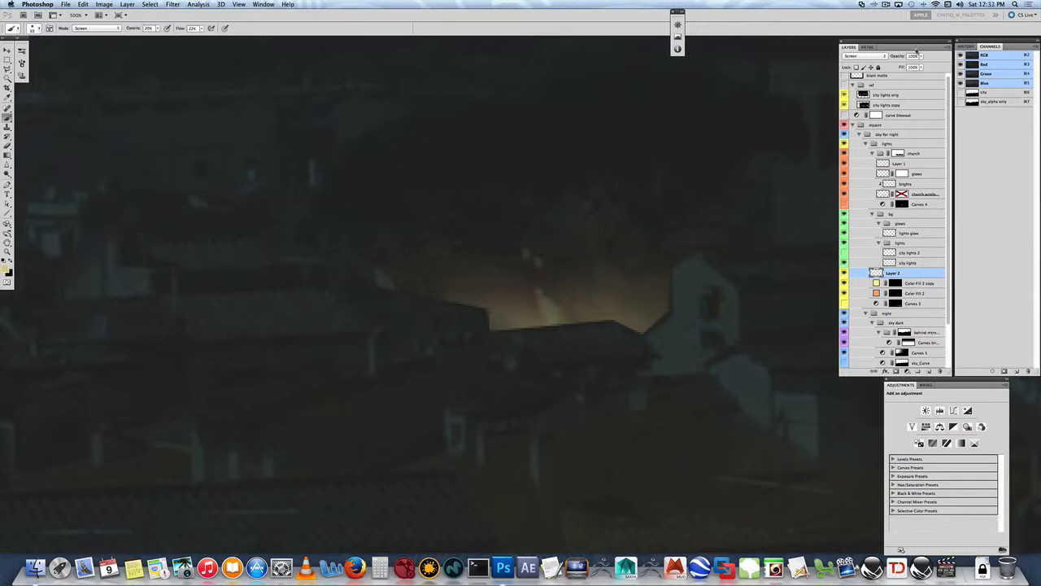
- Lower the opacity of the painted glow layer and rename it inner glow
click(921, 57)
drag(908, 67, 905, 67)
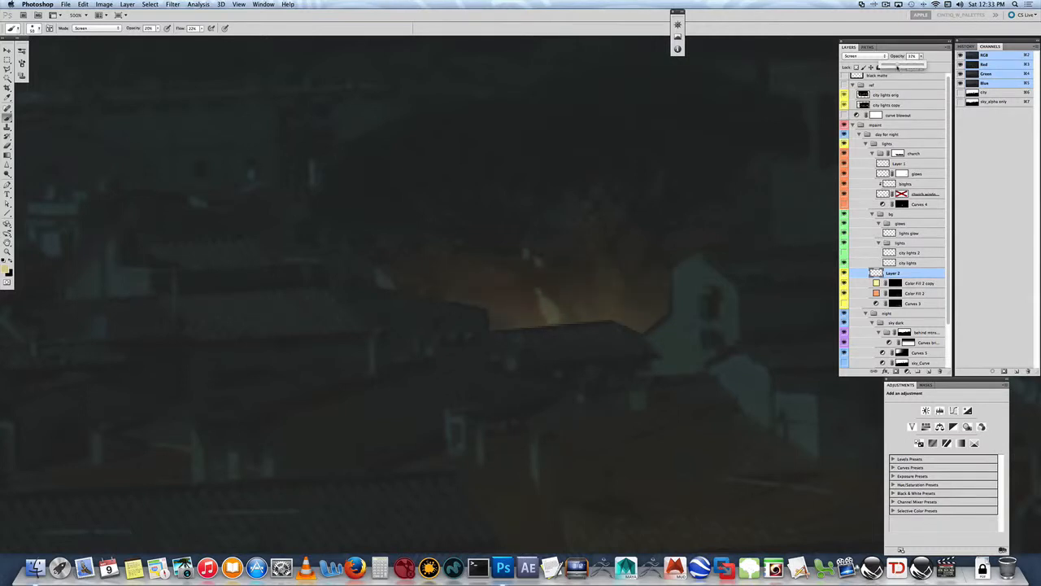
click(891, 275)
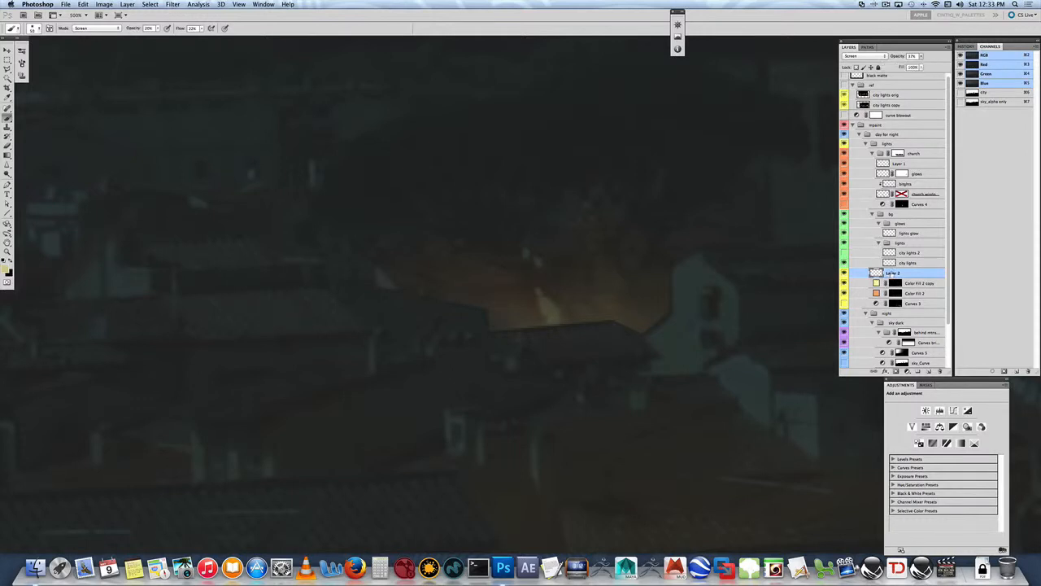
double_click(893, 274)
text(gl)
text(ner glow)
- Load the rooftops path as a selection with the city viewed at 66.7%, and hide the selection edges
key(super+minus)
key(super+minus)
key(super+minus)
key(super+minus)
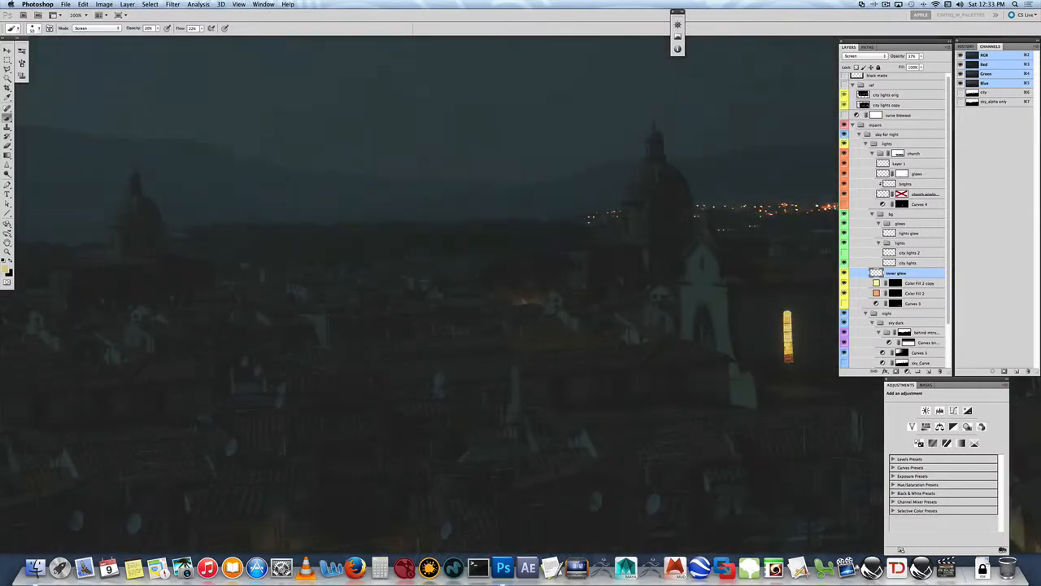
key(super+minus)
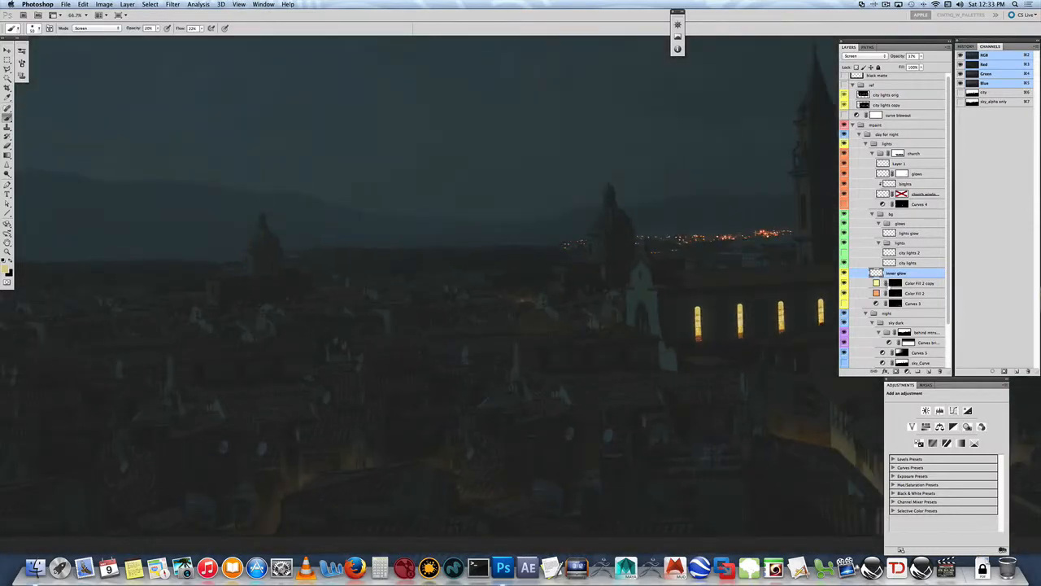
key(v)
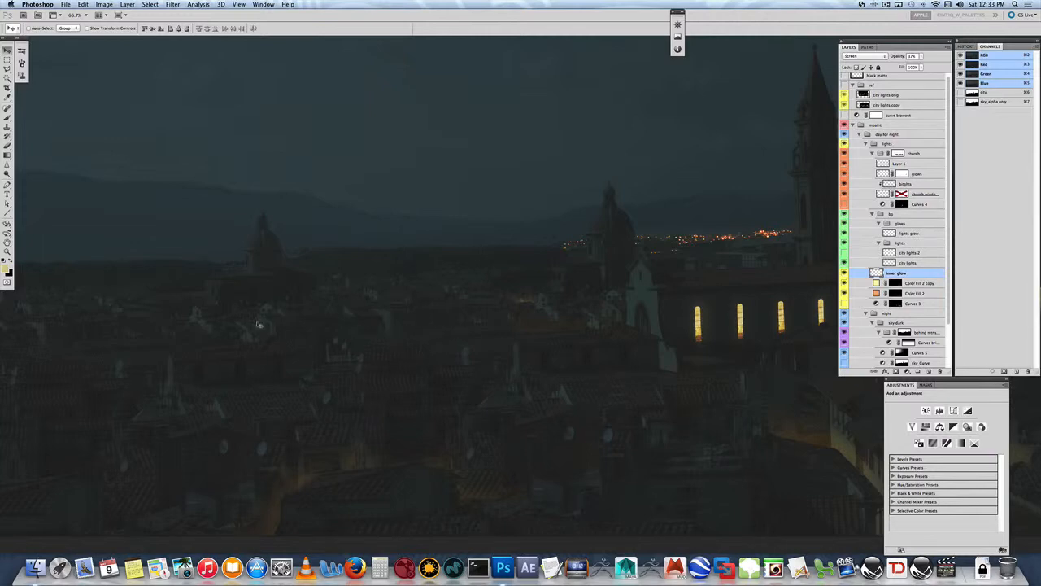
click(869, 47)
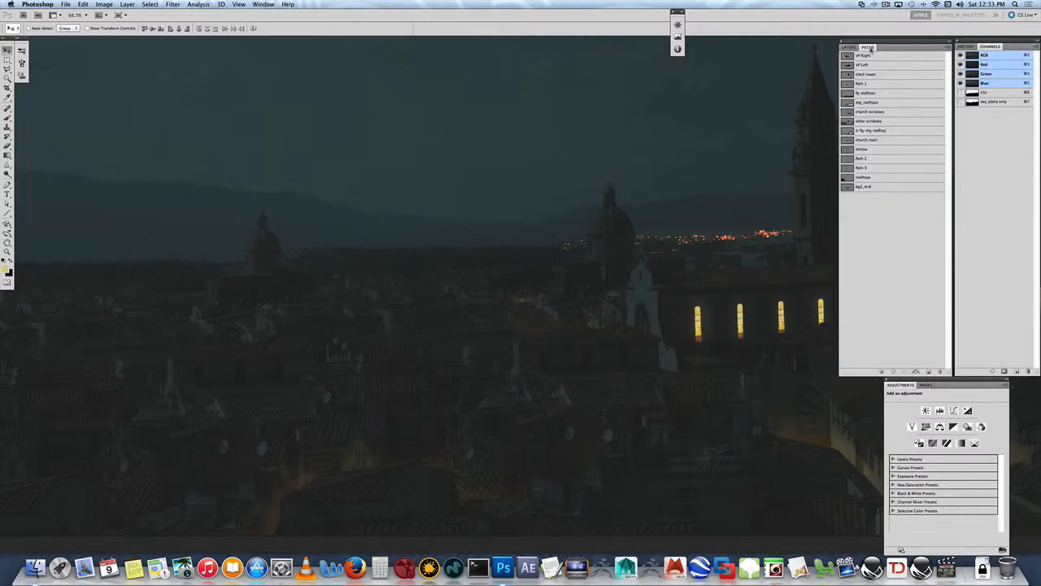
click(851, 182)
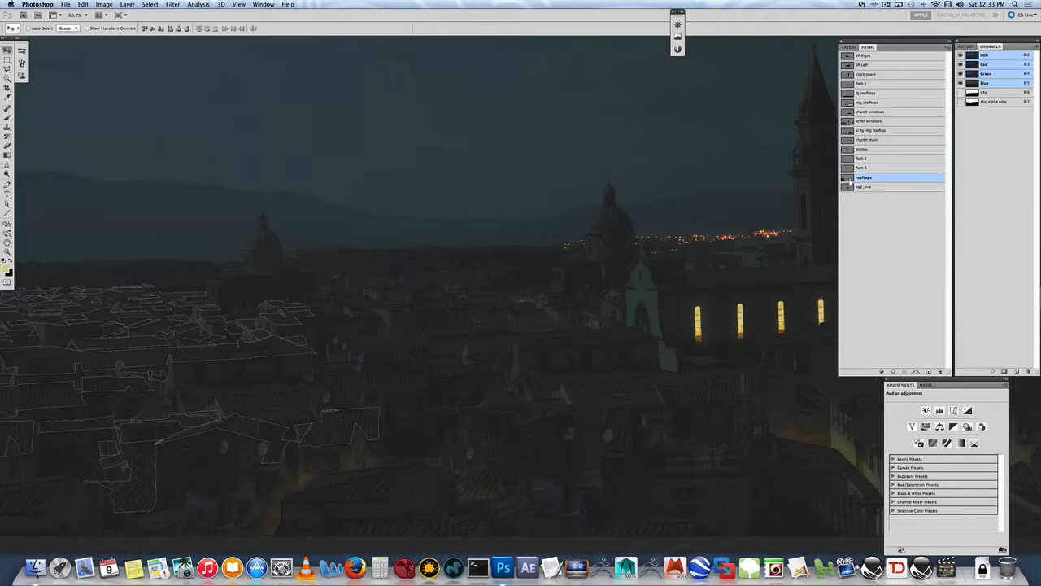
drag(320, 244, 453, 237)
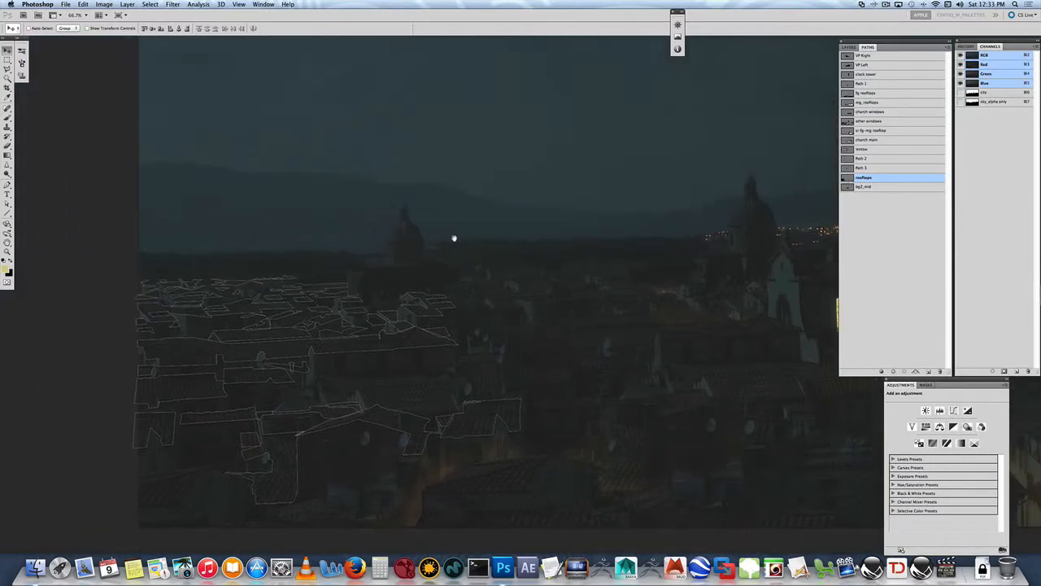
click(315, 340)
super+click(848, 179)
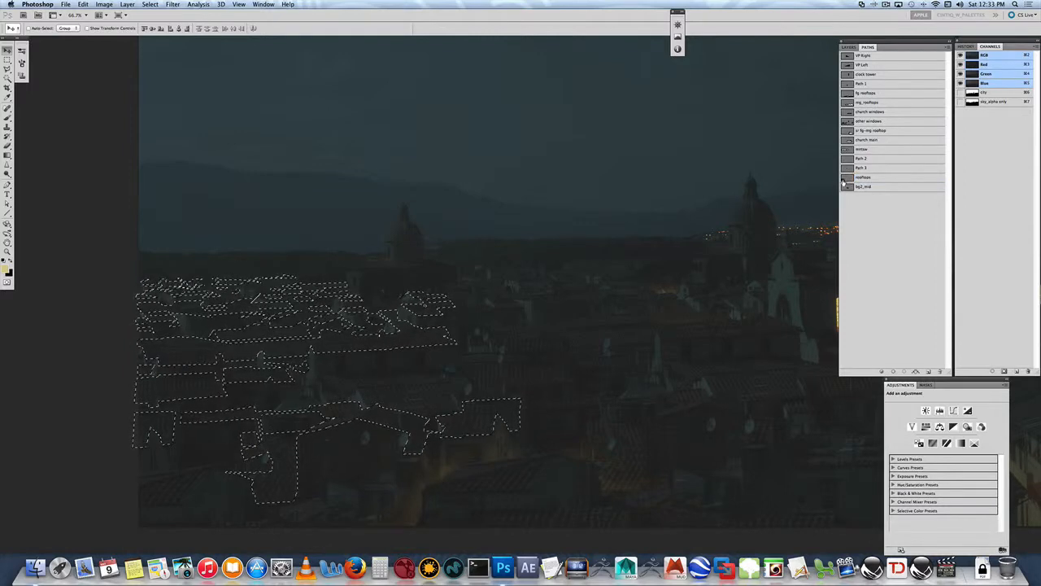
key(super+h)
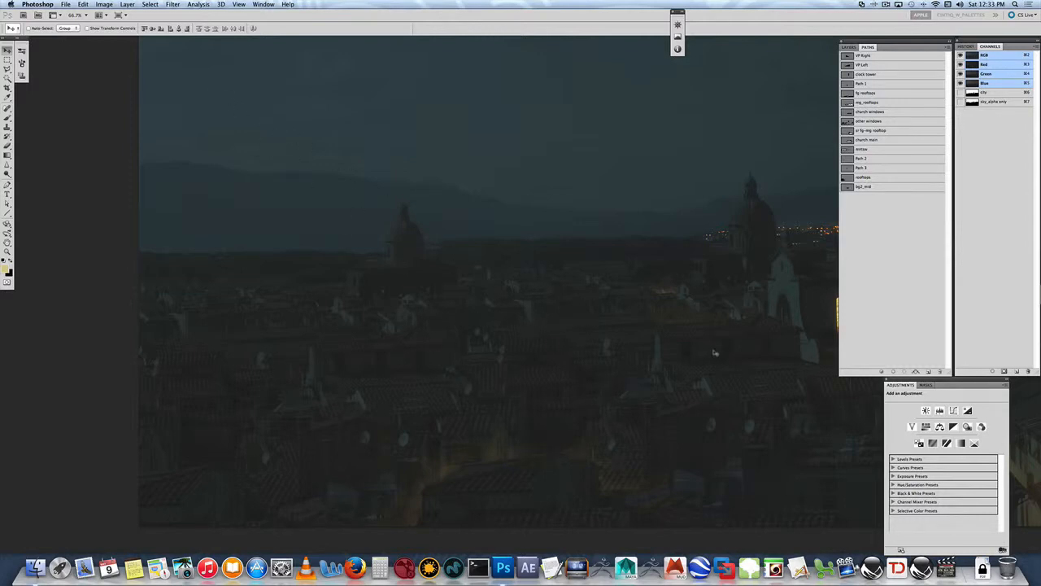
- Return to the layer stack and examine the lit church windows and distant city lights beside the dark rooftops
click(848, 46)
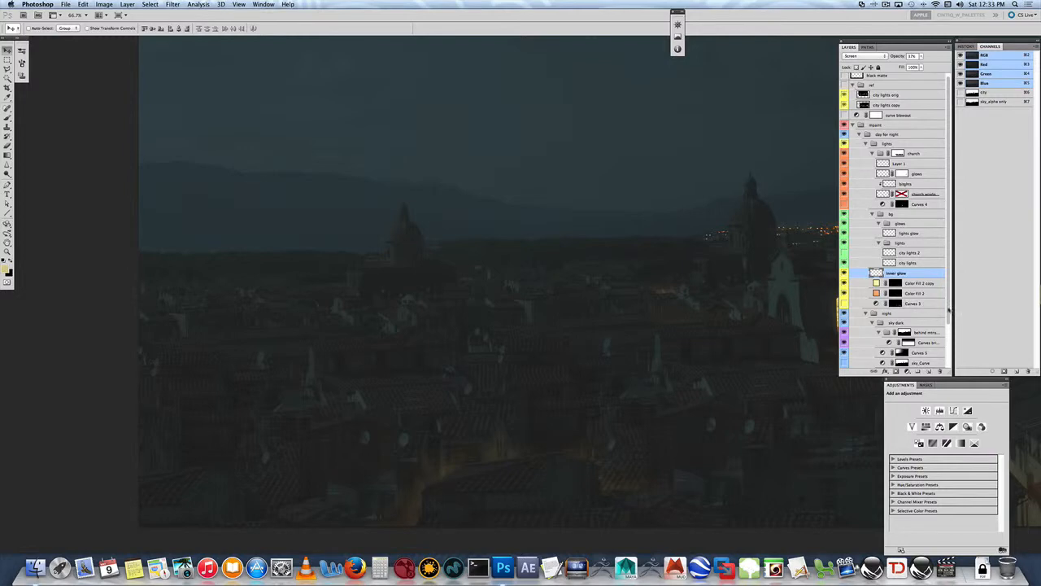
scroll(948, 309, down, 3)
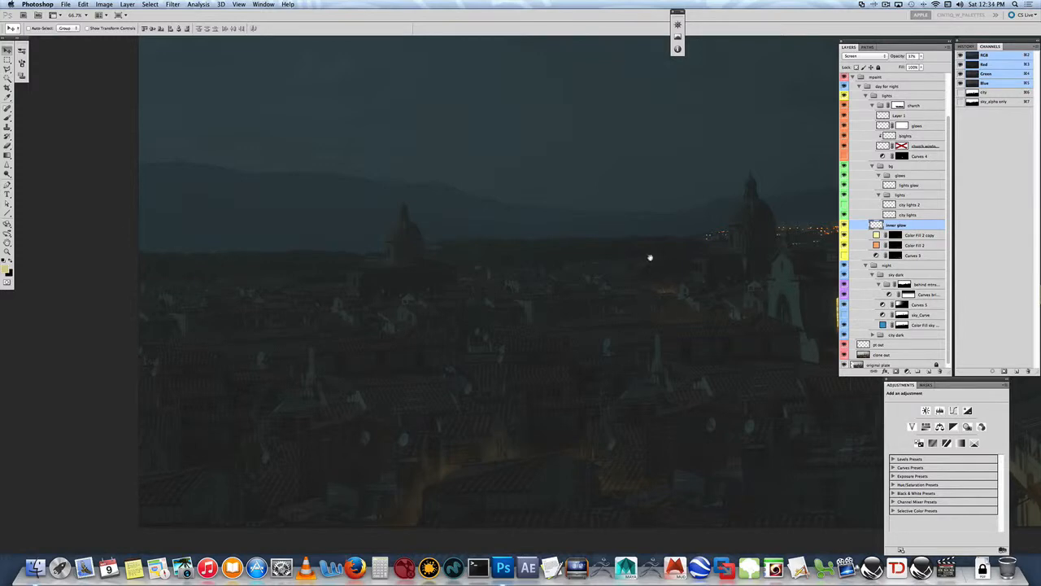
drag(690, 263, 454, 284)
drag(556, 286, 431, 304)
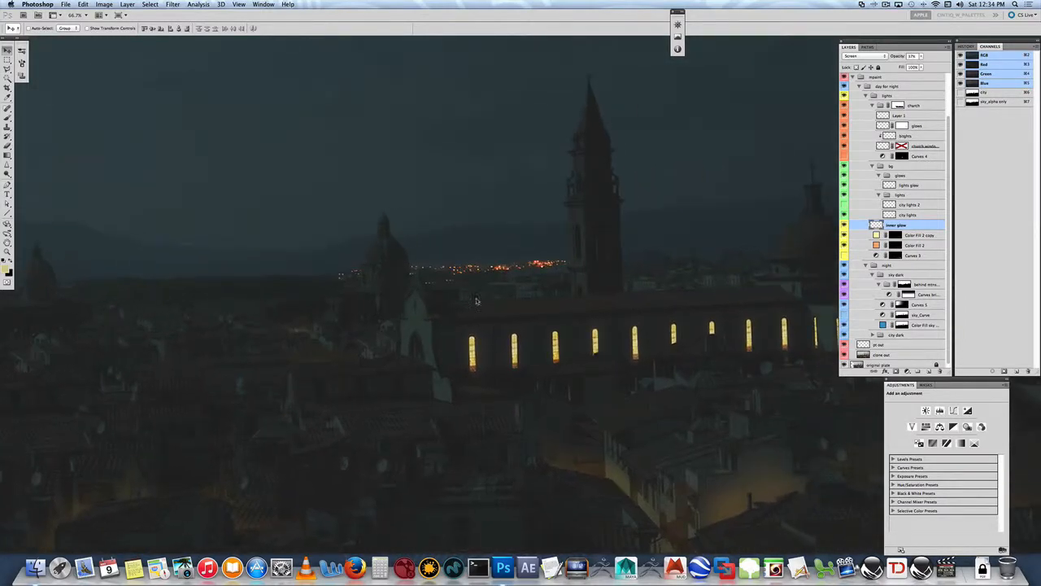